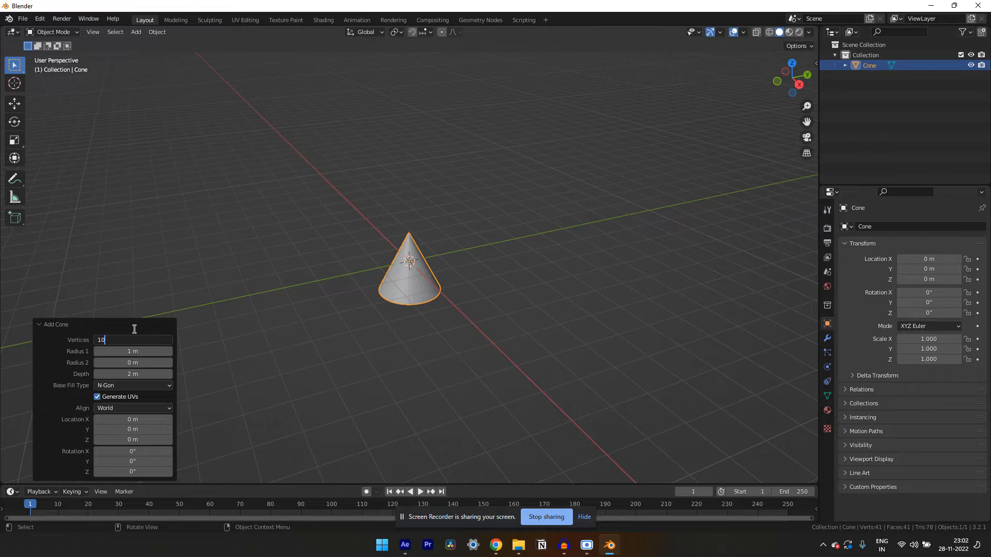
Rotate the cone 180° around the global X axis so its tip points downward
scroll(416, 268, up, 4)
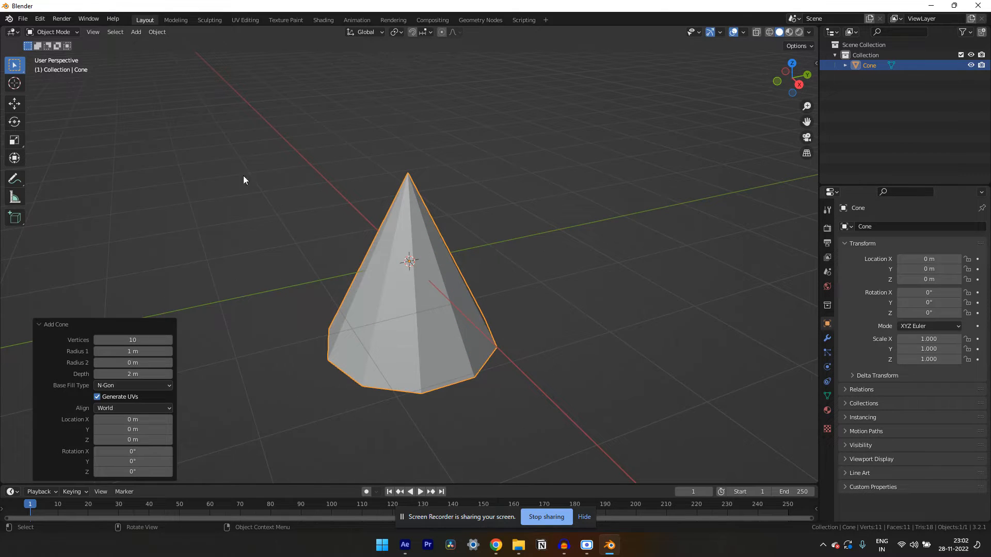
click(17, 123)
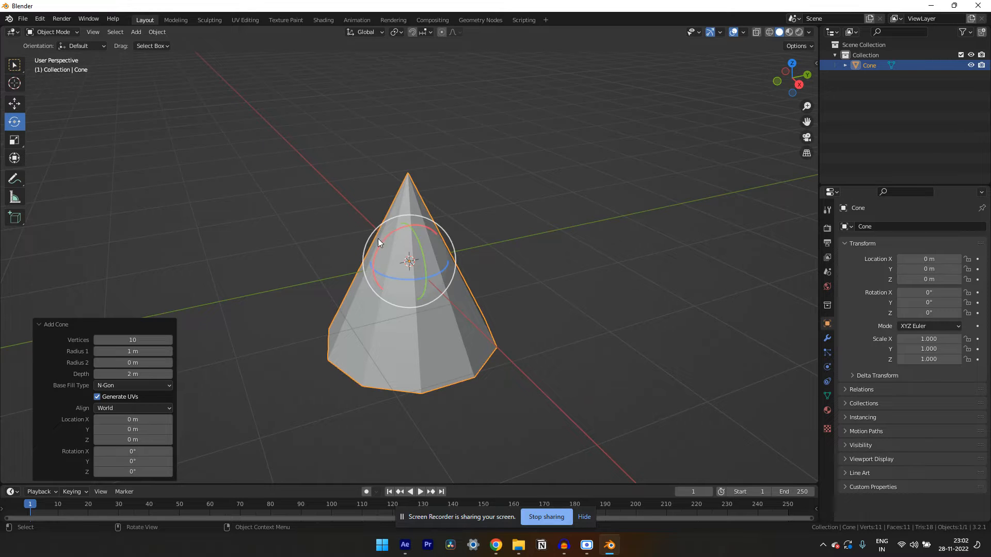
drag(386, 239, 398, 232)
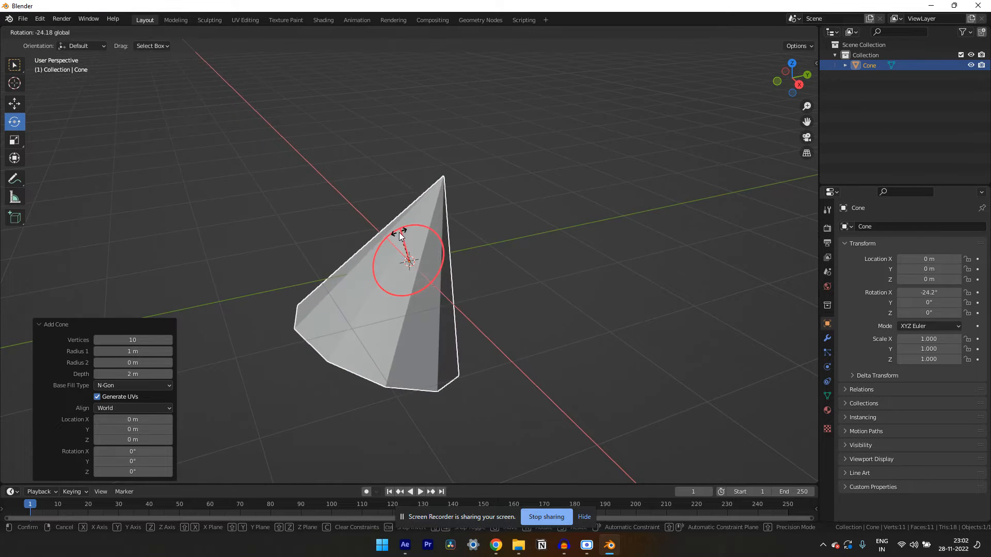
text(180)
key(Return)
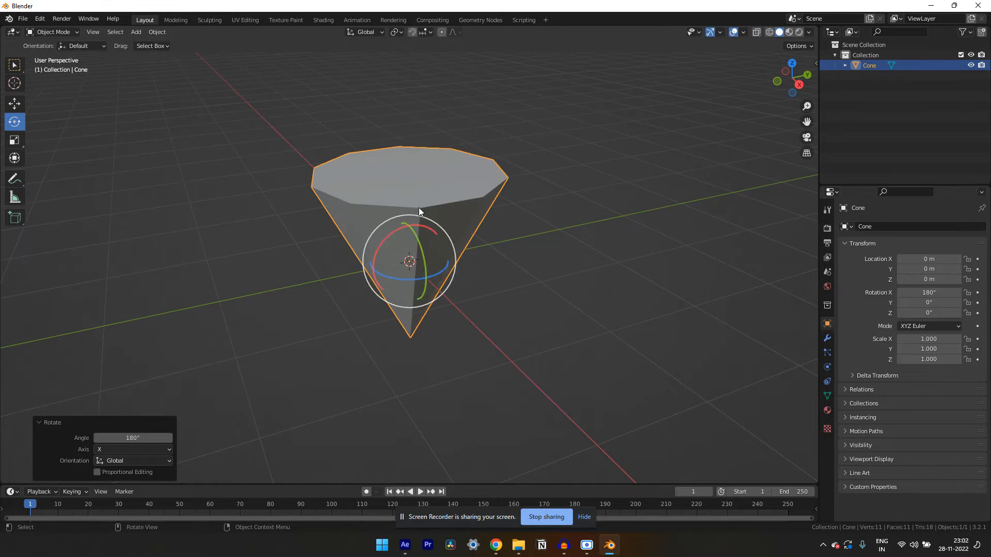
Switch the cone to Edit Mode and clear the mesh selection
drag(420, 190, 456, 200)
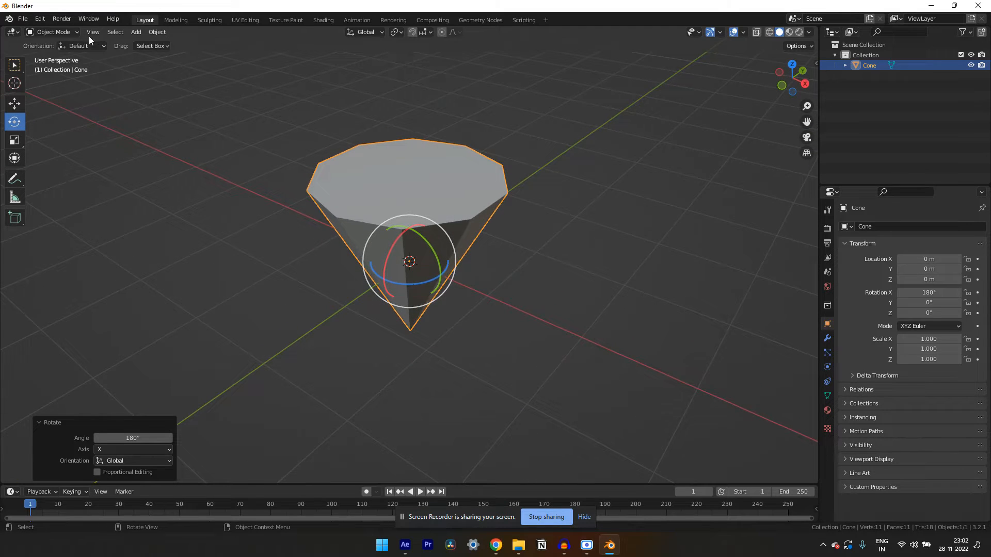
click(73, 32)
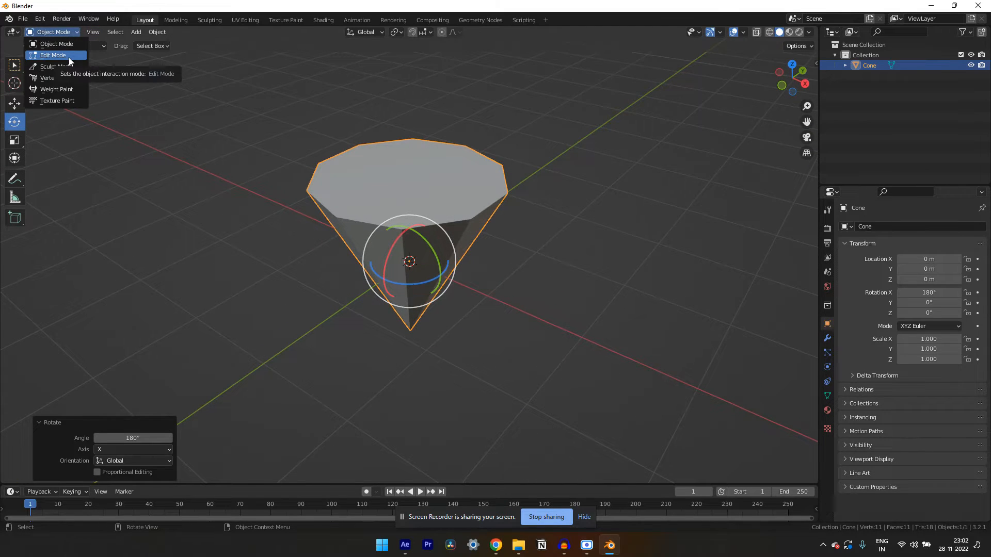
click(69, 56)
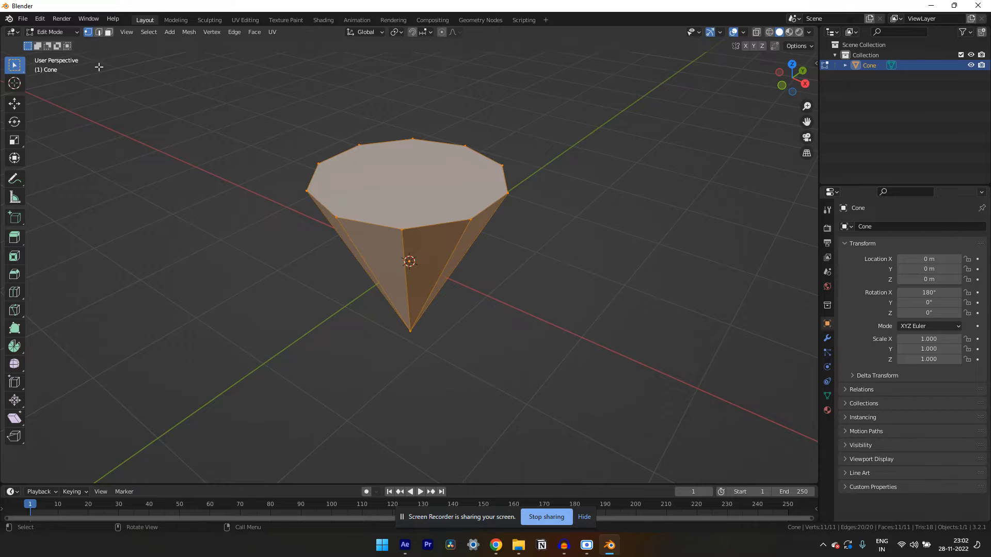
click(110, 34)
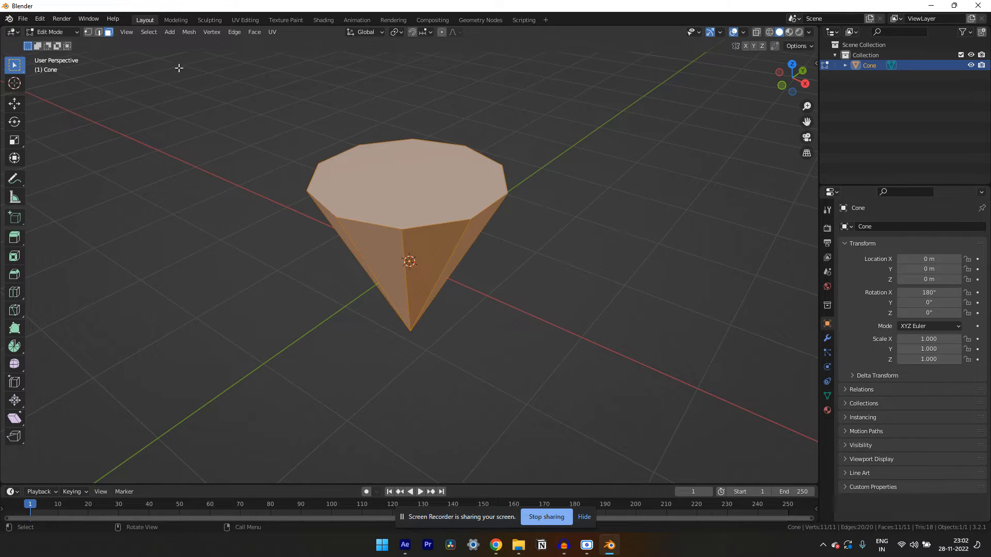
click(167, 117)
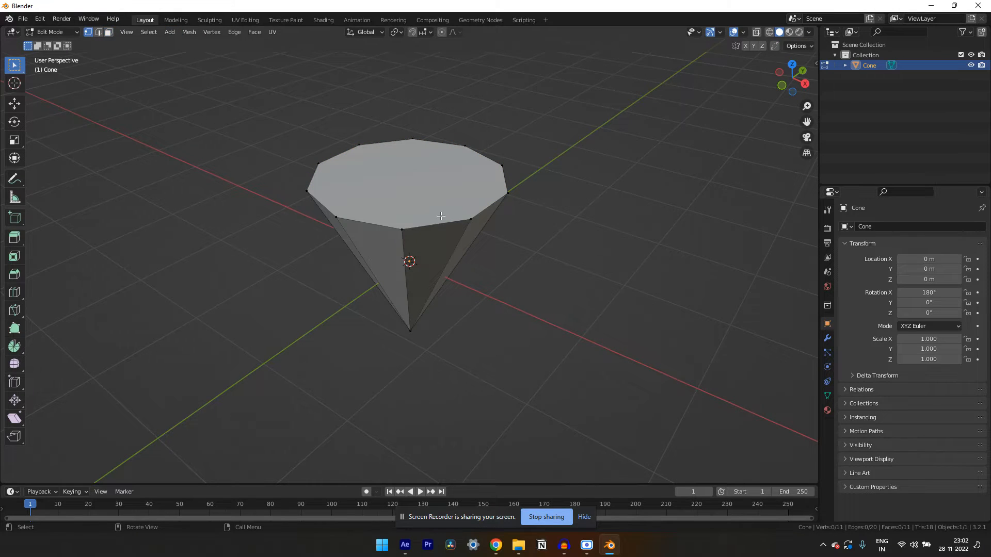
Try vertex and edge selection by picking a rim vertex and an adjoining edge of the cone
drag(440, 215, 430, 198)
click(398, 221)
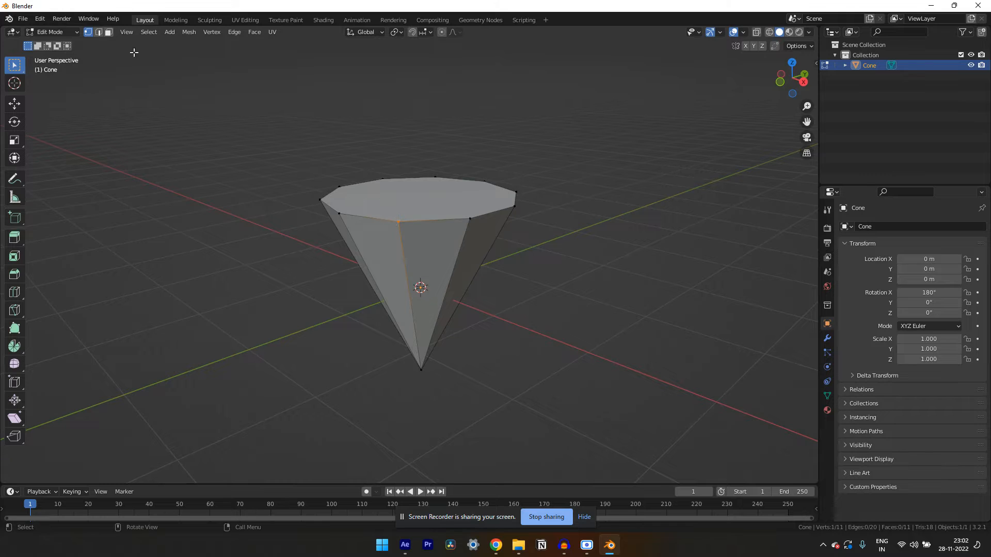
click(99, 32)
click(405, 227)
In face selection mode, select the cone's flat top face and inset it by about 0.21 m
click(110, 32)
click(387, 252)
click(476, 244)
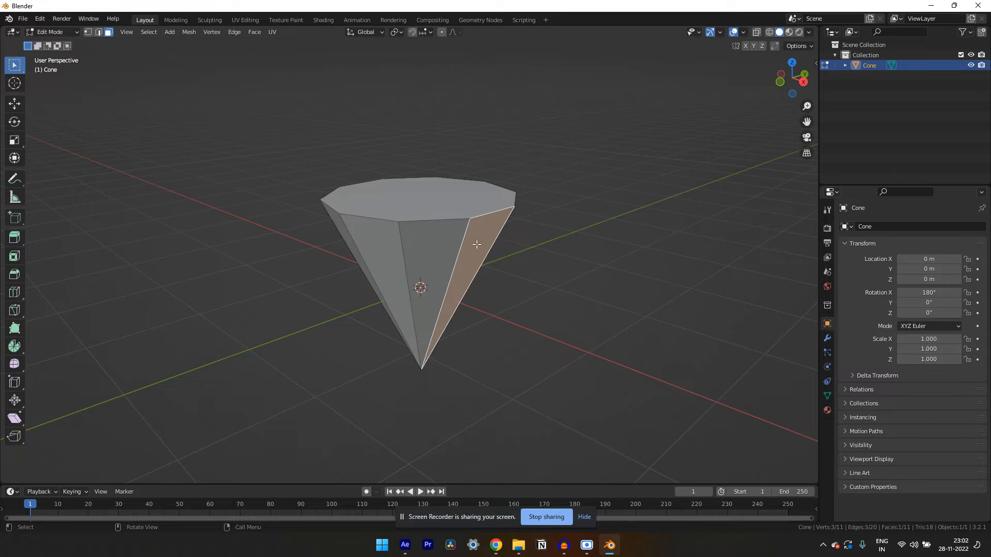
click(418, 202)
drag(418, 203, 474, 227)
key(i)
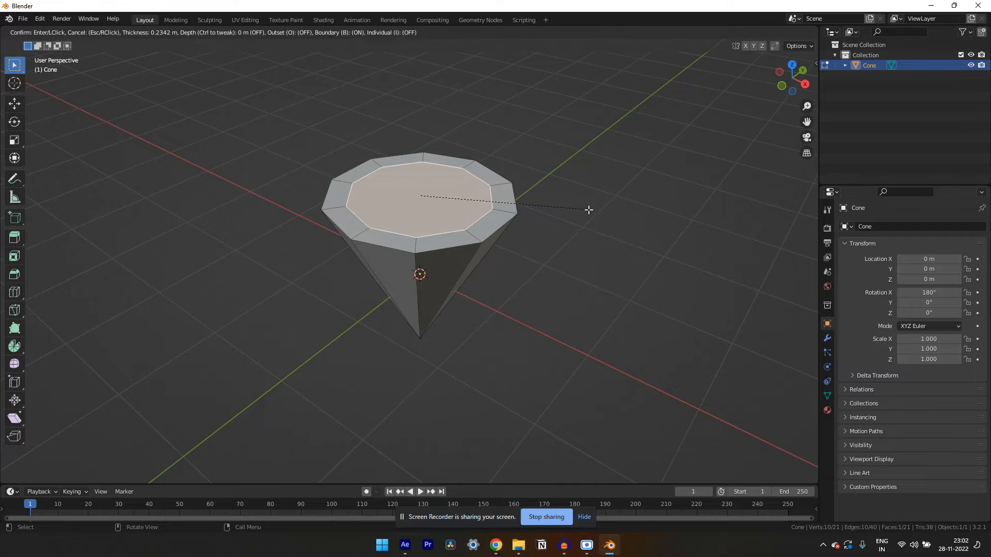
click(591, 210)
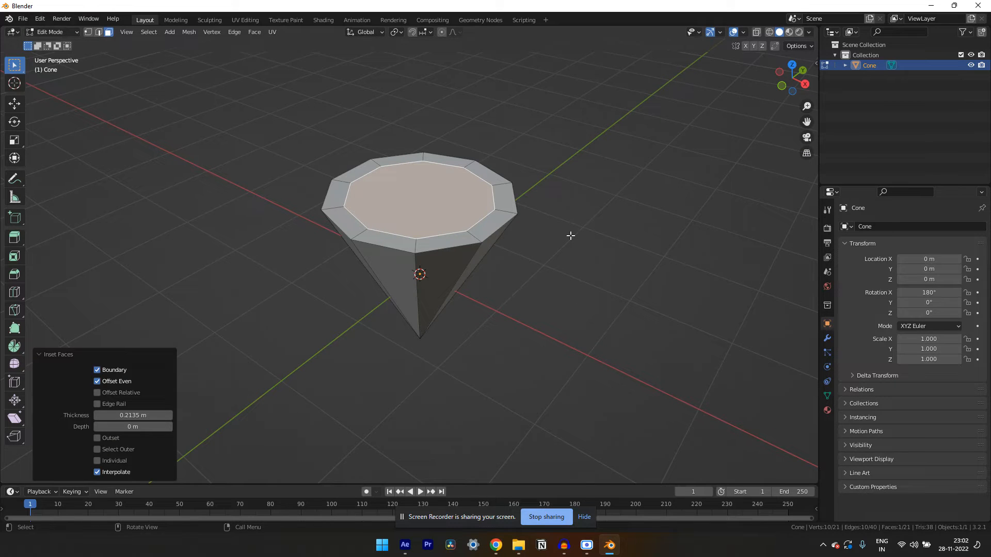
From the right orthographic view, move the inset face up about 0.36 m along the Z axis
key(KP_3)
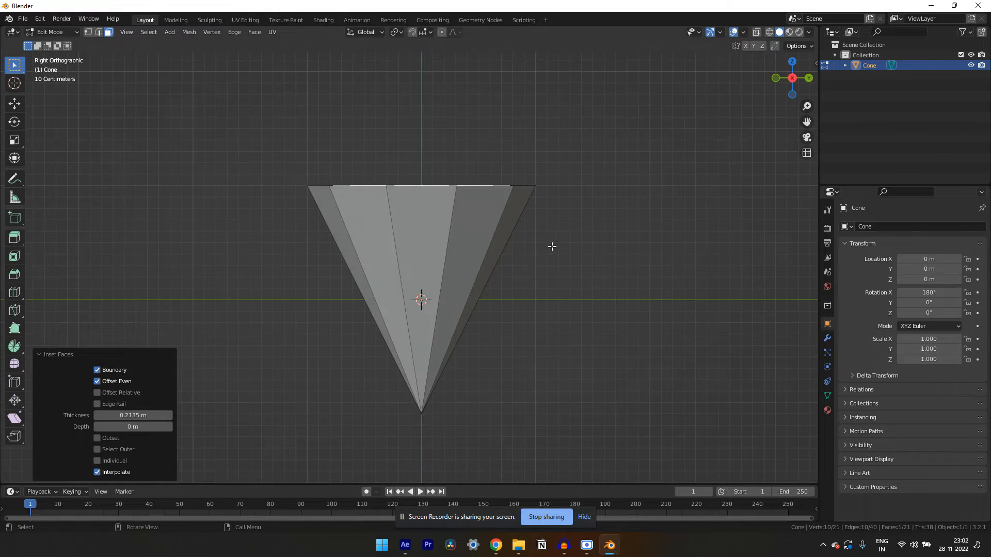
key(g)
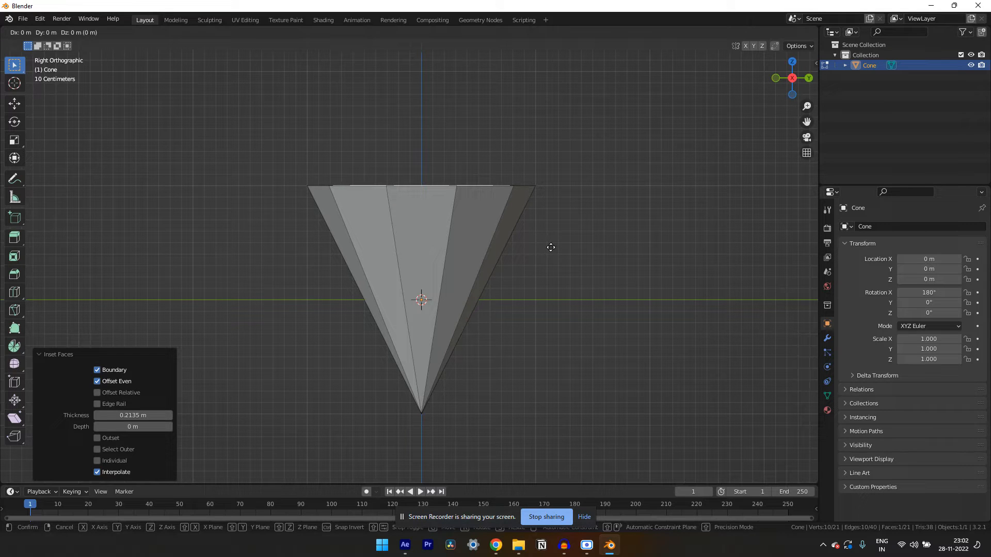
key(z)
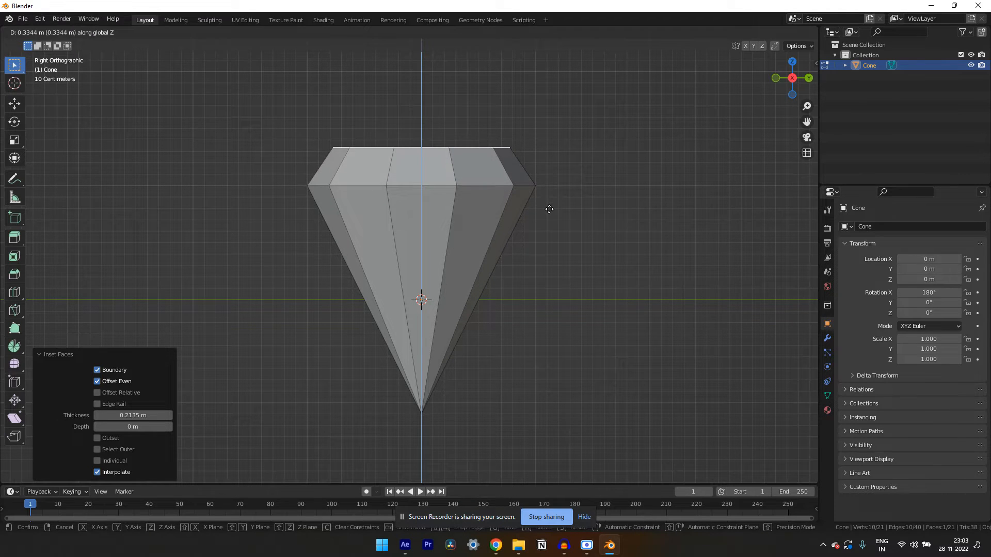
click(549, 206)
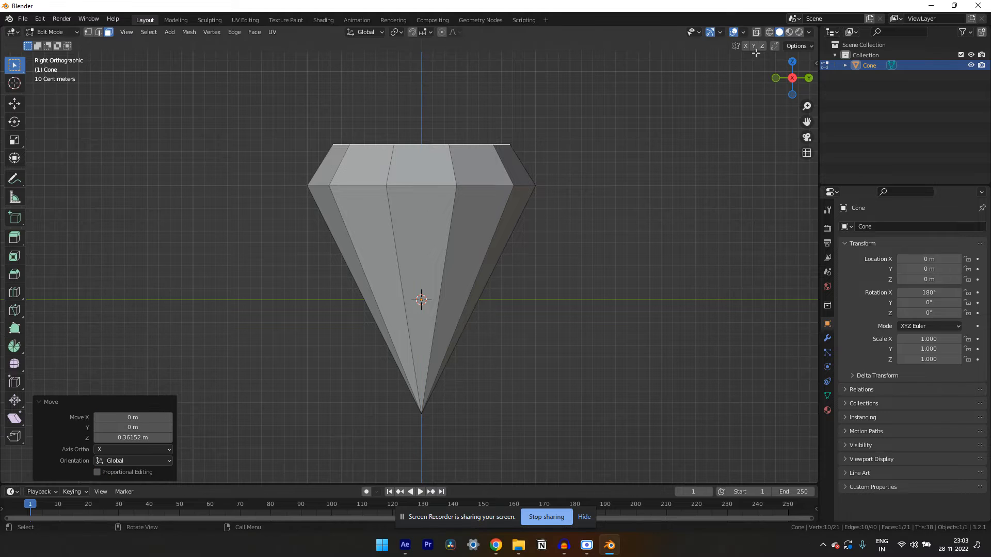
Examine the diamond's profile in wireframe and solid shading, and its sharp edges from close up
click(769, 32)
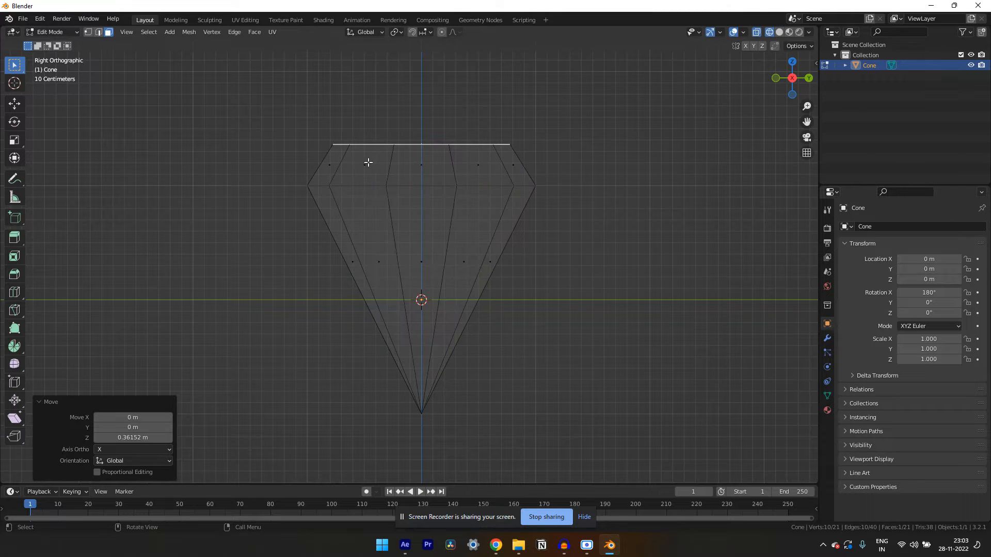
click(779, 32)
mouse_move(550, 161)
mouse_down()
mouse_move(514, 171)
mouse_move(577, 164)
mouse_move(586, 196)
mouse_move(637, 177)
mouse_move(613, 185)
mouse_up()
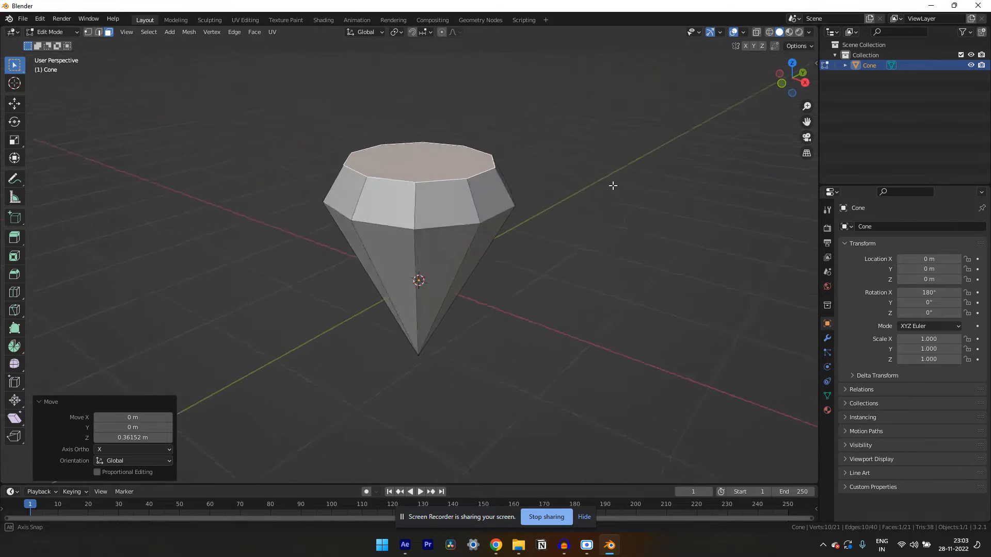
scroll(613, 186, up, 5)
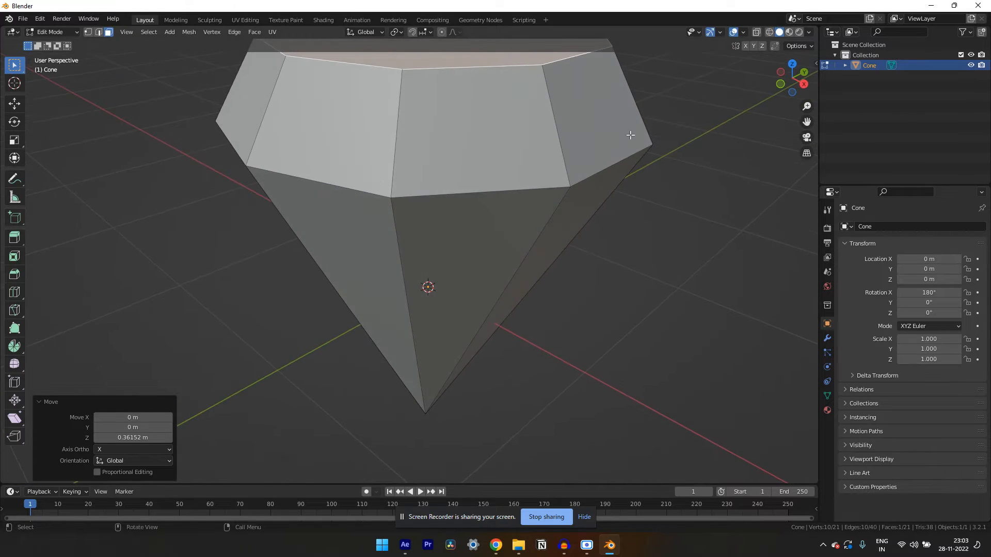
drag(809, 125, 808, 225)
scroll(606, 208, up, 1)
scroll(468, 323, up, 3)
scroll(466, 317, down, 4)
scroll(464, 316, up, 1)
drag(465, 316, 438, 275)
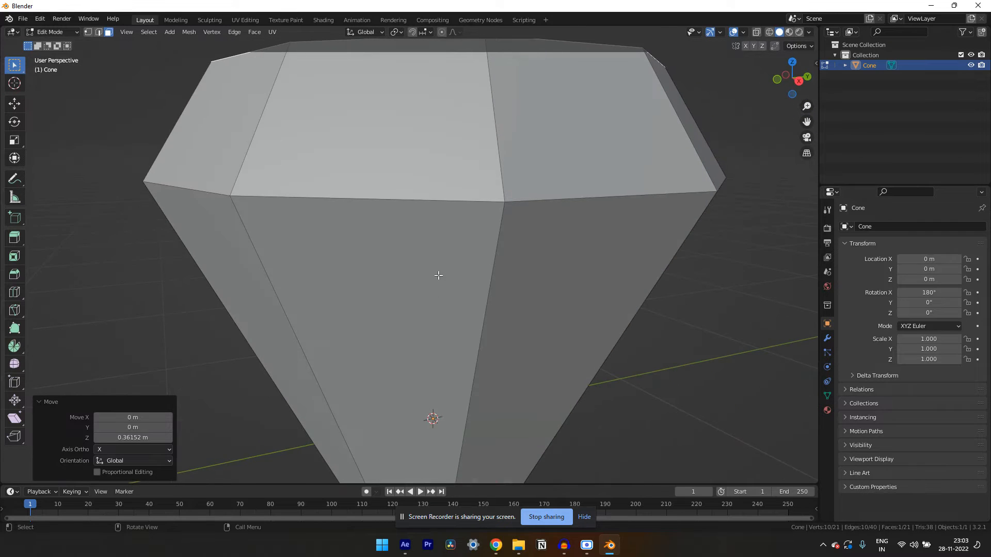
Return the diamond to Object Mode and add a Bevel modifier to it
click(52, 33)
click(52, 40)
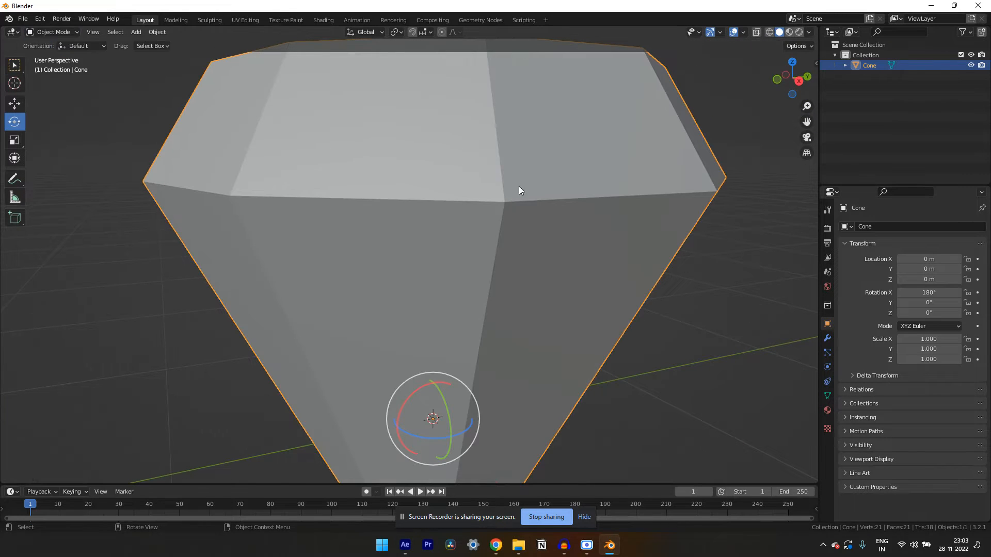
click(828, 338)
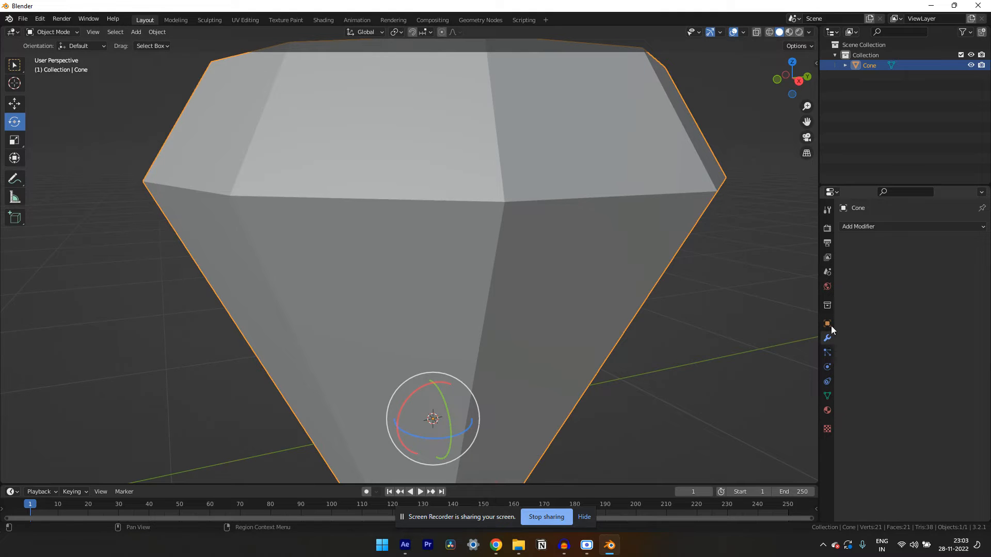
click(878, 227)
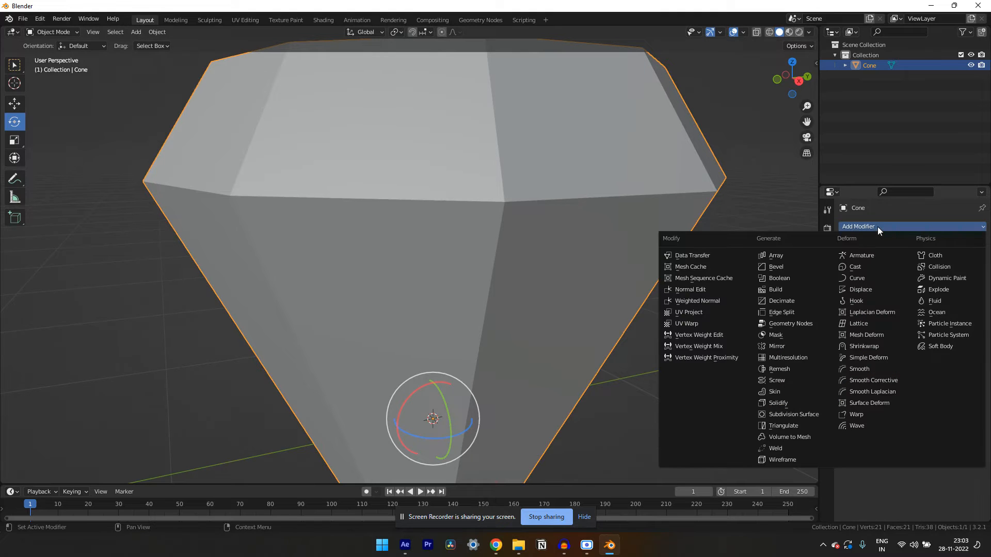
click(782, 267)
Set the Bevel modifier's amount to 0.005 m and check the bevelled edges up close
scroll(504, 314, down, 5)
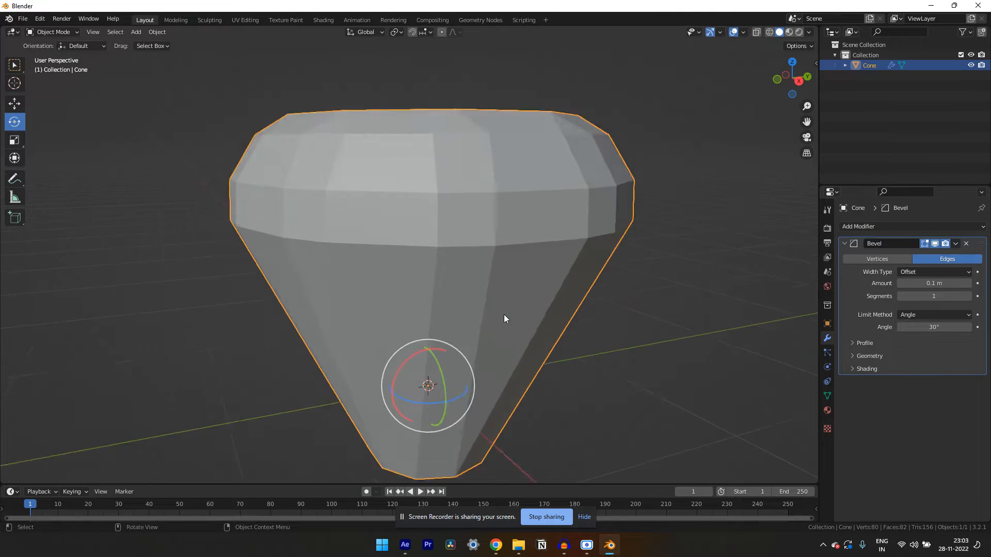
scroll(431, 318, up, 4)
scroll(491, 327, down, 2)
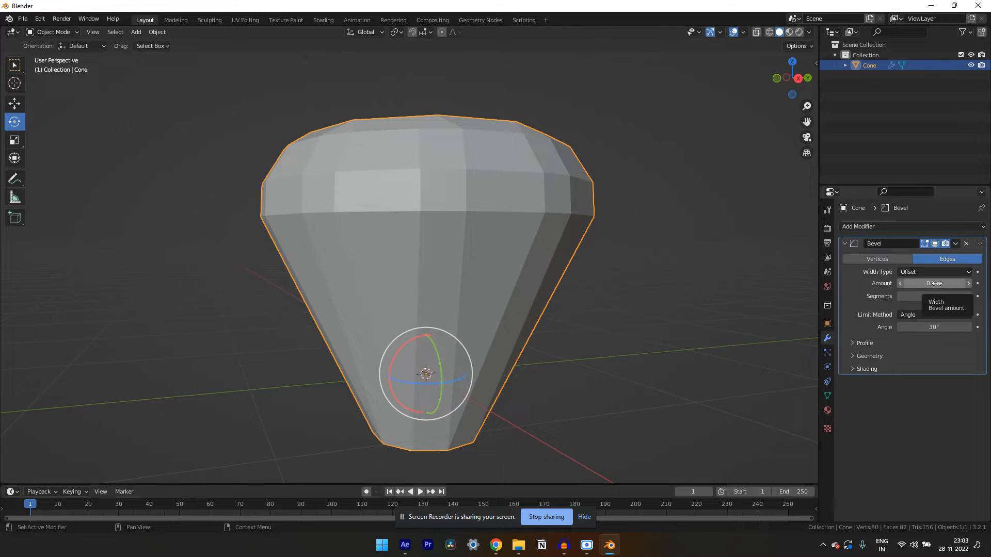
click(936, 283)
text(0)
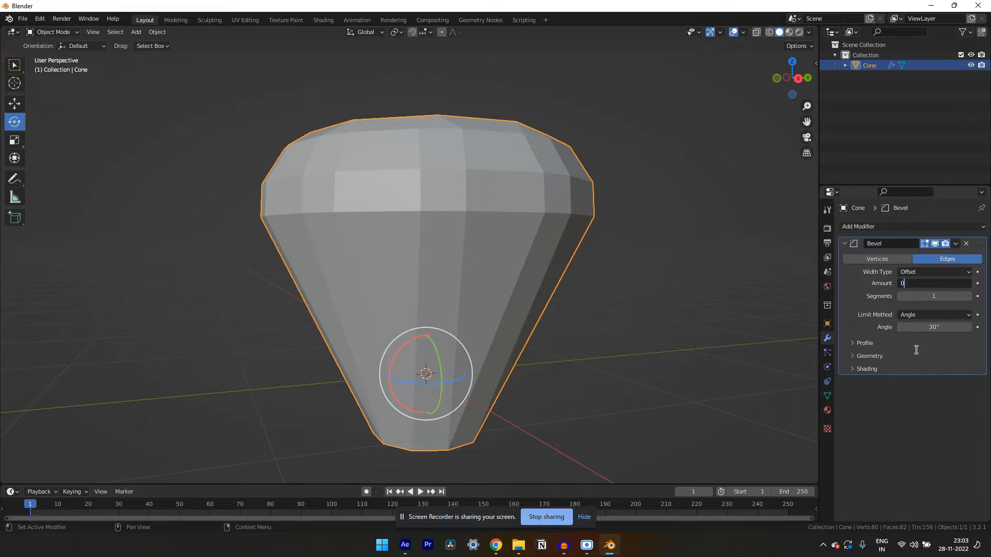
text(.005)
key(Return)
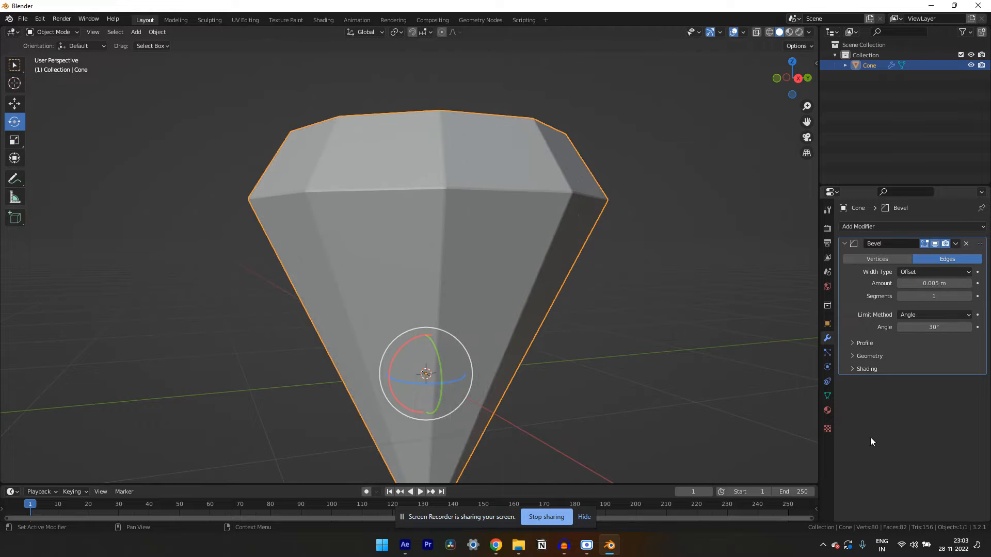
drag(363, 293, 347, 315)
scroll(347, 315, up, 2)
scroll(347, 315, up, 6)
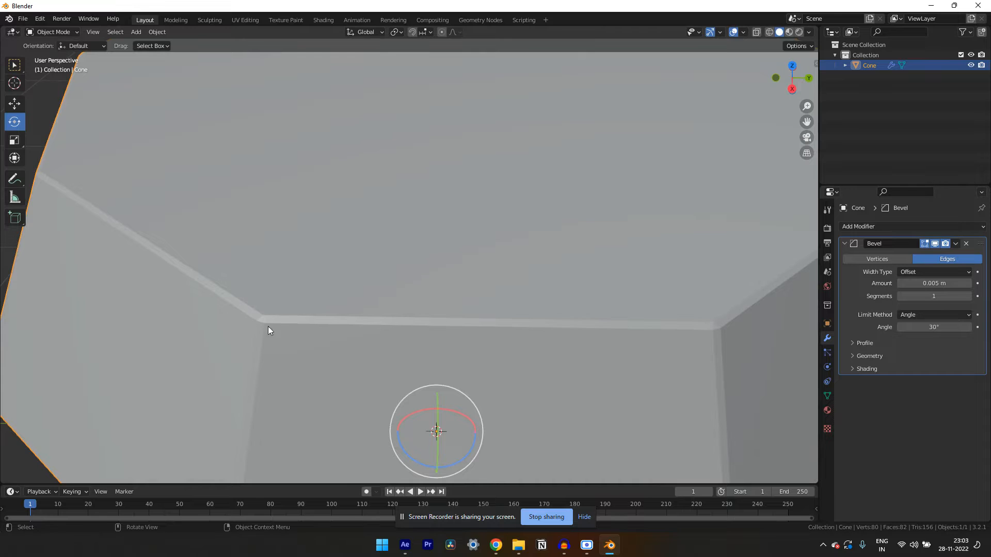
scroll(276, 321, down, 5)
drag(281, 320, 489, 295)
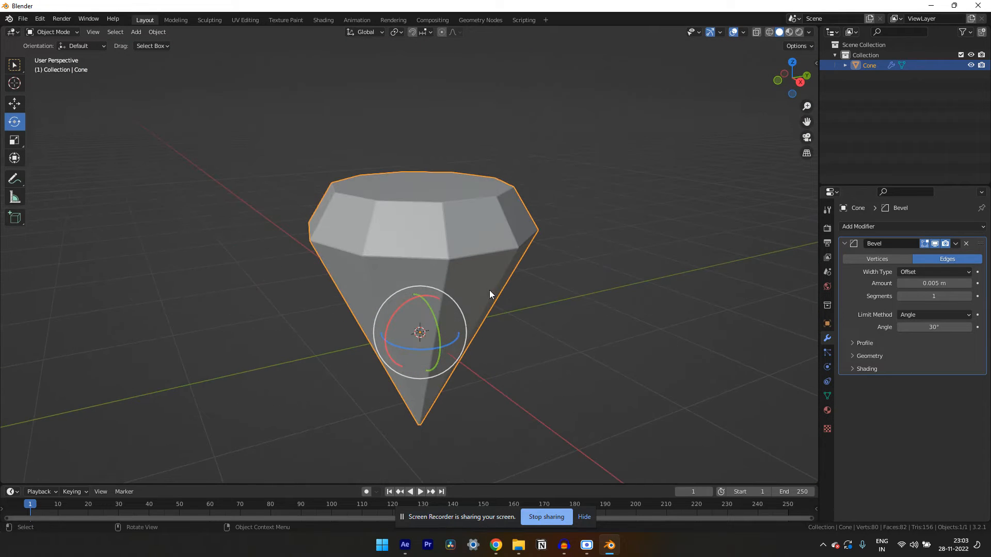
Export the model to the Desktop as a Wavefront (.obj) file named Diamond
click(27, 20)
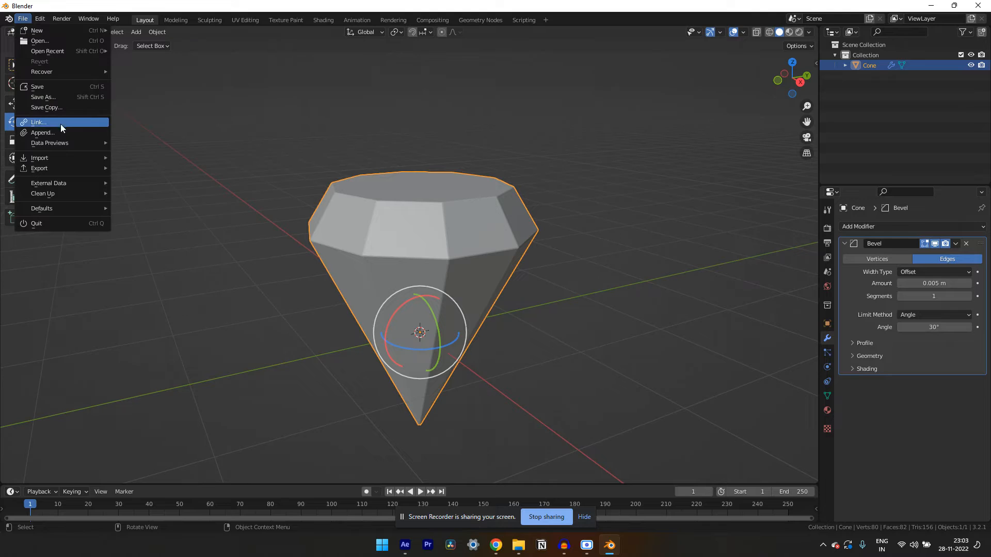
mouse_move(71, 172)
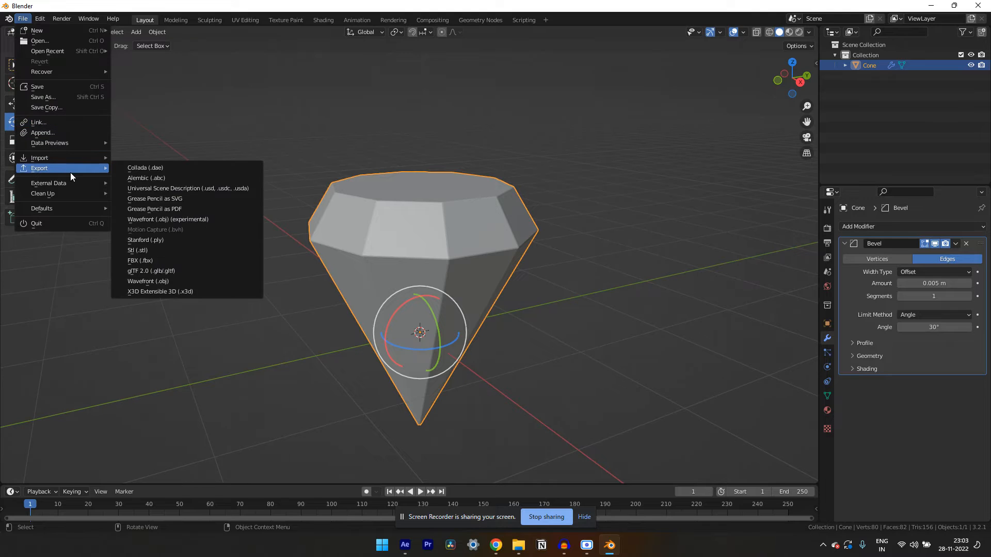
click(164, 282)
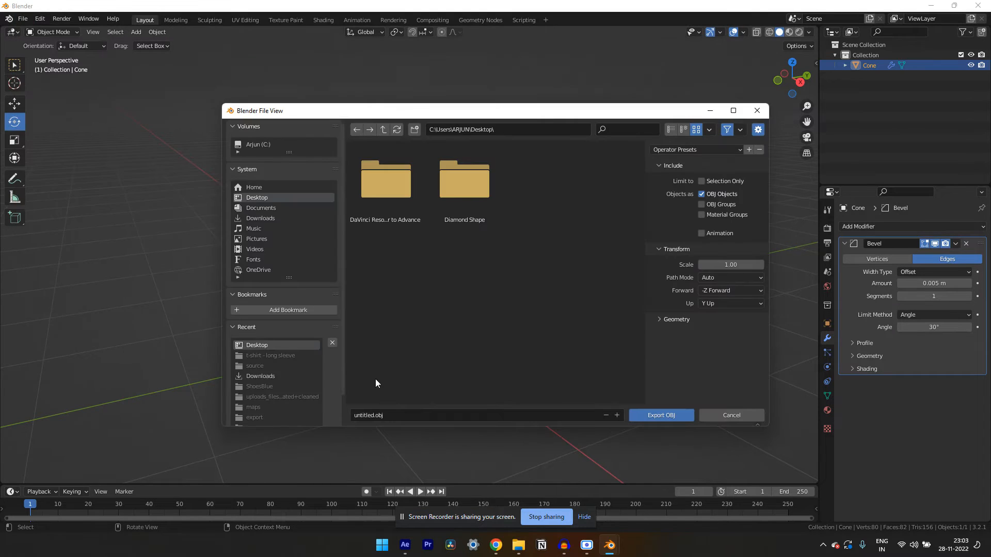
click(407, 415)
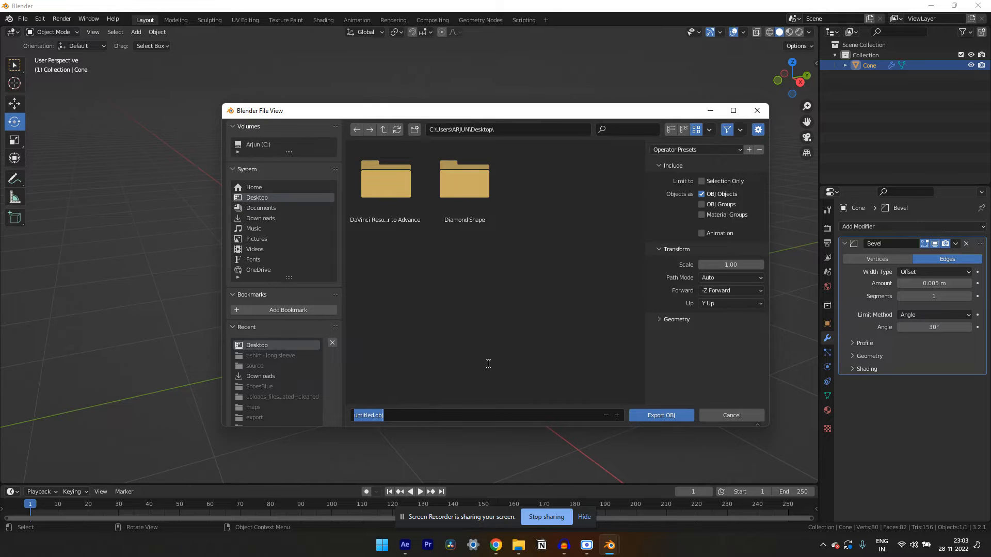
key(Caps_Lock)
text(D)
key(Caps_Lock)
text(iamond)
click(658, 415)
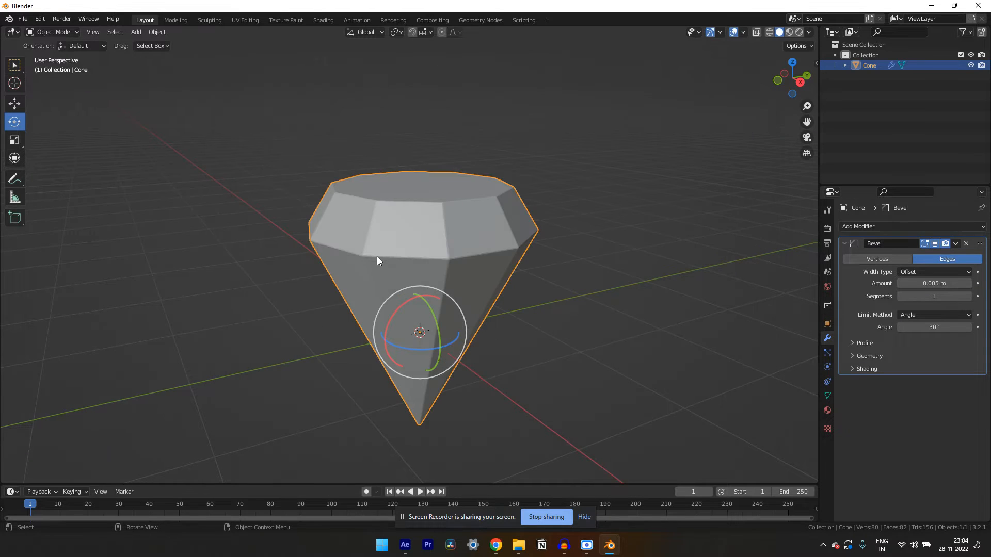
Switch to After Effects and create a 1920 x 1080 composition named Main Comp with the HDTV 1080 29.97 preset
click(642, 194)
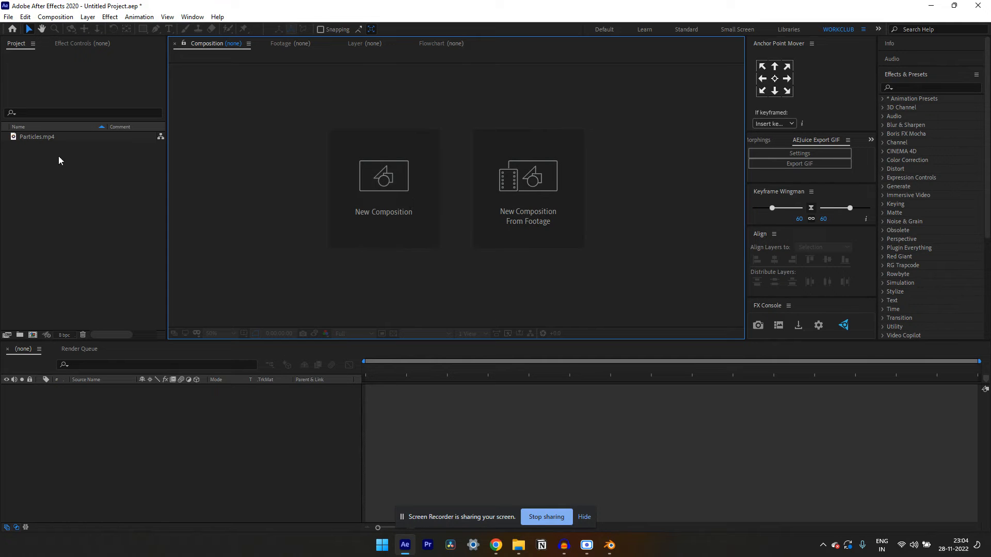
click(393, 203)
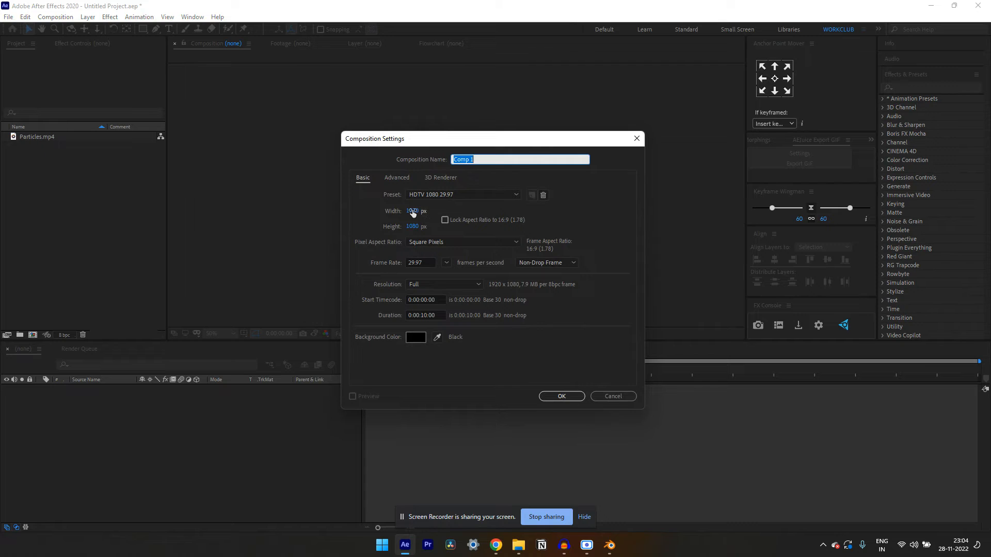
click(460, 198)
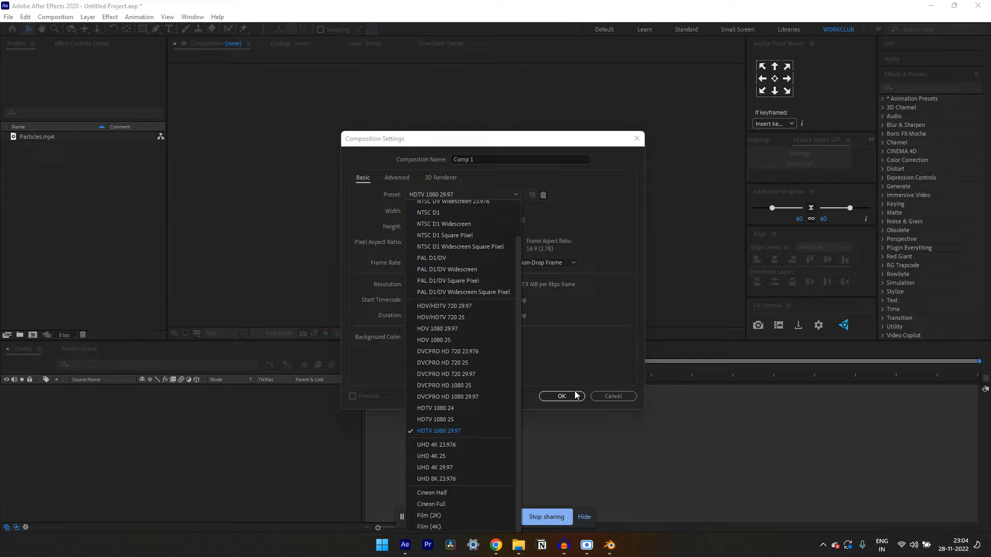
click(485, 172)
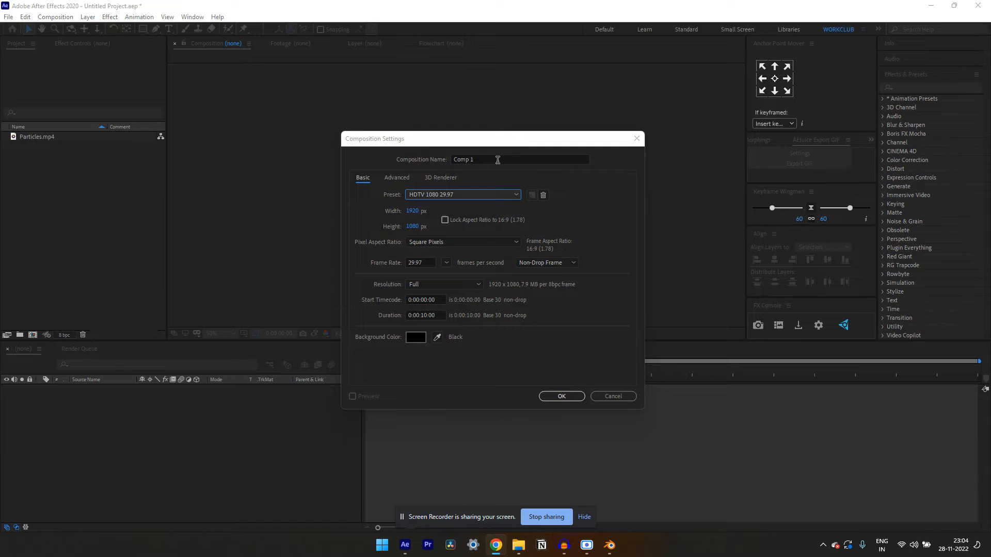
drag(496, 159, 443, 159)
key(Caps_Lock)
text(Main Comp)
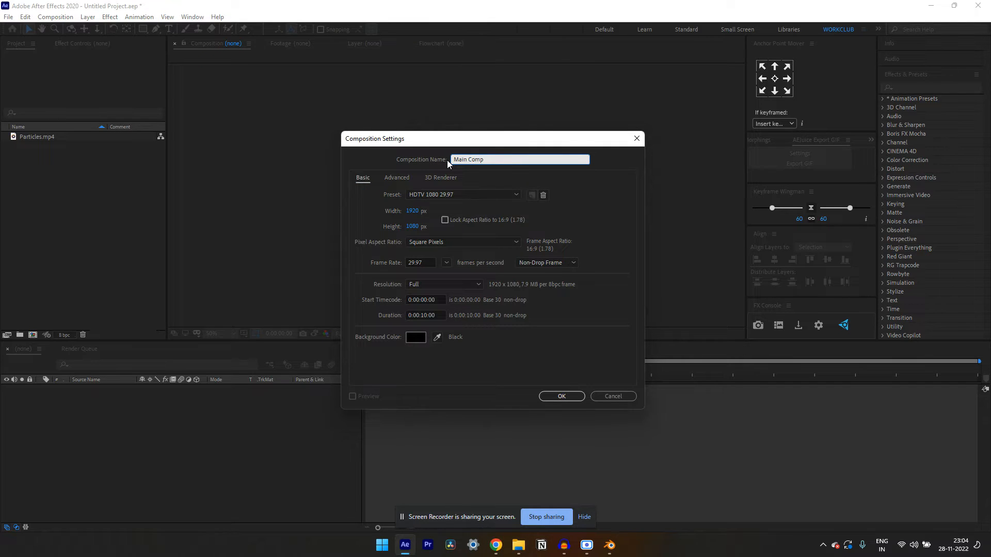
click(560, 397)
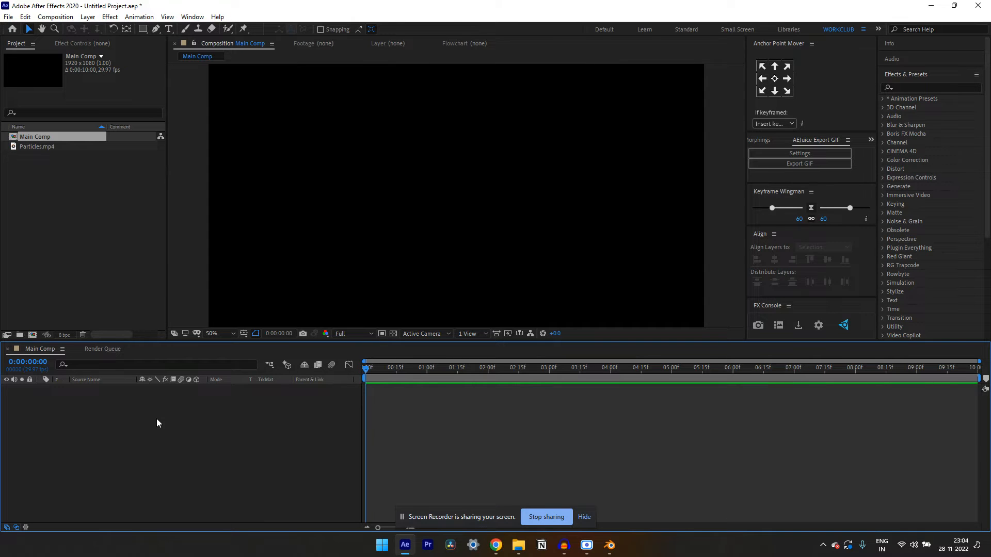
Create a black, composition-sized solid layer named Solid 1 in Main Comp
key(ctrl+y)
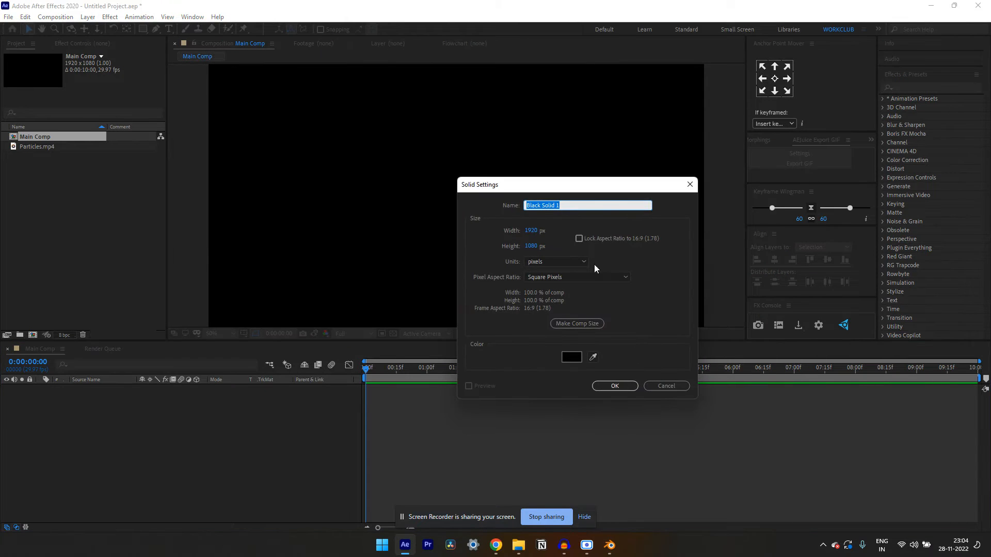
click(669, 386)
right_click(351, 409)
mouse_move(450, 296)
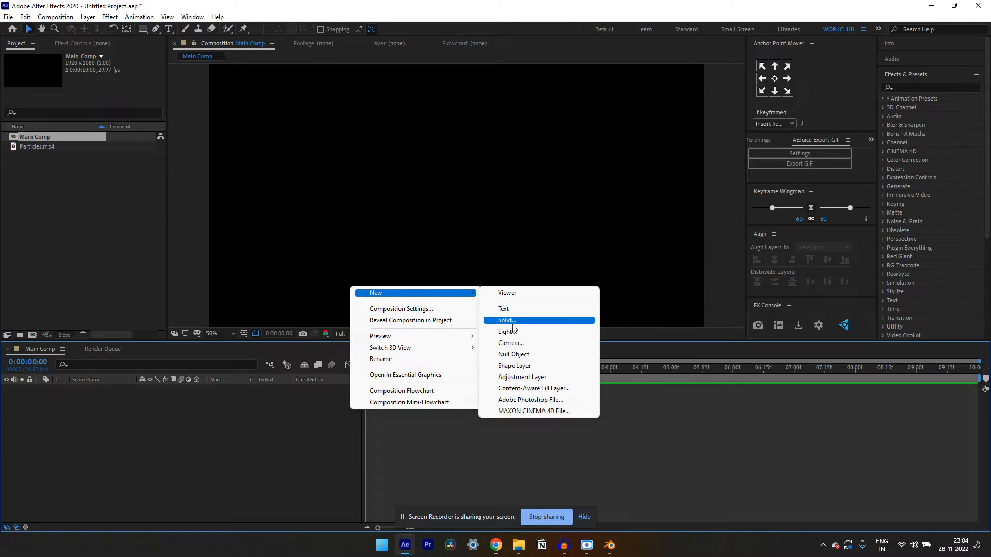
click(516, 319)
key(Caps_Lock)
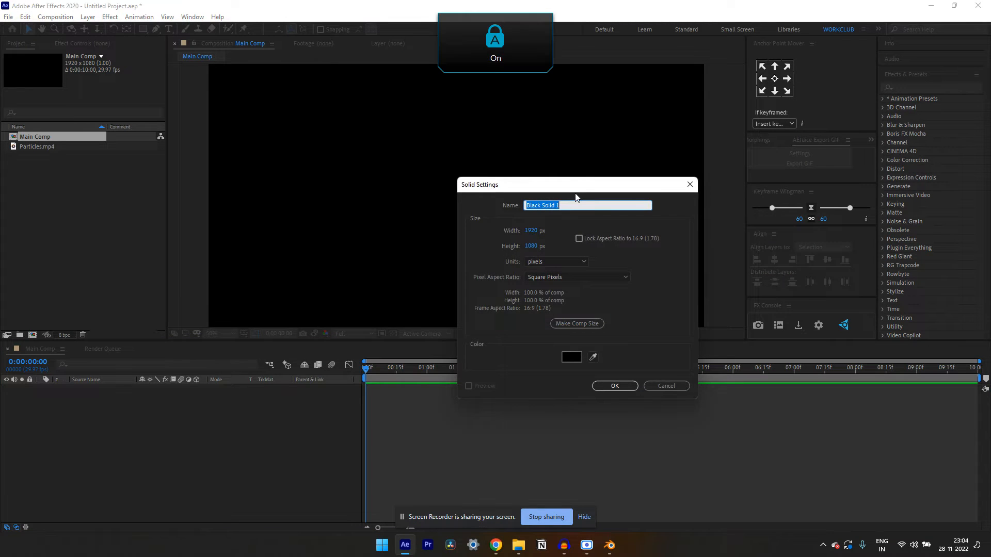
text(S)
key(Caps_Lock)
text(olid 1)
click(614, 388)
Duplicate the Solid 1 layer twice, then lock and hide the two lower copies
click(48, 423)
click(87, 391)
key(ctrl+d)
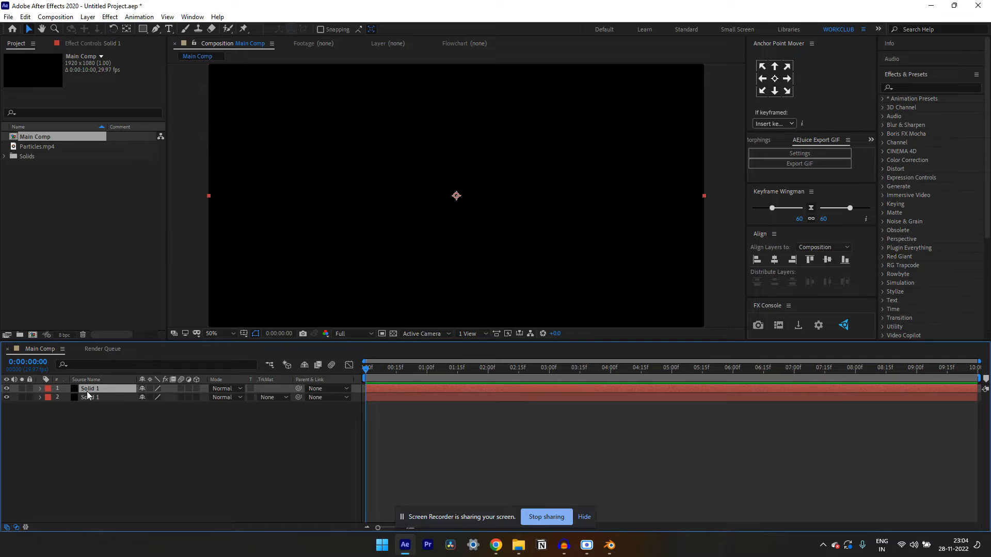
key(ctrl+d)
click(30, 397)
drag(31, 403, 6, 407)
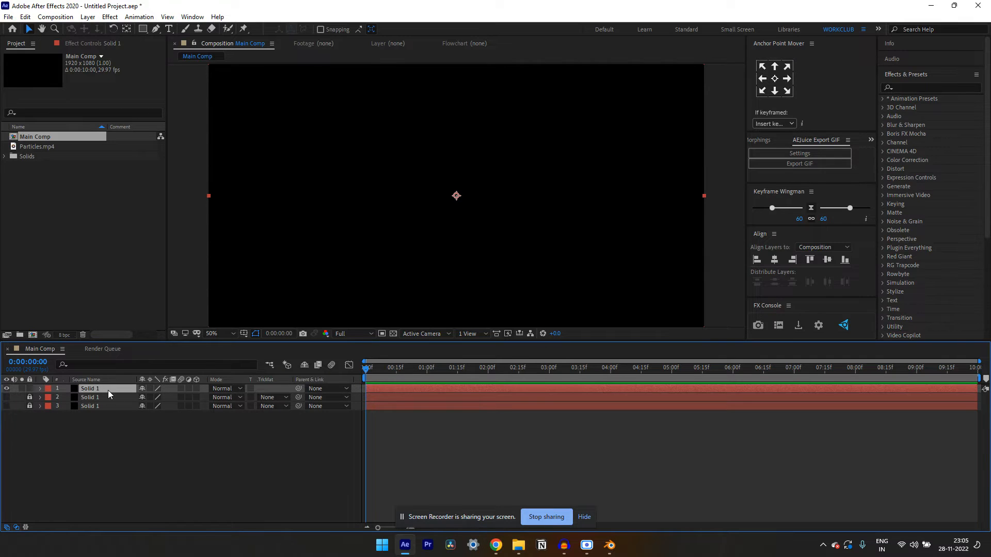
Find the Video Copilot Element effect and apply it to the topmost Solid 1 layer
key(ctrl+space)
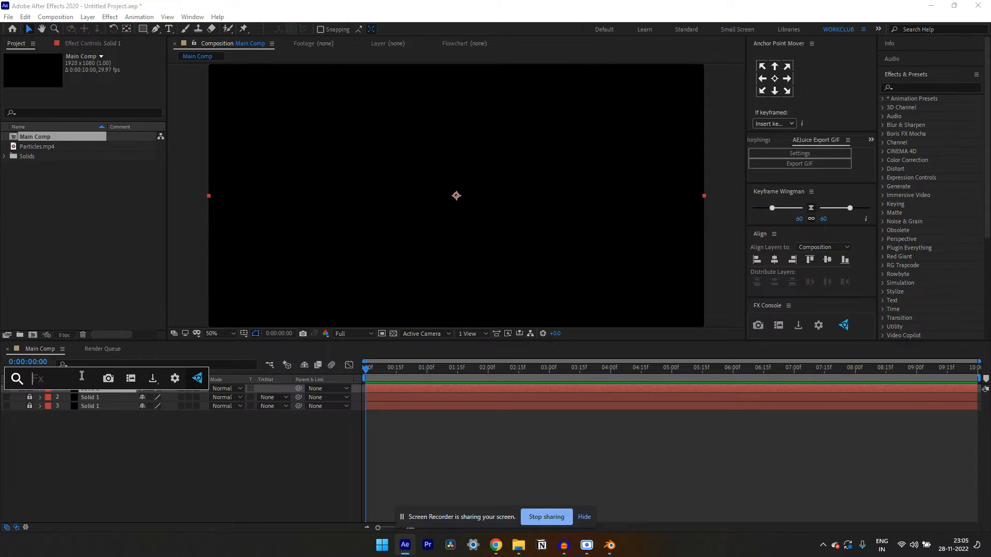
click(916, 87)
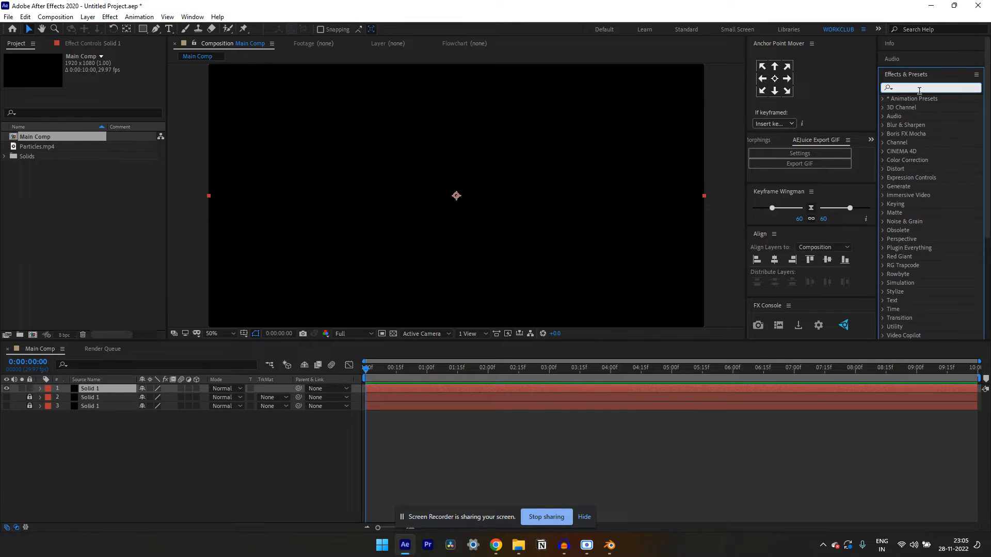
text(ele)
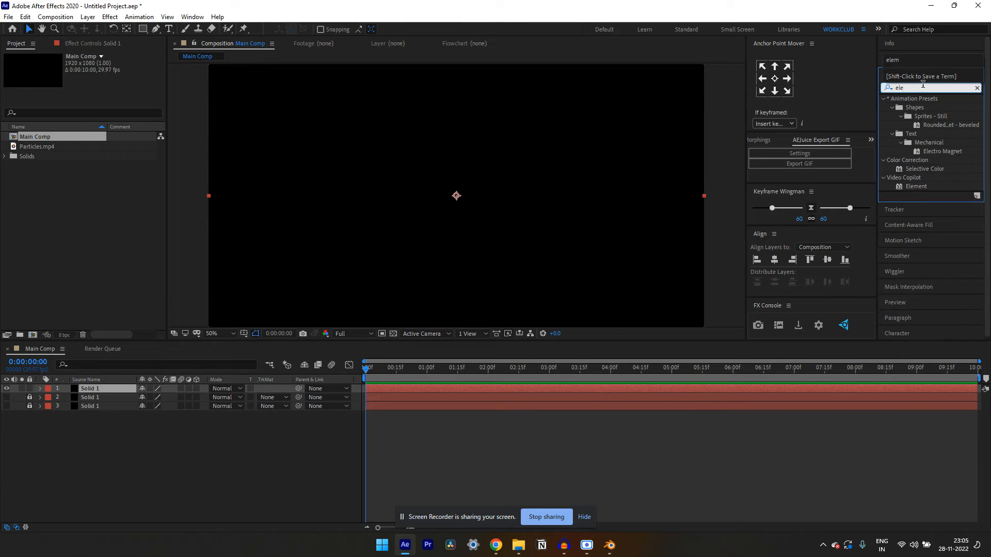
drag(917, 187, 106, 388)
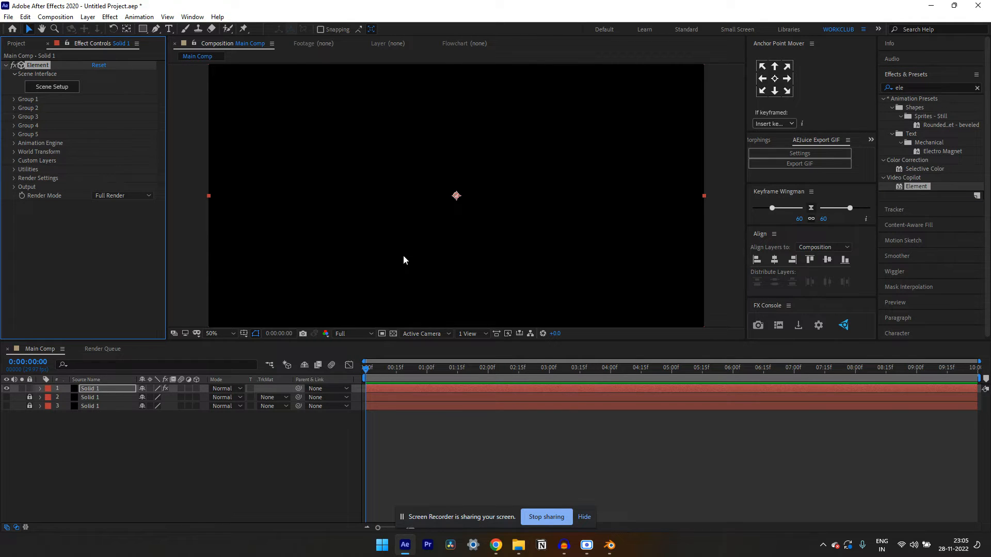
Open Element's Scene Setup and import Diamond.obj from the Desktop with the default import preferences
click(53, 87)
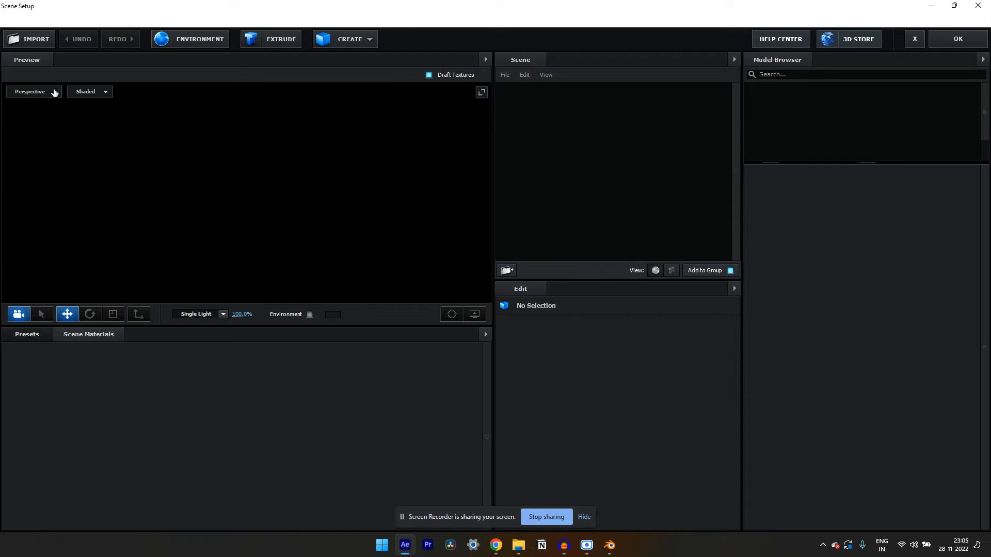
click(54, 91)
click(40, 43)
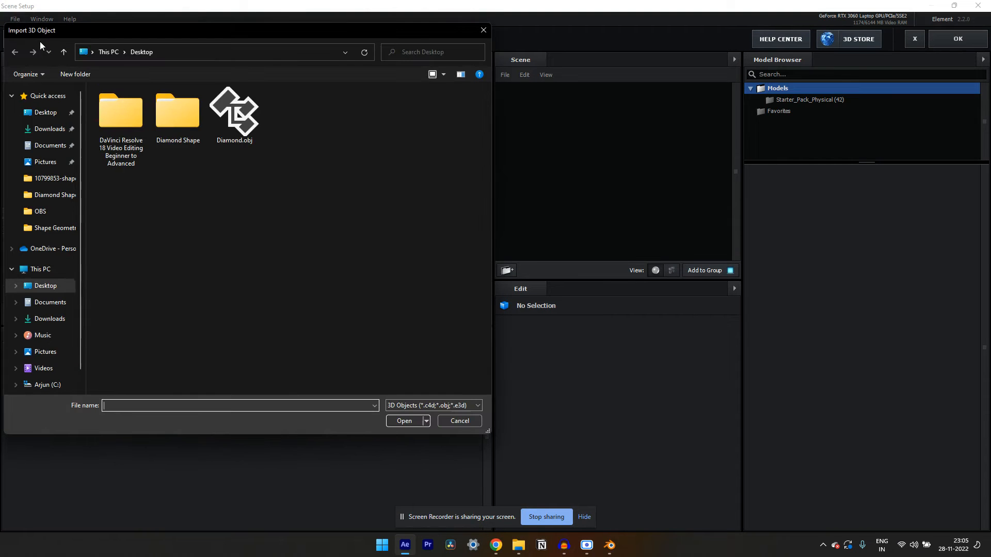
click(240, 121)
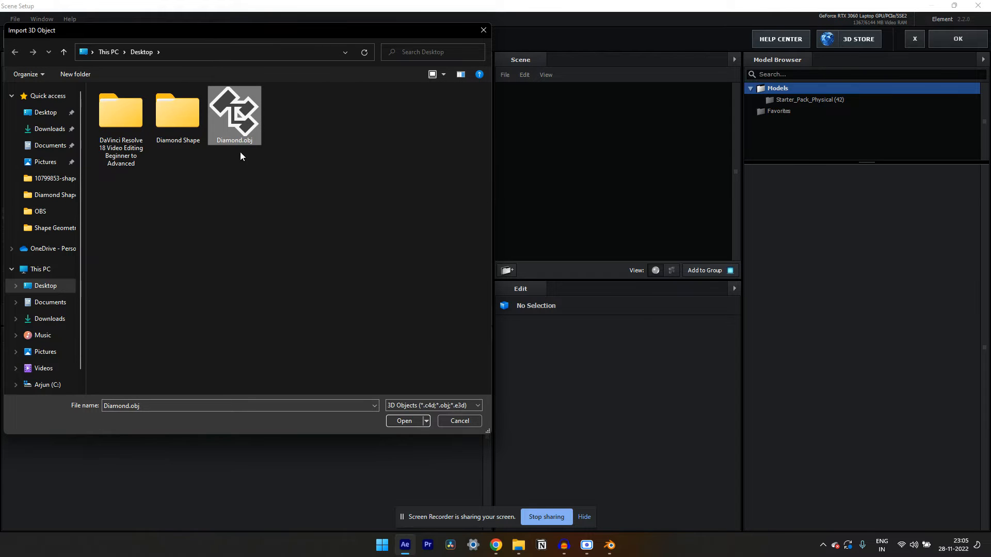
click(414, 423)
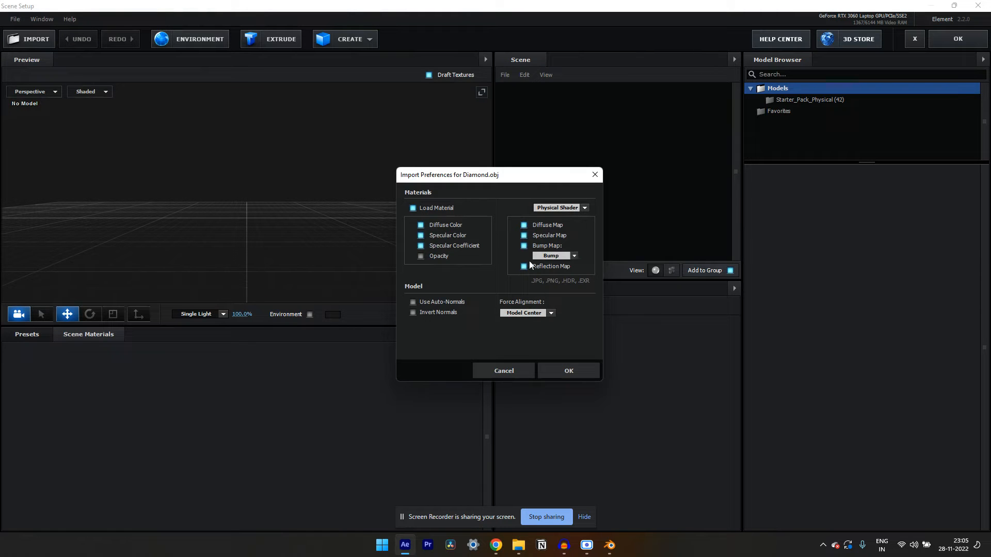
click(569, 370)
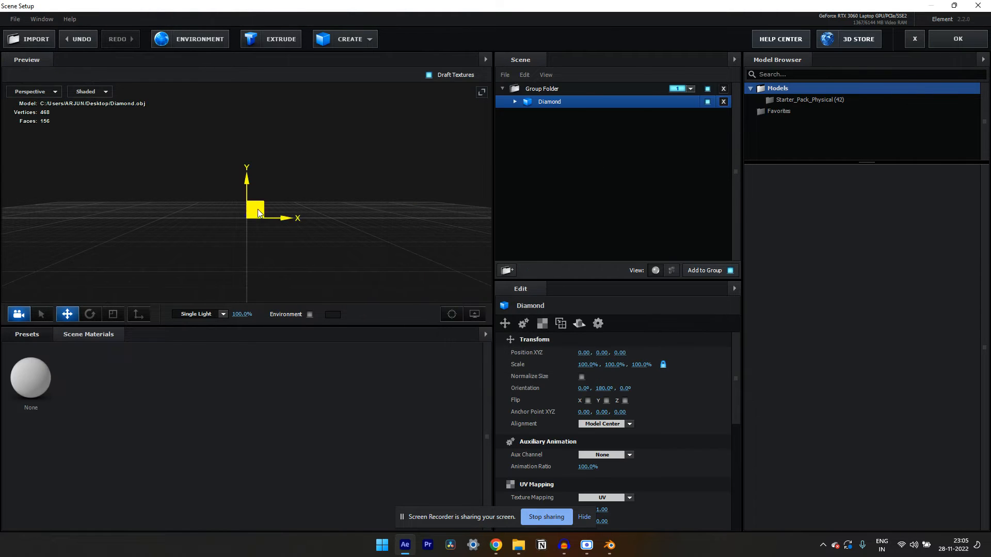
Enable Normalize Size for the imported Diamond model and view it from slightly above
drag(304, 184, 252, 276)
scroll(248, 282, up, 2)
scroll(249, 281, down, 5)
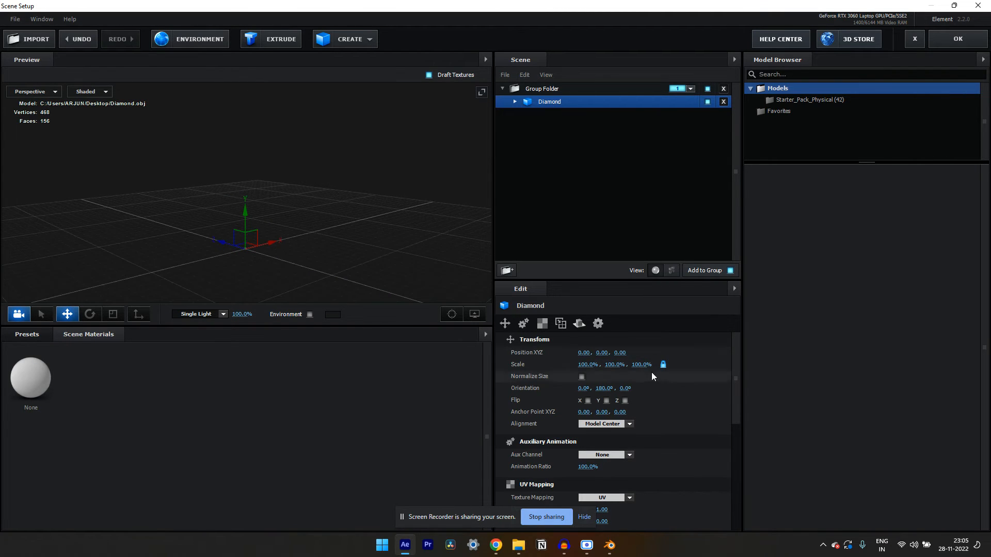
click(582, 377)
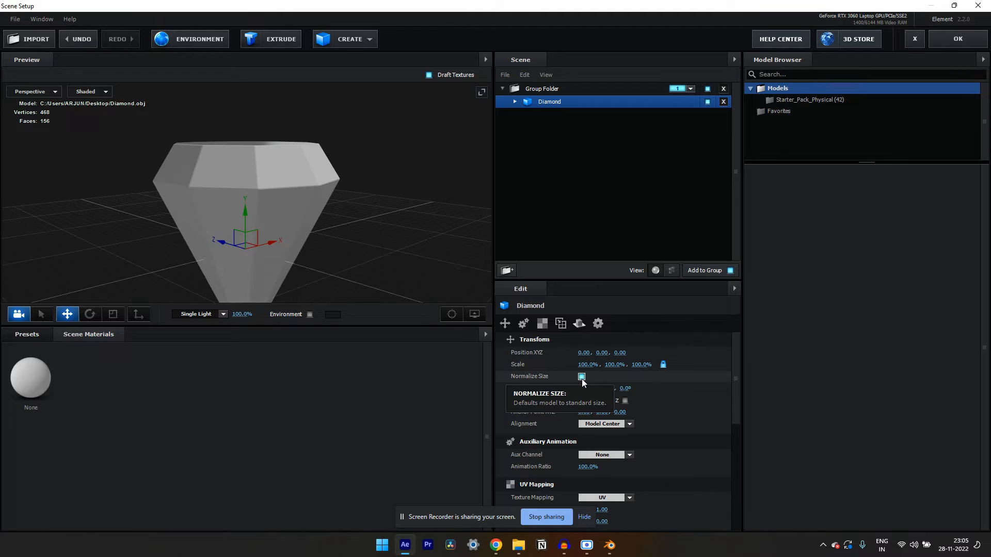
click(581, 378)
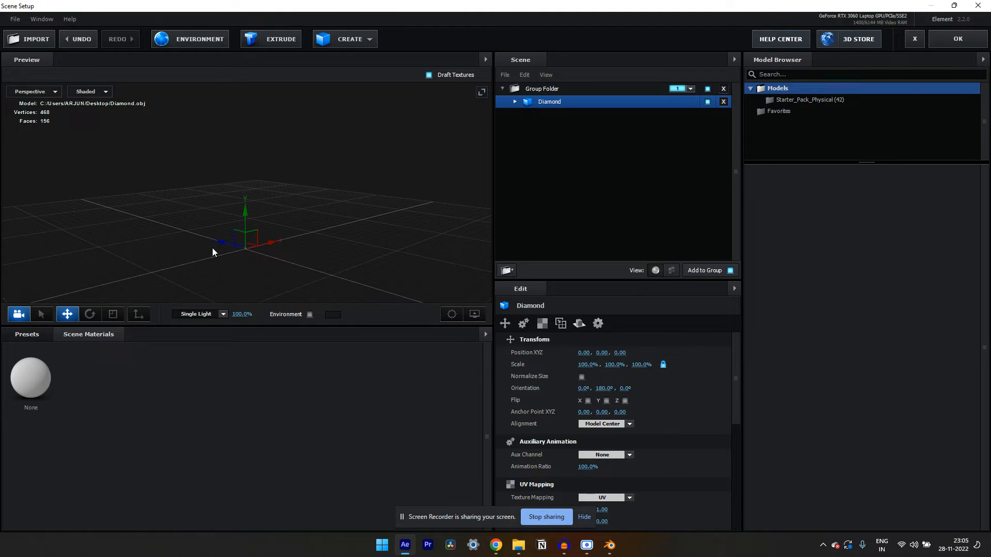
click(581, 377)
drag(357, 209, 325, 225)
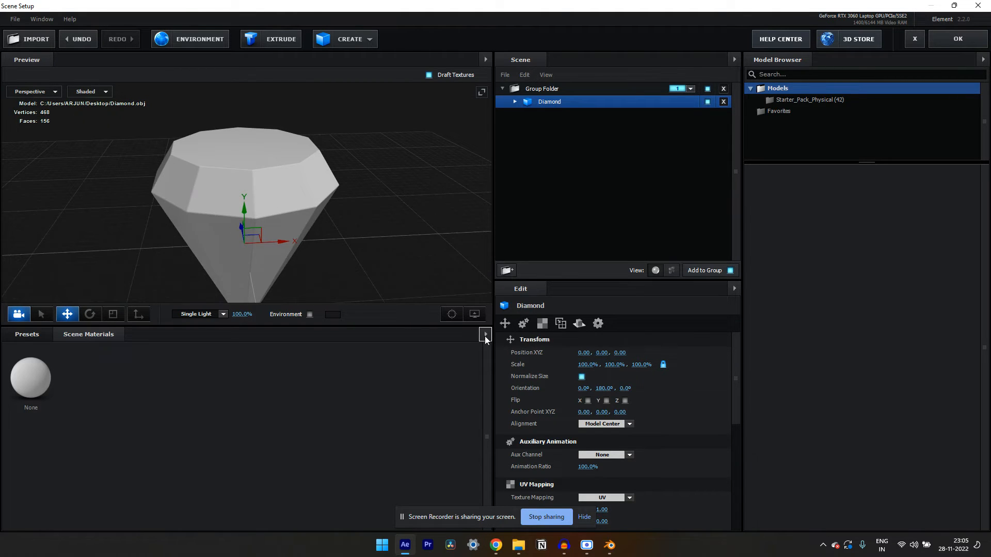
Expand the Diamond model in the scene and open its material's settings
click(515, 102)
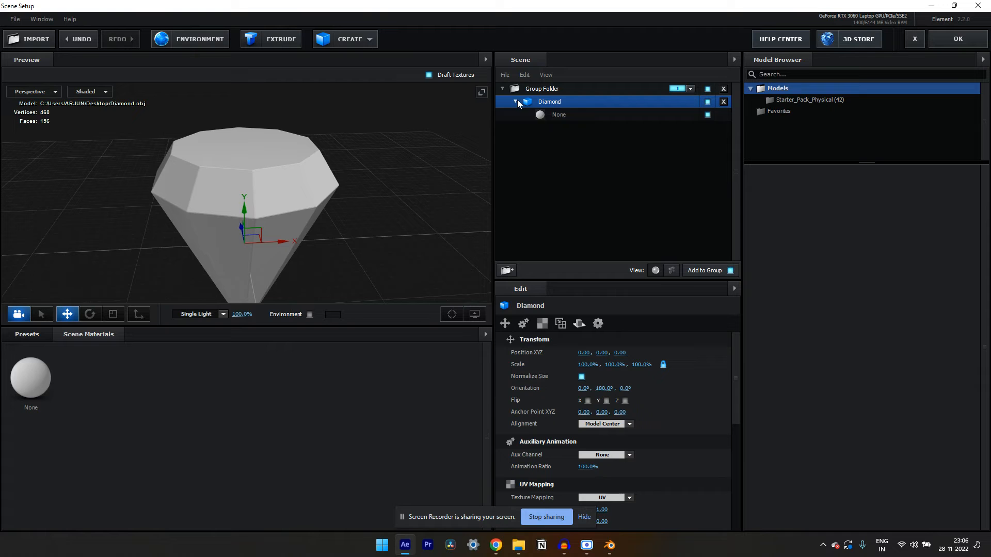
click(567, 116)
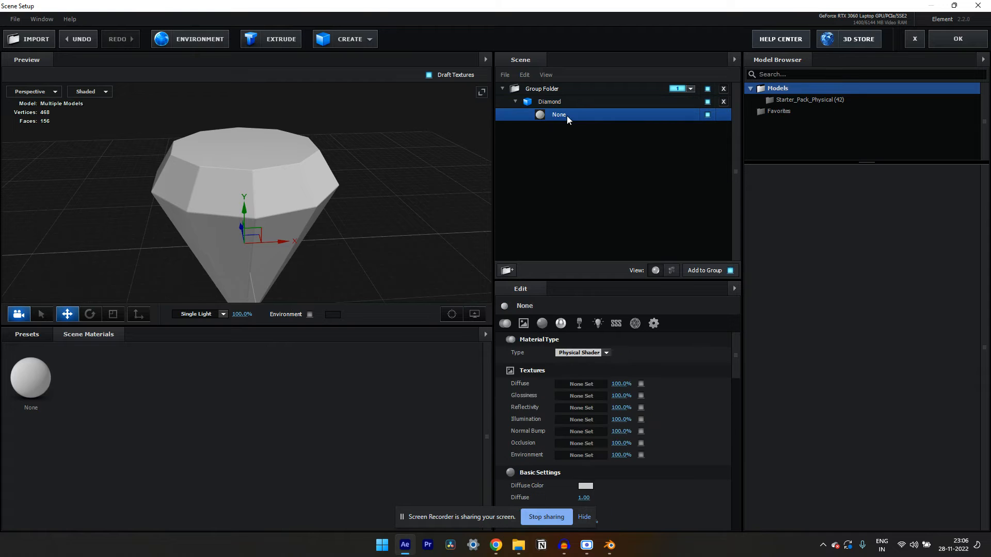
click(31, 335)
click(59, 335)
click(38, 366)
click(546, 101)
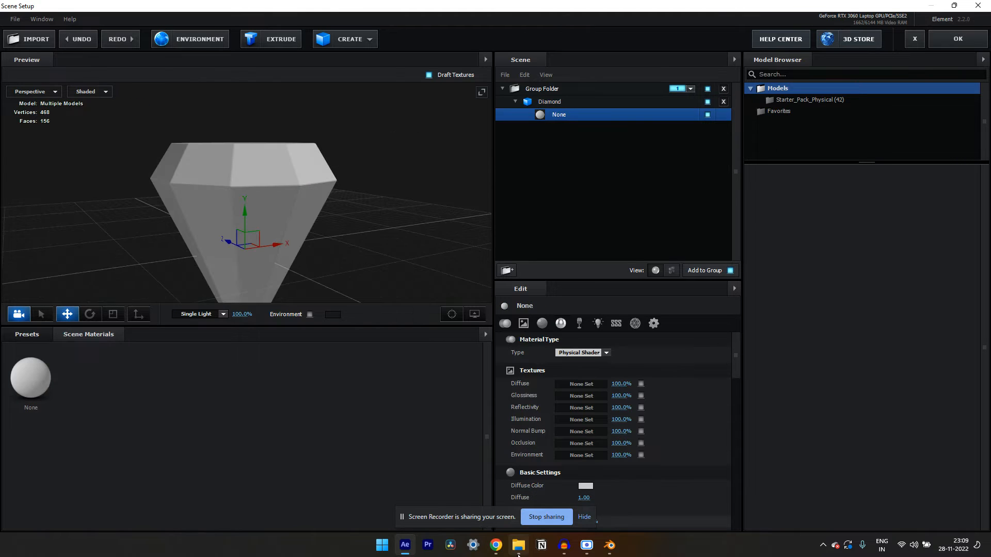
Assign the Bump Map image from the Diamond Shape folder to the material's Glossiness and Normal Bump textures
click(518, 545)
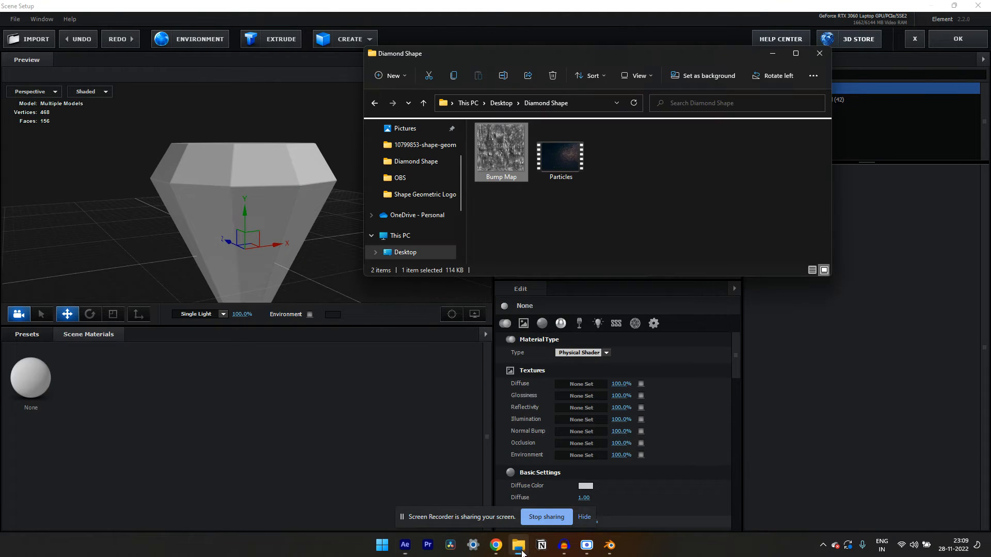
click(507, 247)
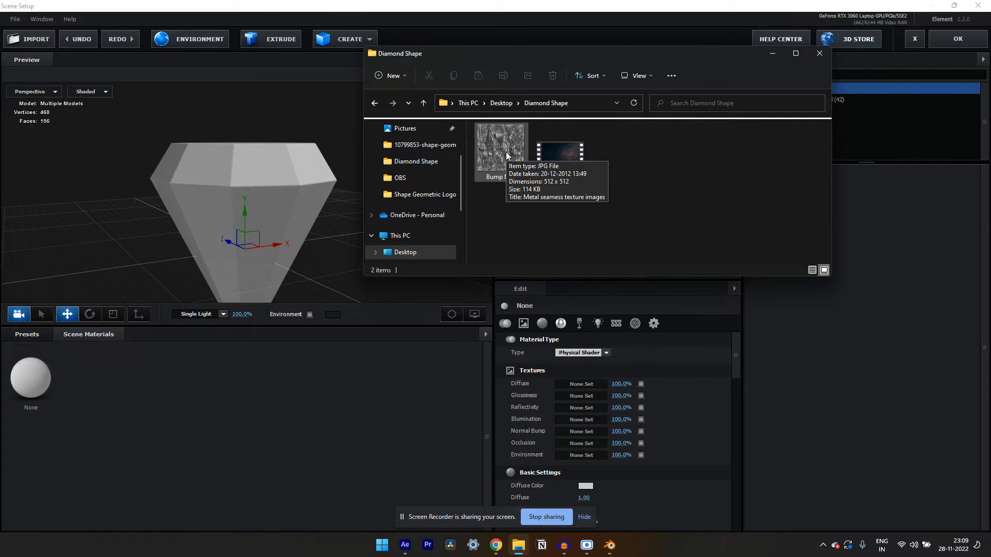
drag(505, 146, 585, 366)
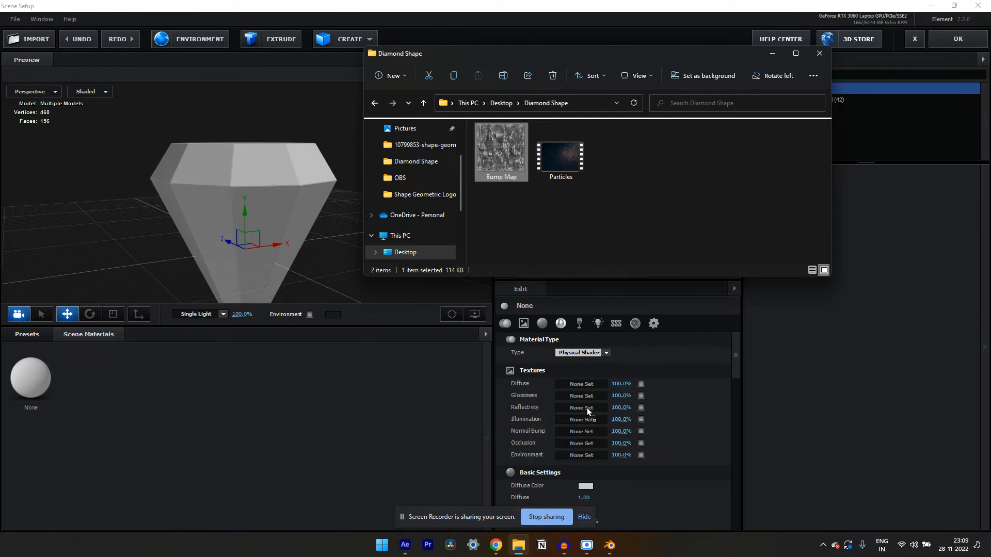
drag(586, 399, 585, 396)
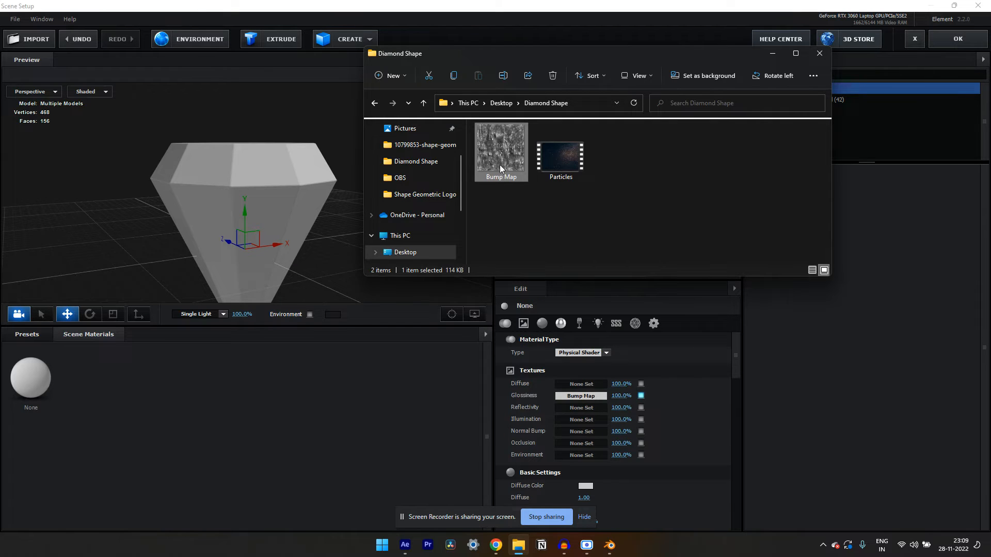
drag(584, 433, 584, 432)
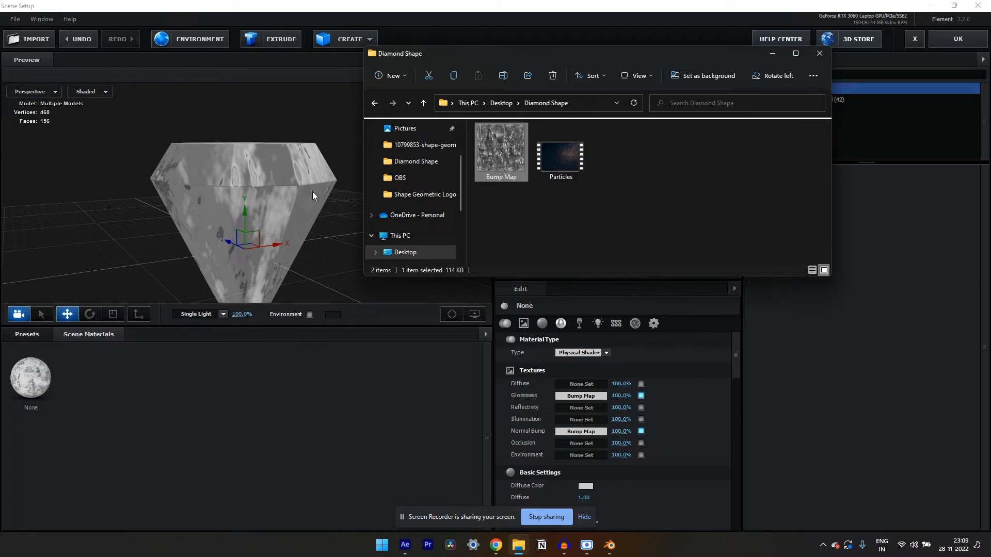
click(772, 53)
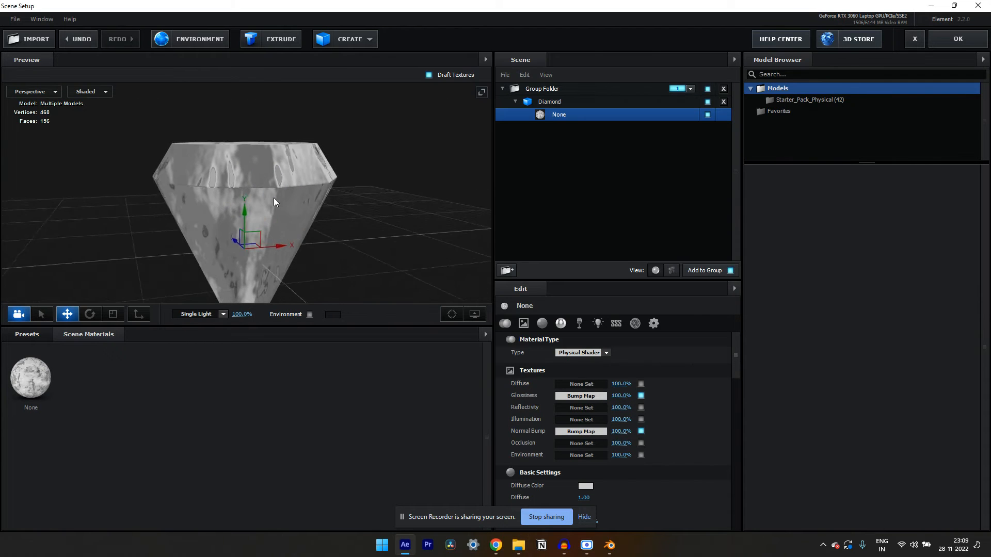
drag(274, 199, 221, 184)
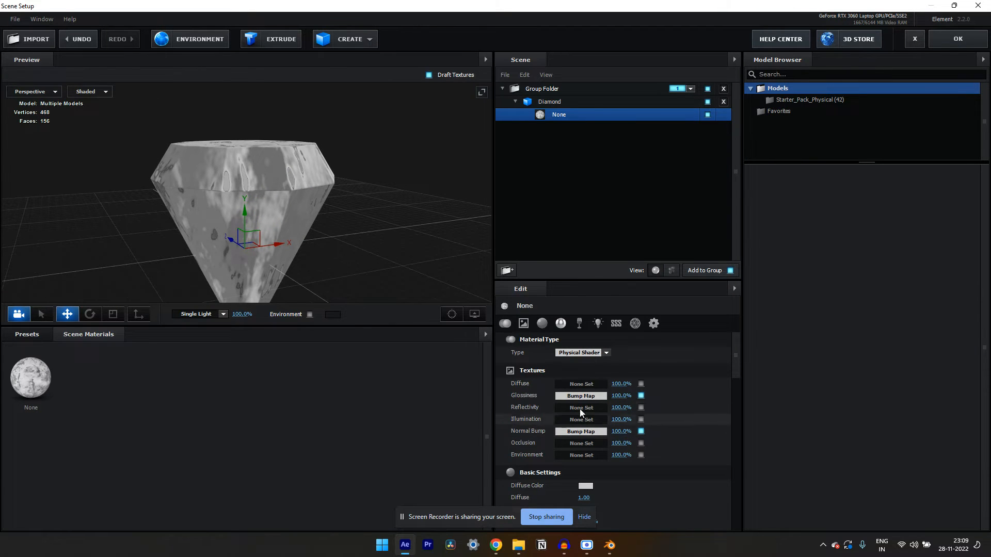
Open the Glossiness texture's settings and raise the black input level to 0.26
click(586, 395)
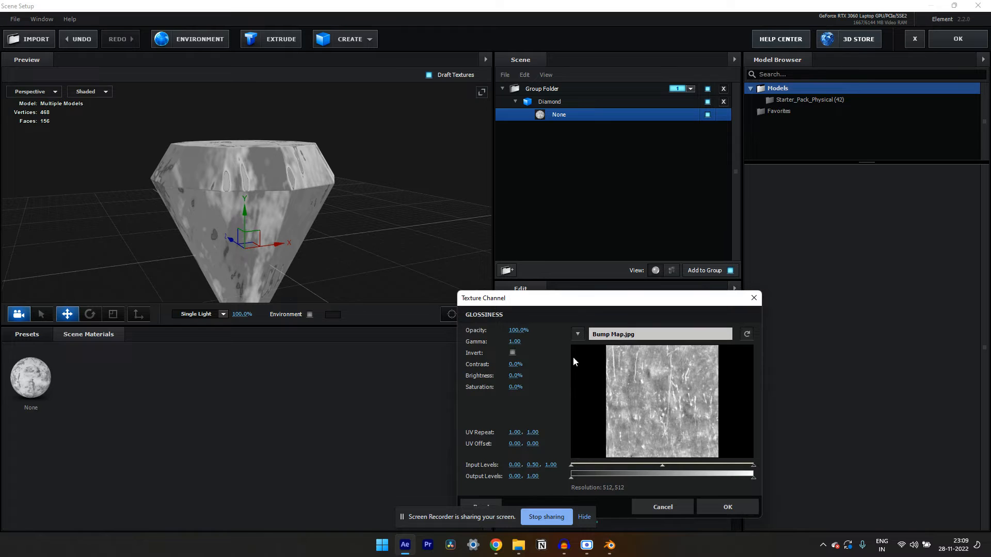
drag(578, 304, 554, 217)
drag(549, 383, 595, 382)
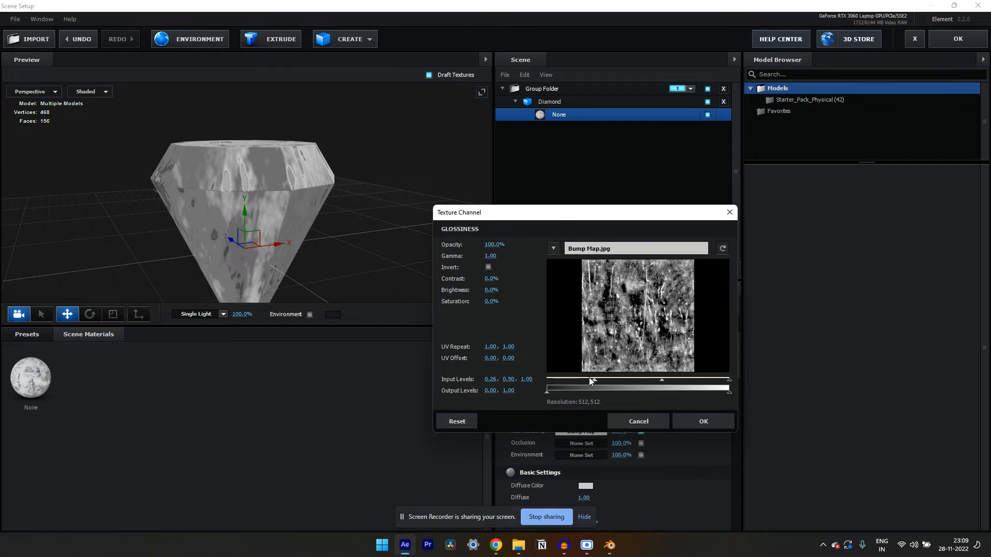
Set the Glossiness texture's UV Repeat to 2.00 in both directions
click(488, 348)
text(2)
key(Return)
click(513, 343)
text(2)
key(Return)
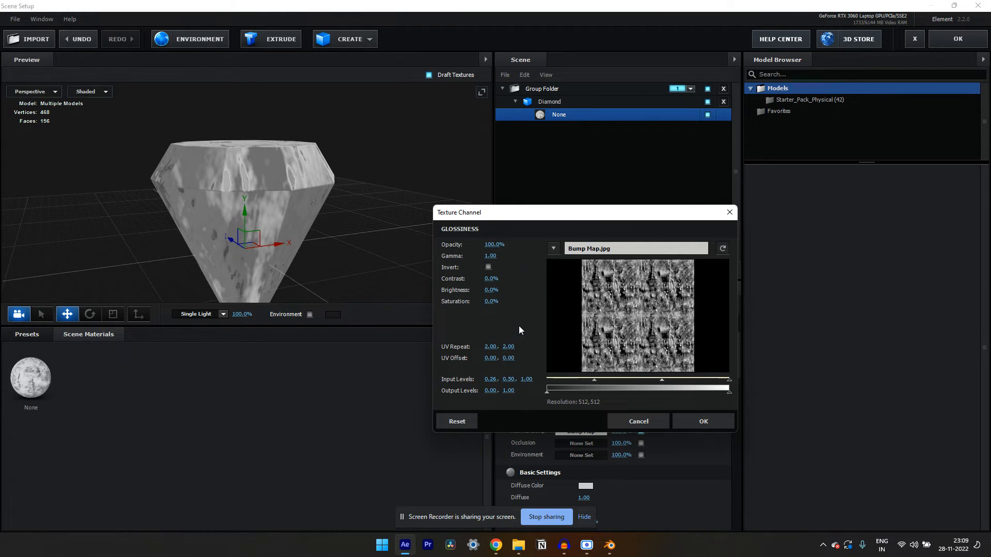
Confirm the Glossiness texture settings and set the Normal Bump texture's amount to 200%
click(710, 414)
click(581, 430)
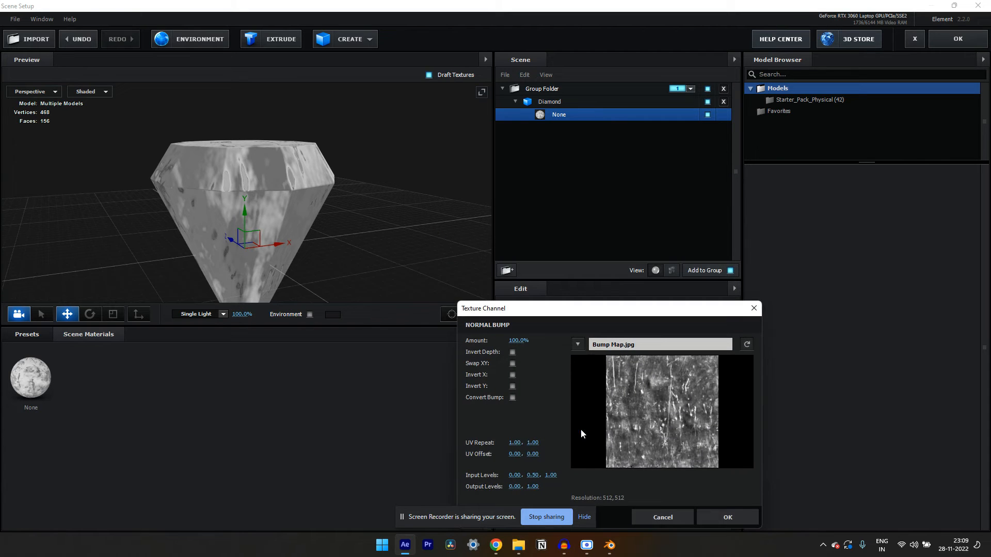
drag(578, 320, 564, 217)
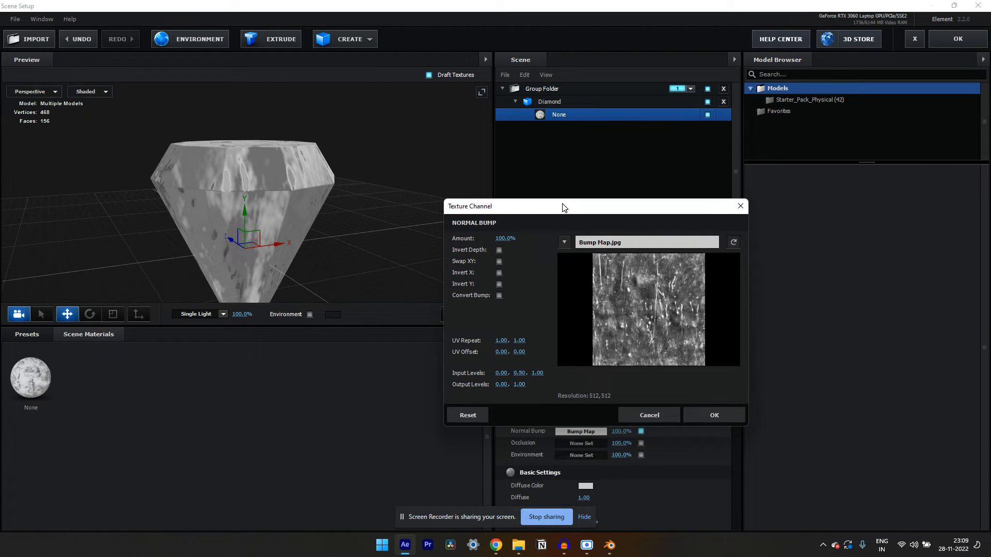
click(504, 238)
text(2)
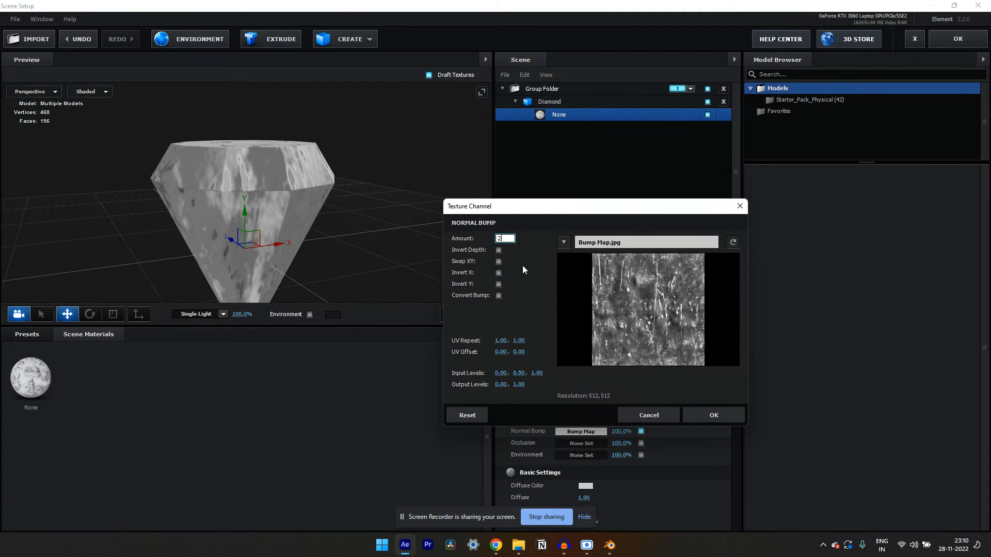
text(00)
key(Return)
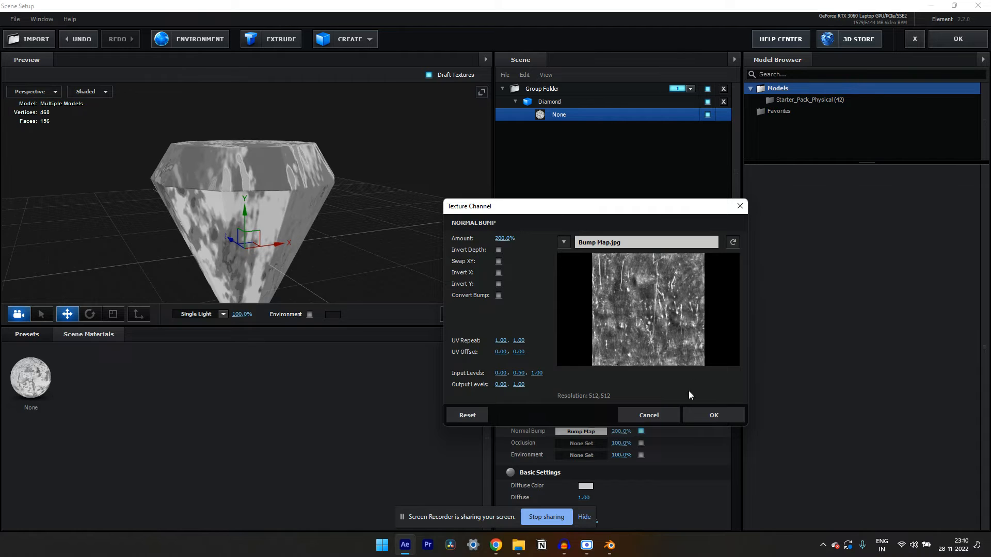
click(701, 414)
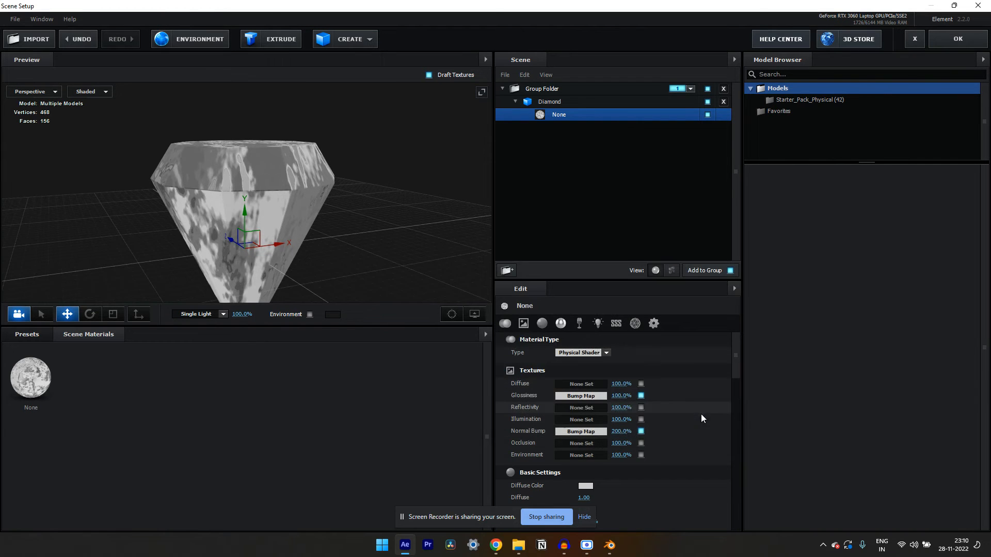
Set the material's diffuse color to dark purple 360060 and apply the scene to the composition
scroll(623, 368, down, 2)
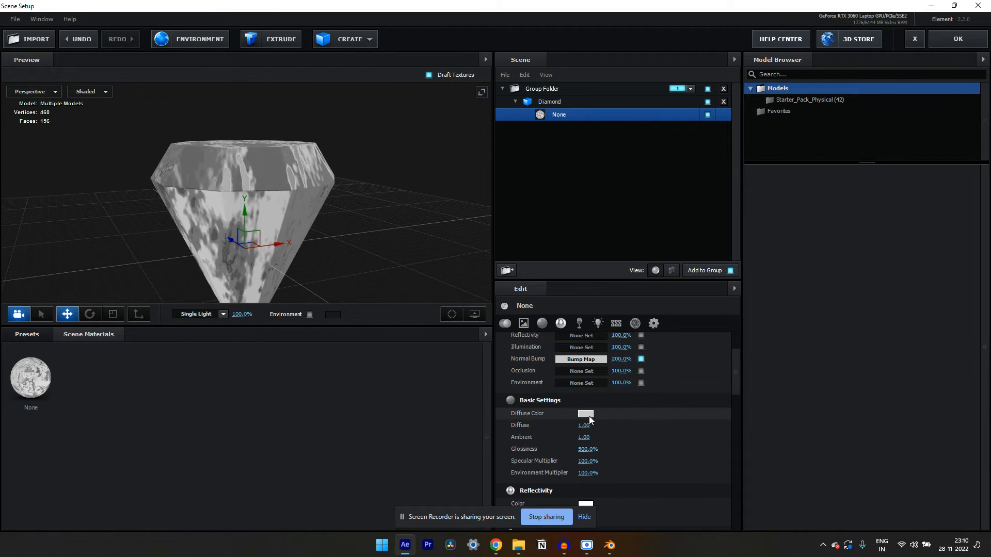
click(586, 414)
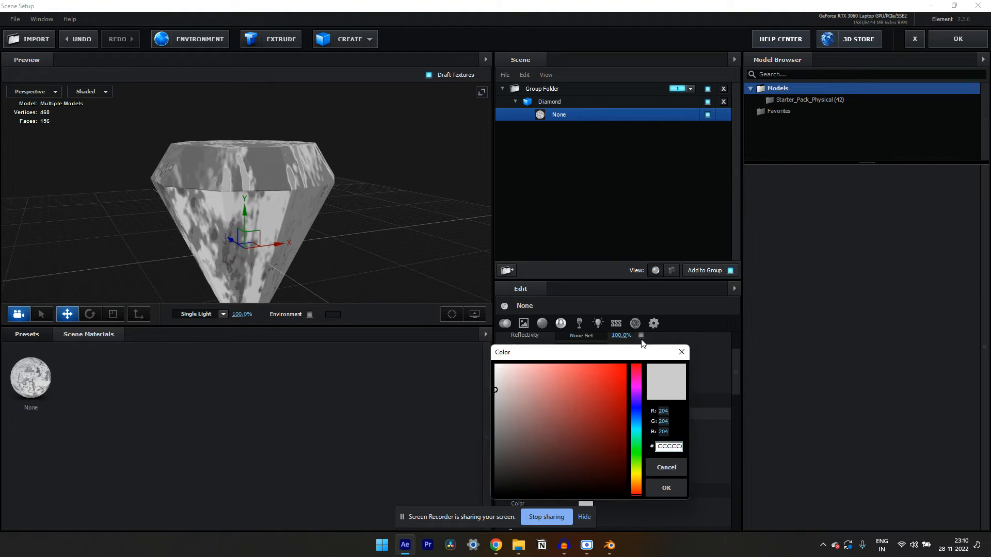
mouse_move(598, 262)
mouse_down()
mouse_move(573, 235)
mouse_move(600, 332)
mouse_move(597, 315)
mouse_up()
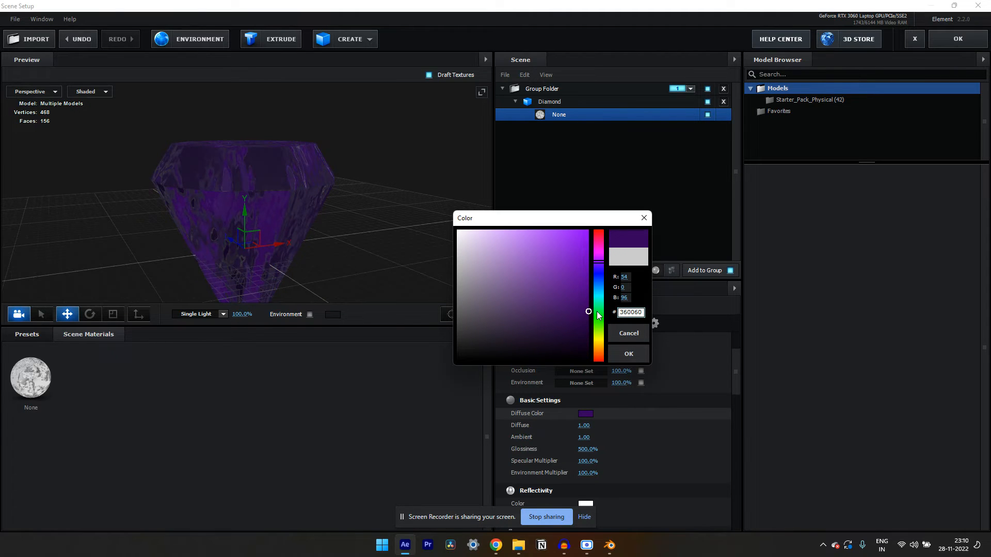
click(638, 352)
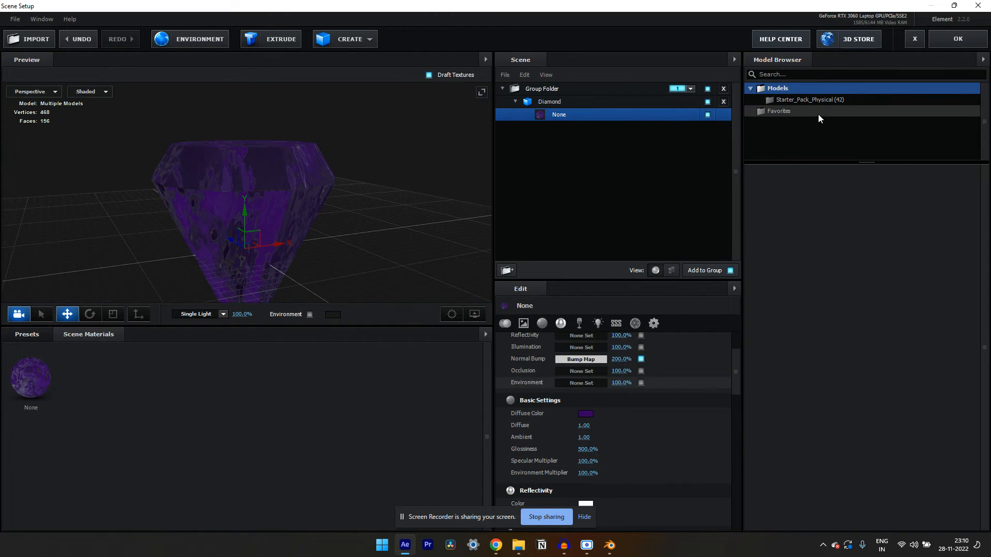
click(956, 40)
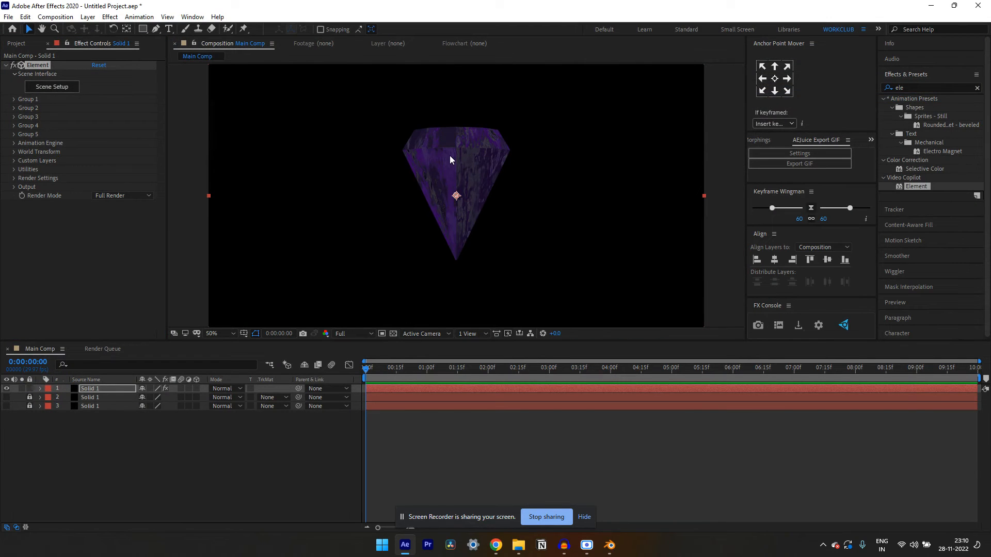
click(111, 453)
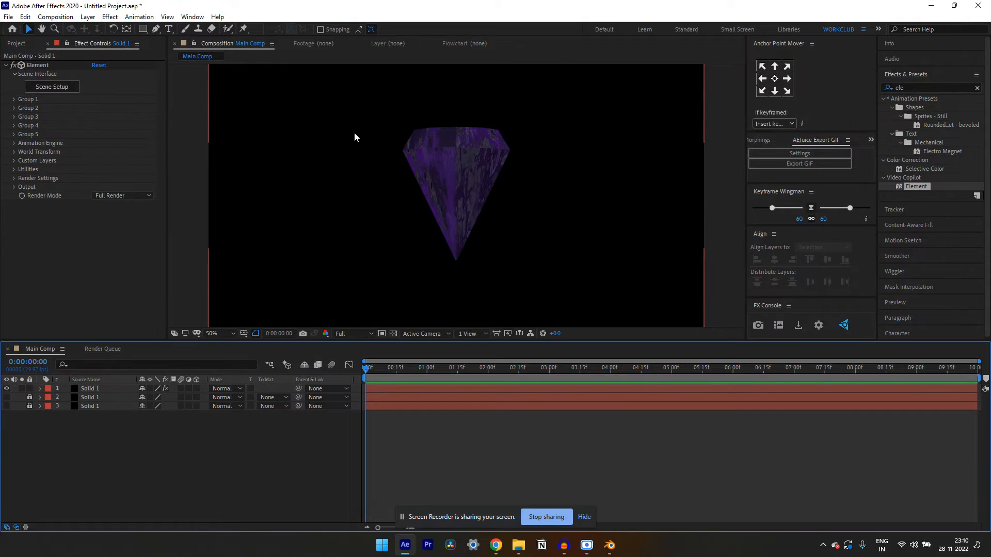
Expand the Particle Replicator's rotation properties for Group 1 of the Element effect
click(12, 98)
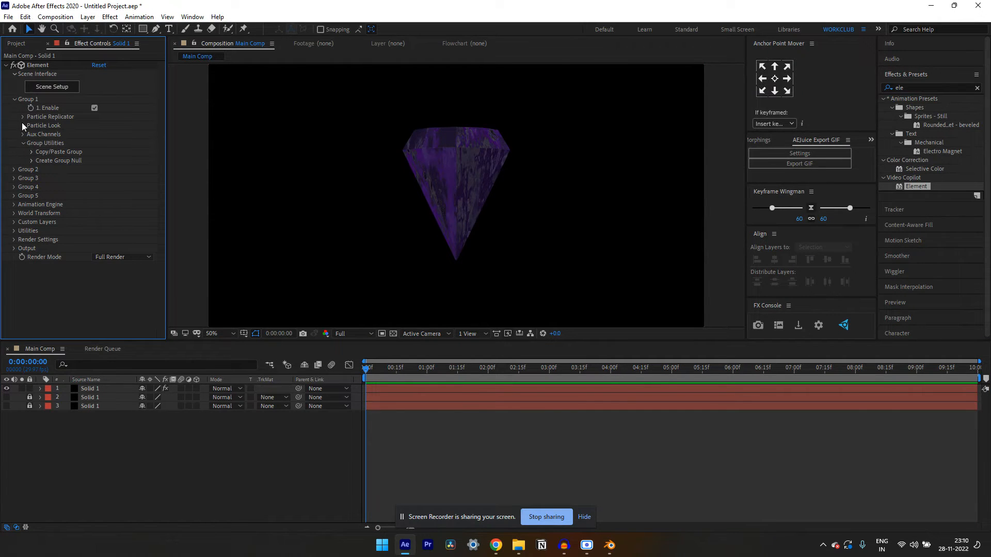
click(23, 117)
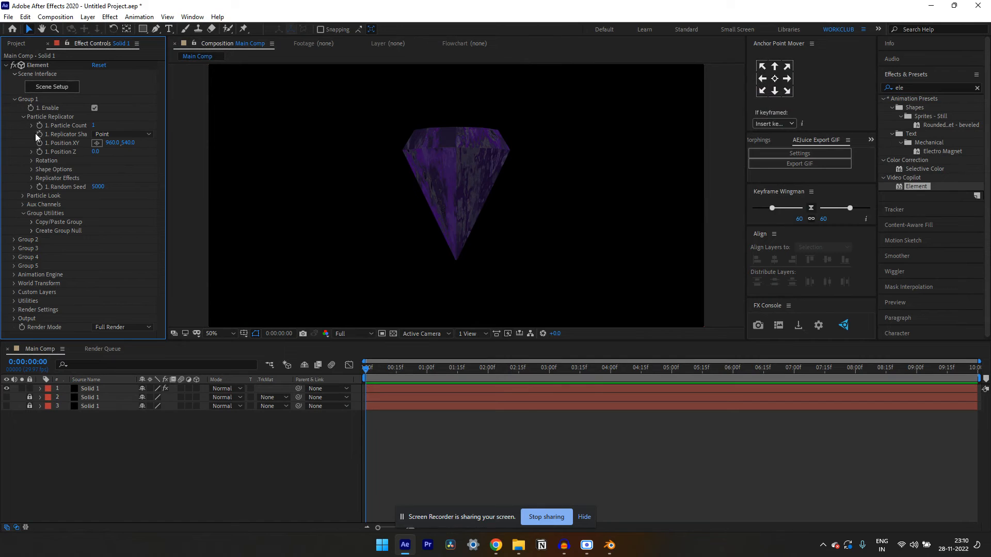
click(31, 160)
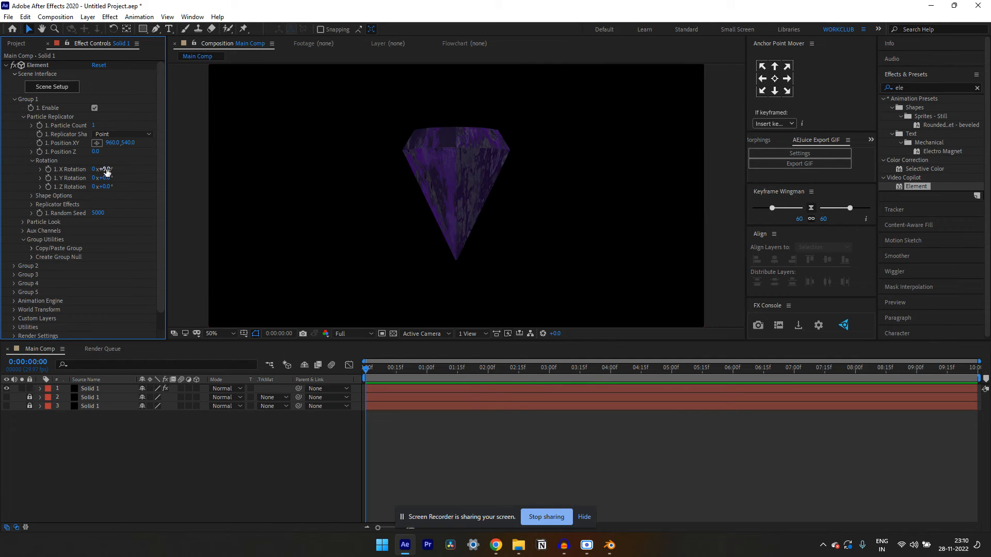
Try tilting the diamond about 12° with Group 1's X Rotation and reset the value to 0
drag(107, 171, 113, 169)
scroll(462, 150, down, 3)
scroll(462, 154, up, 1)
scroll(463, 154, up, 4)
scroll(463, 154, down, 2)
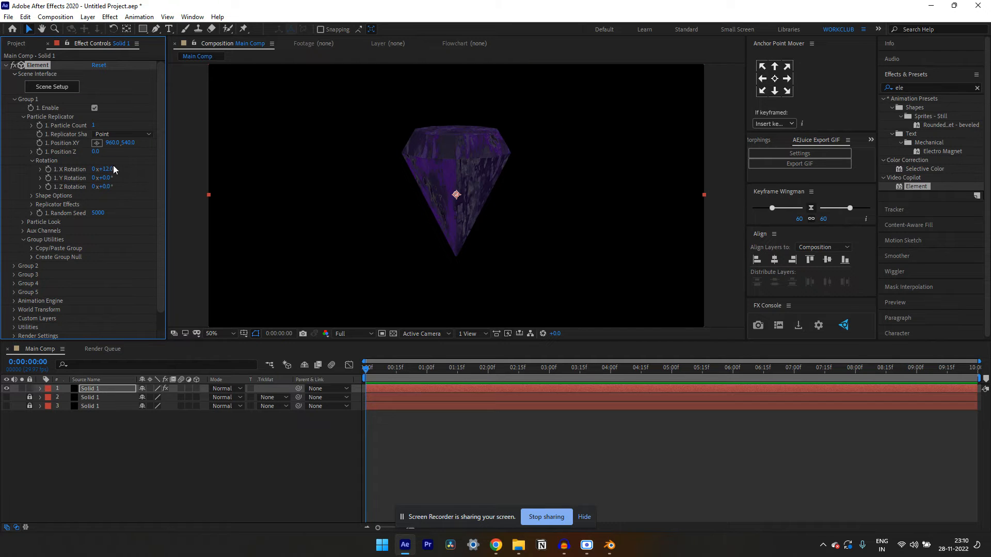
click(110, 169)
text(0)
key(Return)
Set Group 1's X Rotation to 14° and deselect the layer
click(108, 170)
text(14)
key(Return)
click(95, 439)
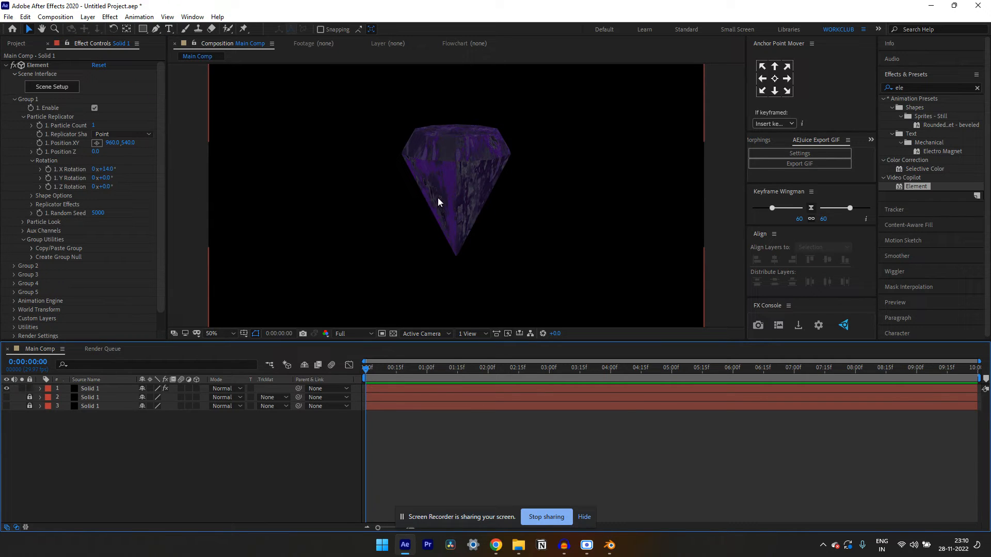
Add a light of type Spot to the composition with the blue color 399FFF
right_click(148, 430)
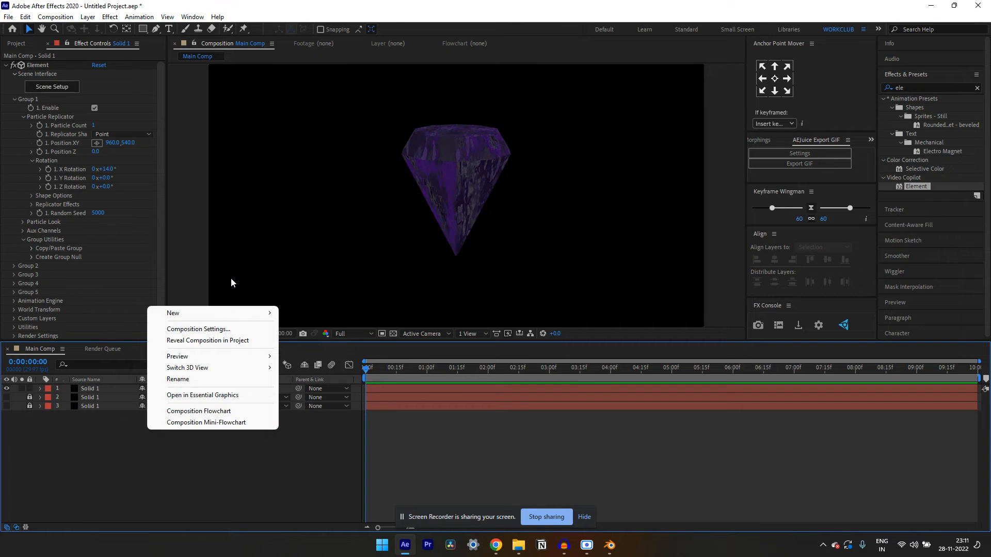
mouse_move(223, 315)
click(345, 354)
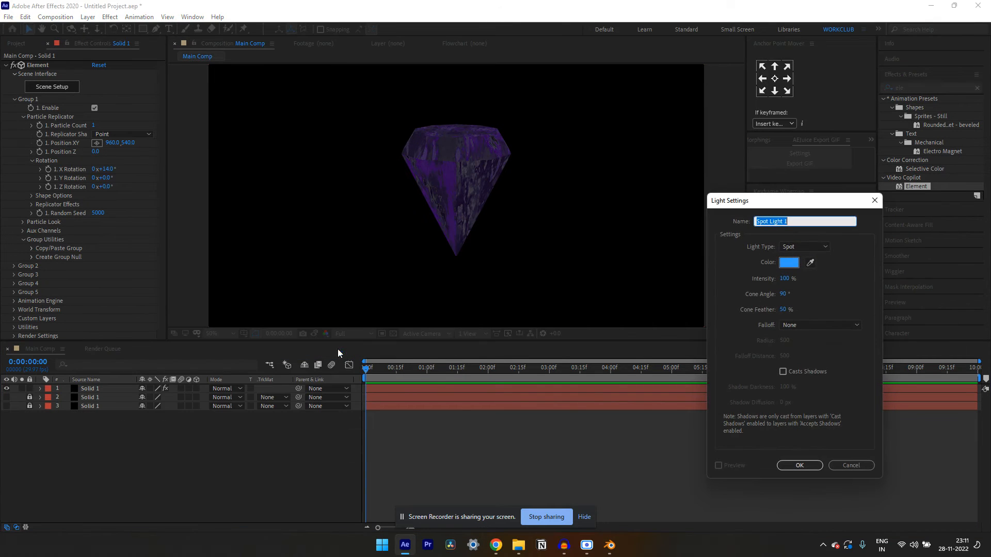
click(787, 247)
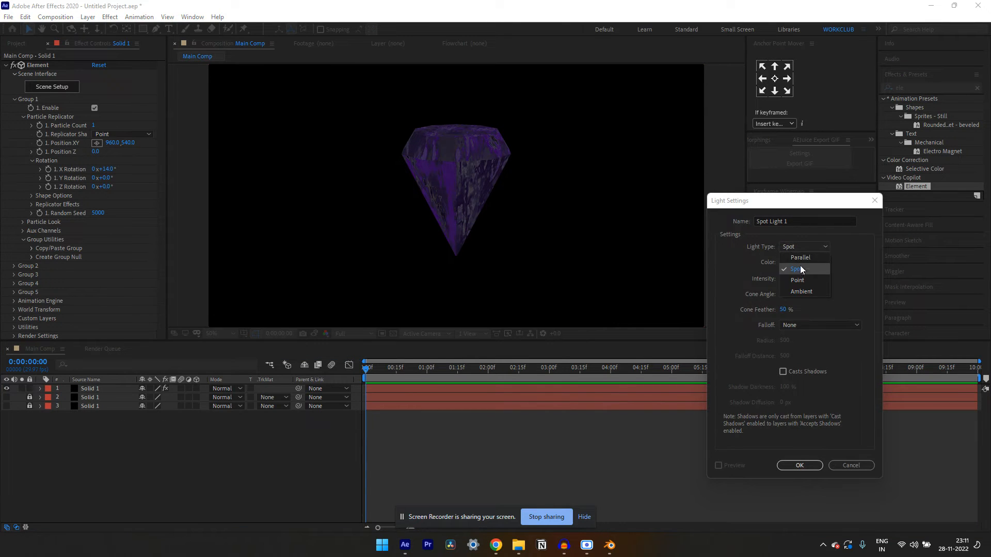
click(800, 266)
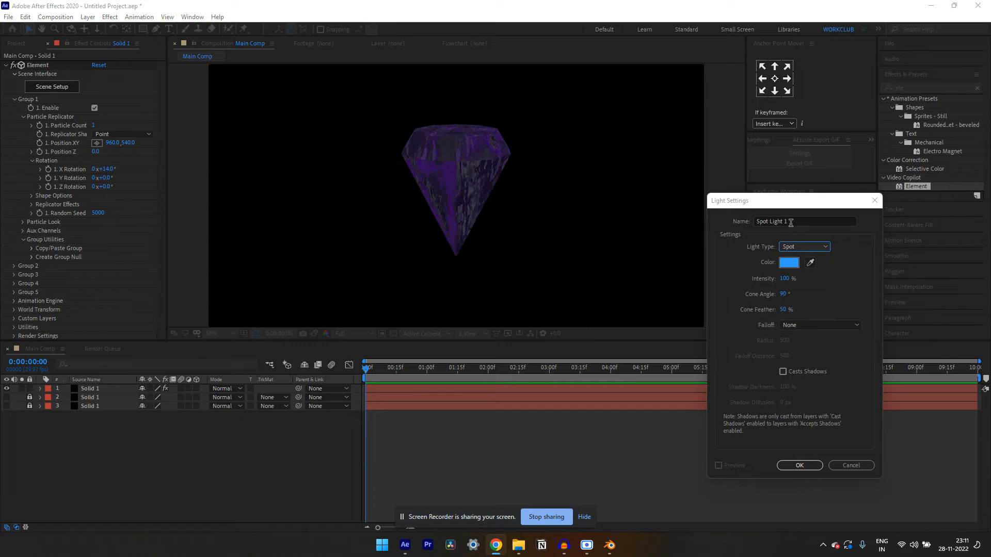
click(790, 263)
drag(737, 314, 728, 312)
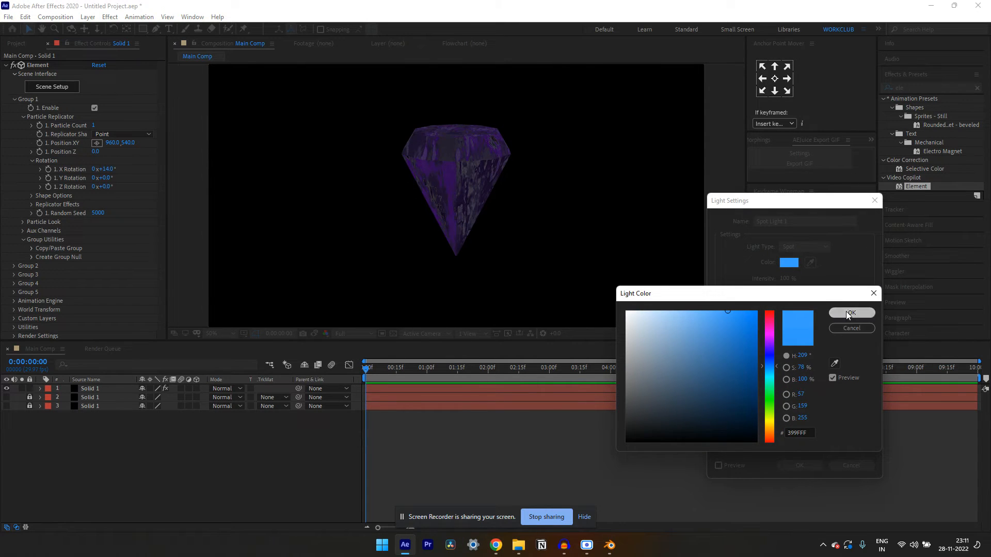
click(852, 312)
click(805, 465)
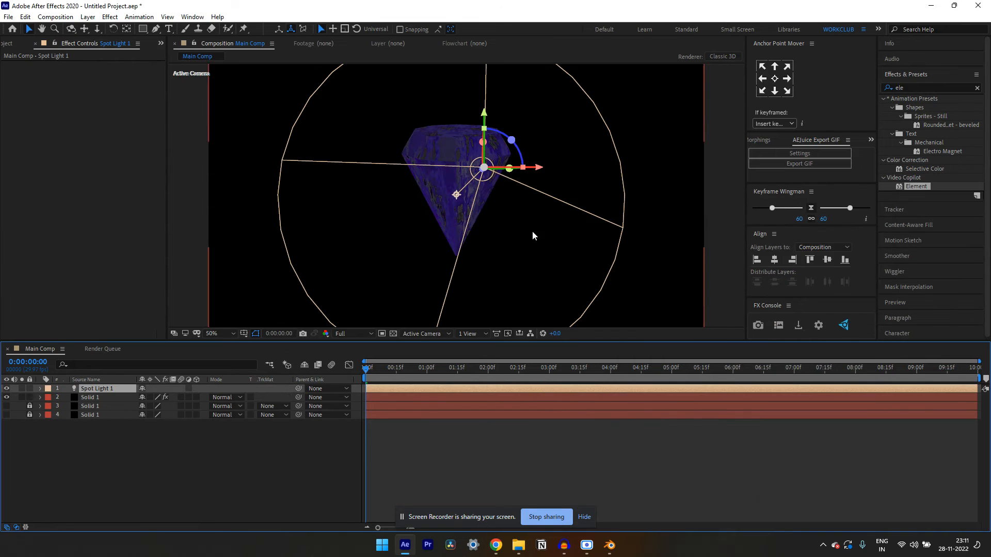
Move the spot light past the right edge of the frame and aim its point of interest near the diamond's bottom tip
drag(488, 169, 675, 181)
click(645, 196)
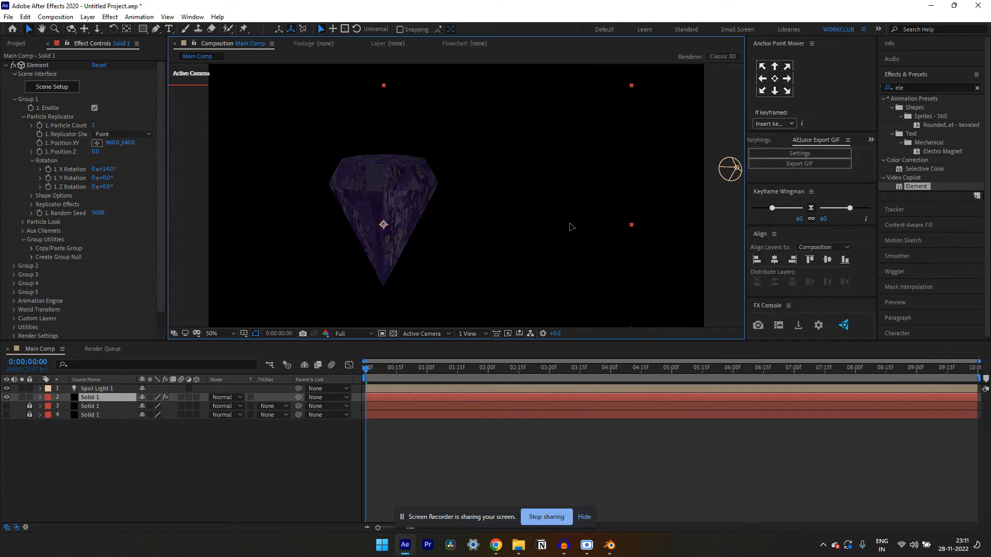
click(730, 167)
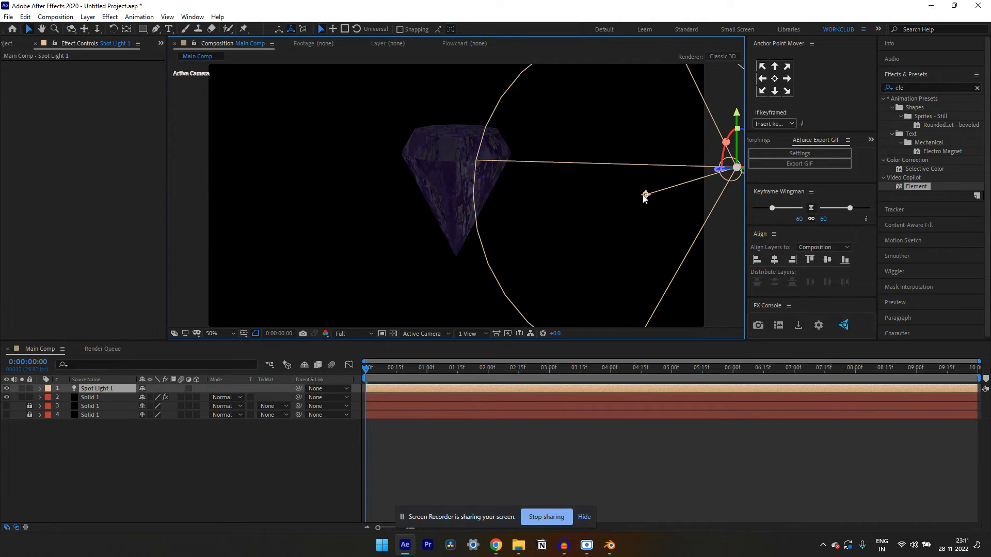
drag(646, 199, 458, 246)
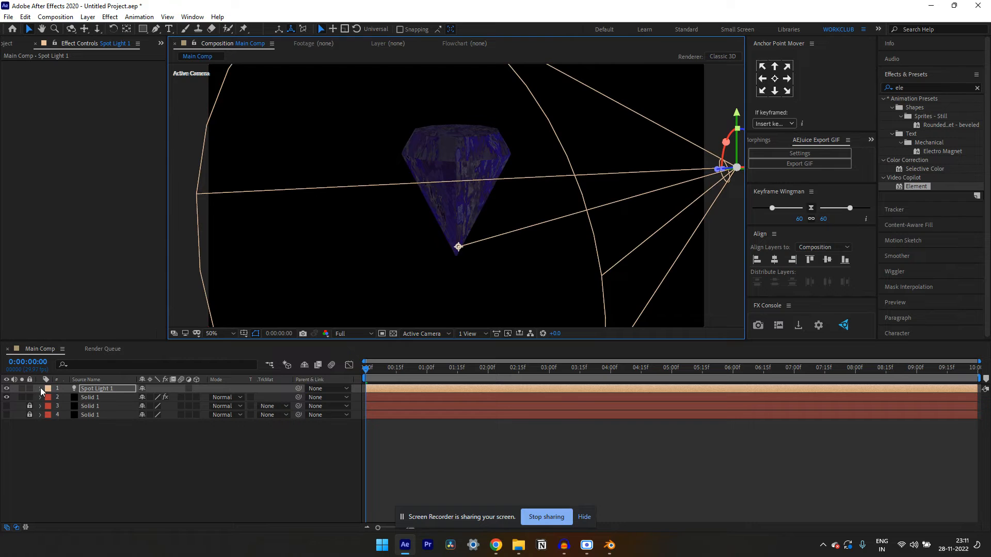
Try to move the spot light's point of interest below the diamond and undo the moves
drag(453, 256, 454, 290)
key(ctrl+z)
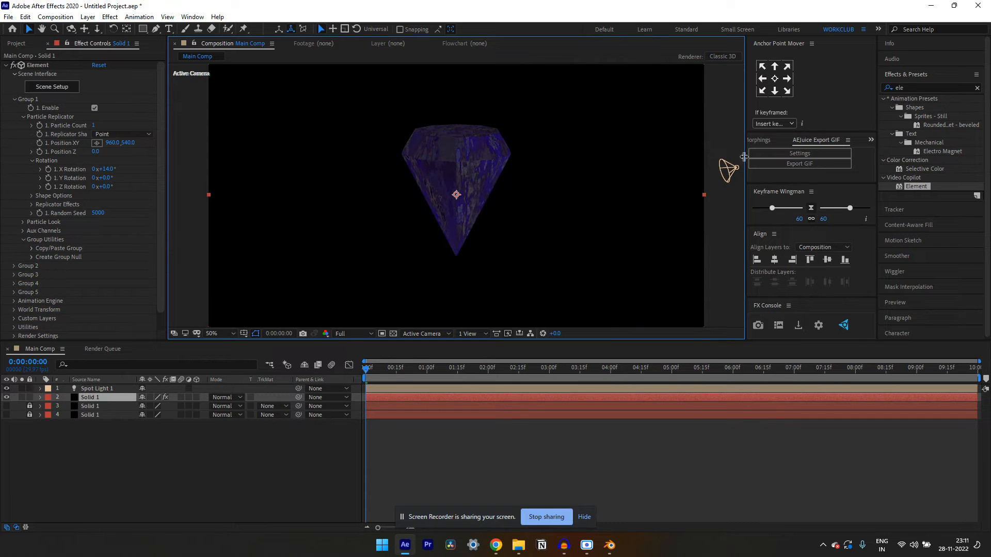
click(737, 166)
drag(458, 247, 463, 363)
key(ctrl+z)
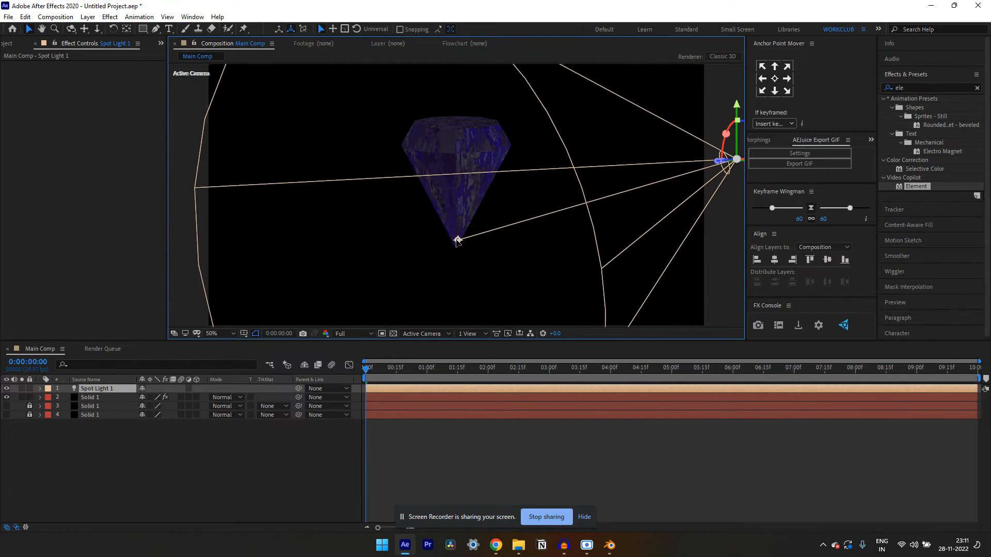
Set the spot light's Cone Feather to 69% and its Cone Angle to 36° in the light options
click(41, 389)
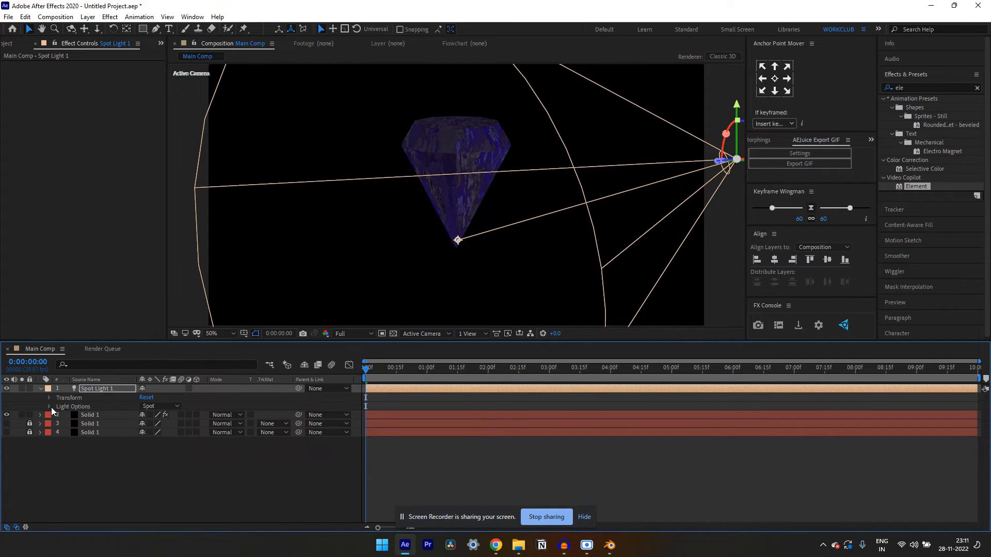
click(50, 407)
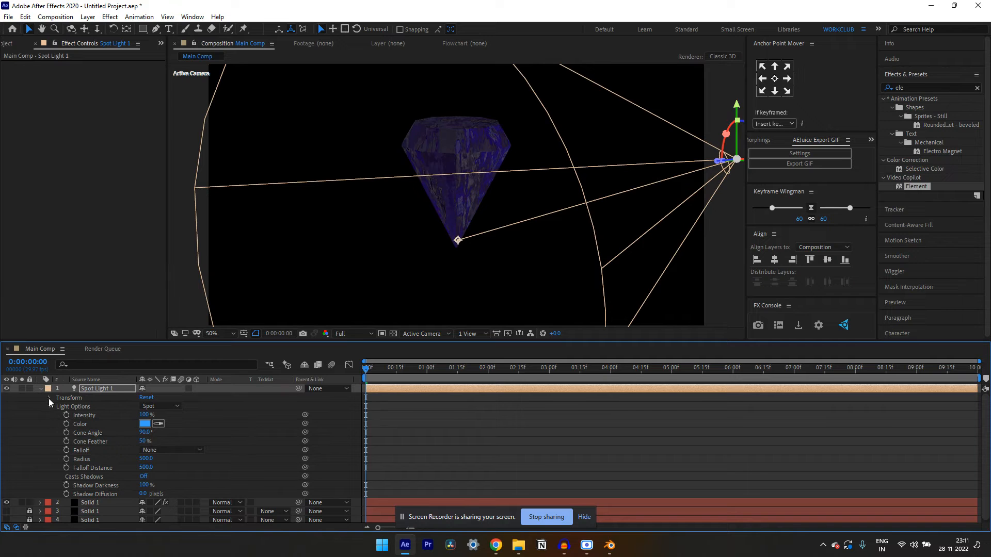
click(144, 441)
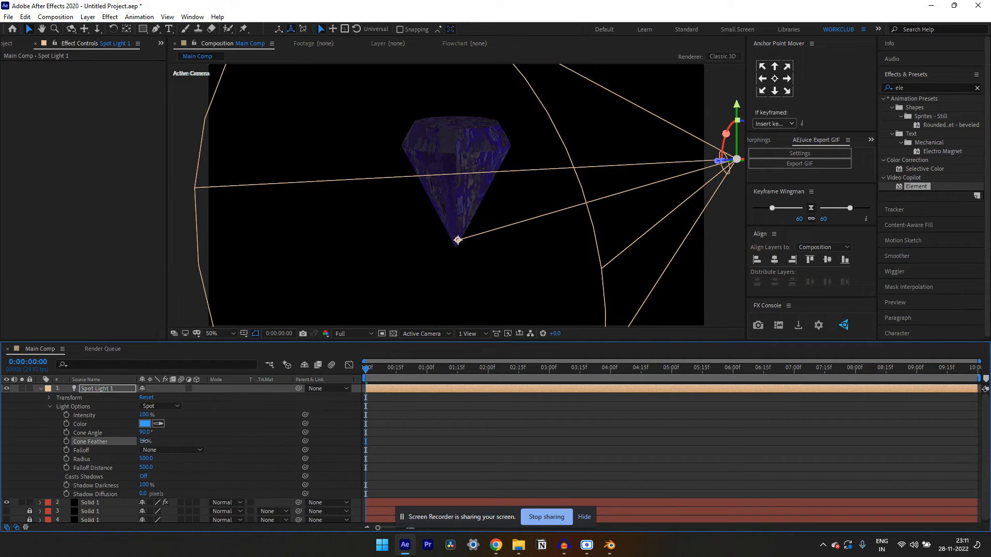
drag(175, 438, 124, 432)
Change the spot light's color to a slightly lighter blue
click(145, 423)
click(695, 311)
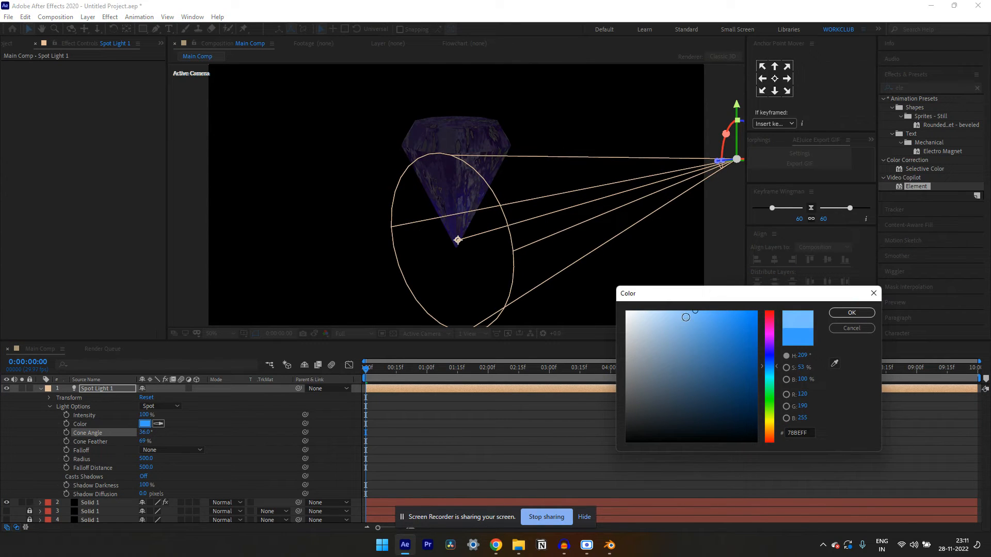
click(714, 312)
click(852, 314)
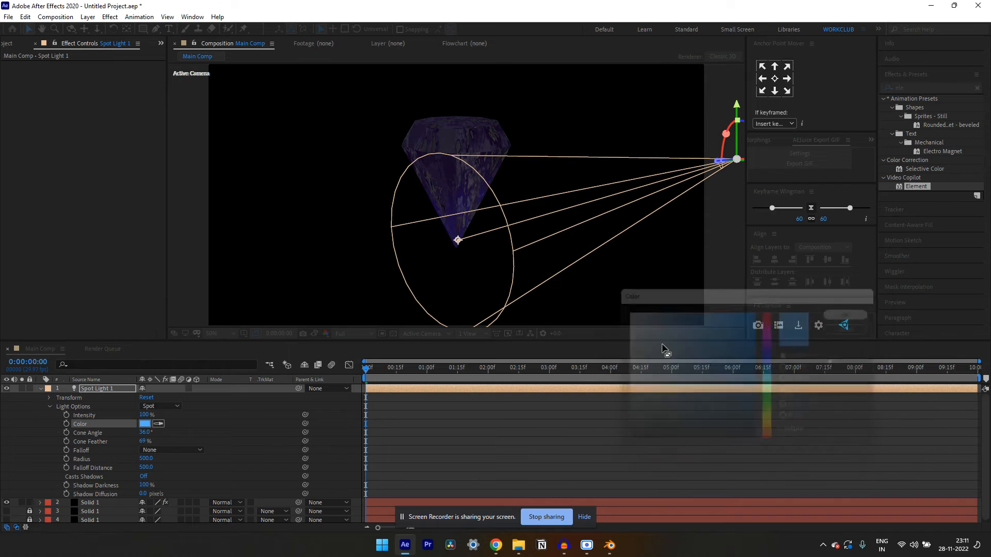
Raise the spot light's intensity to 550%, collapse its properties and keep the light layer selected
drag(143, 415, 163, 416)
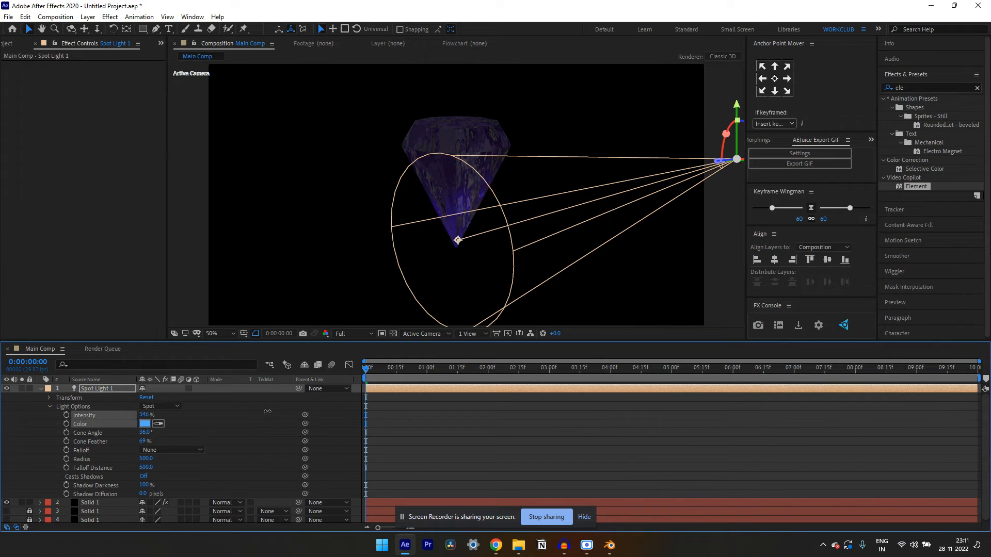
drag(267, 412, 268, 411)
click(145, 416)
text(450)
click(200, 422)
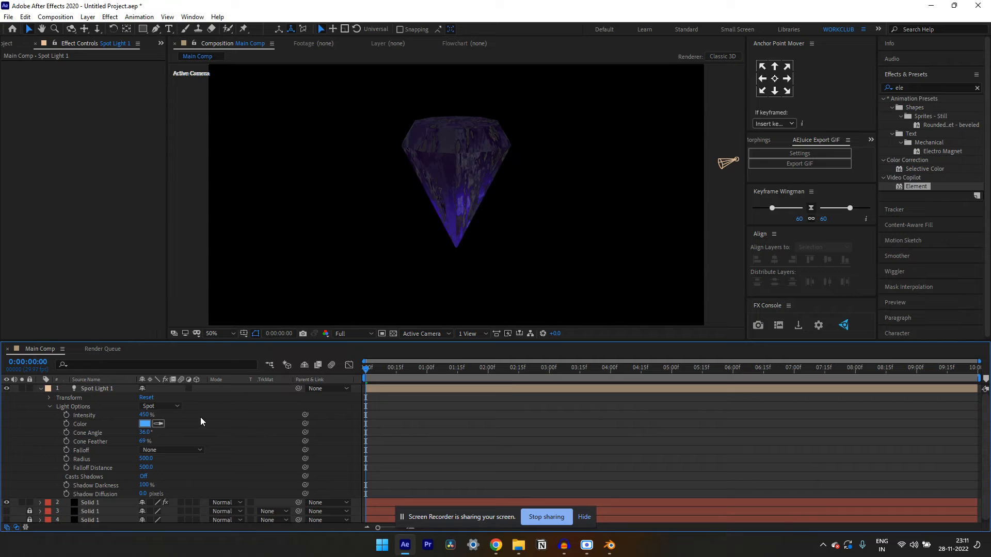
click(144, 415)
text(550)
click(204, 416)
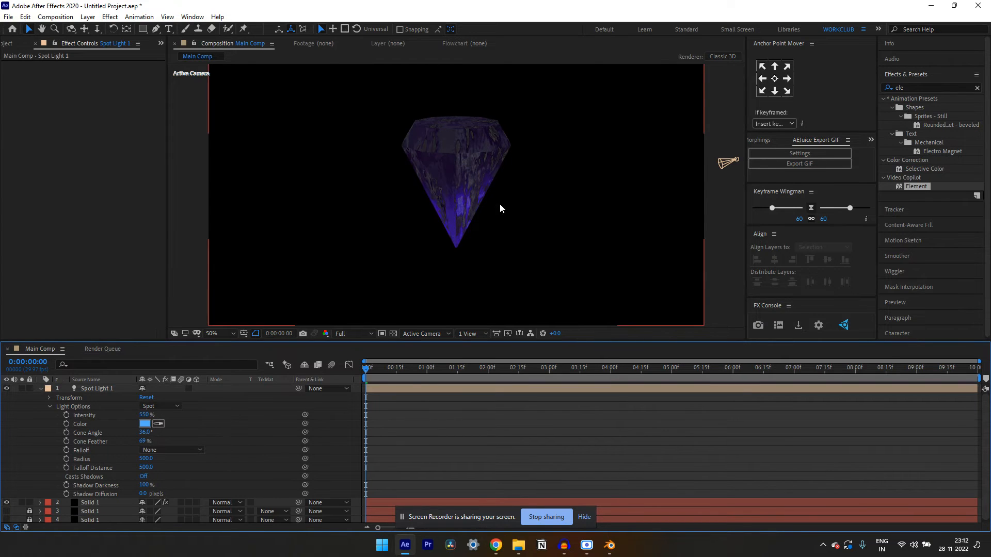
click(41, 389)
click(117, 390)
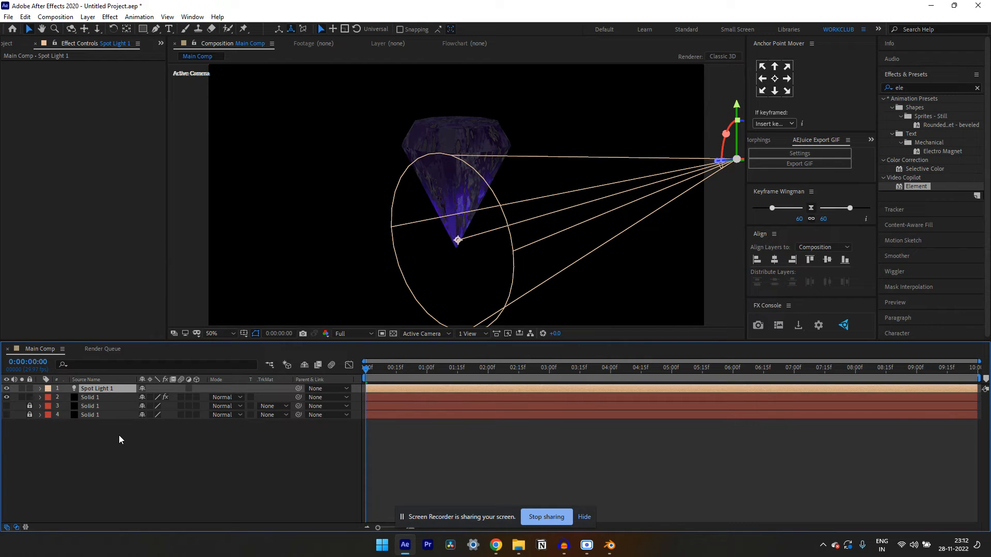
Duplicate the spot light, place the copy to the upper left of the diamond and aim it at the diamond's upper-left edge
key(ctrl+d)
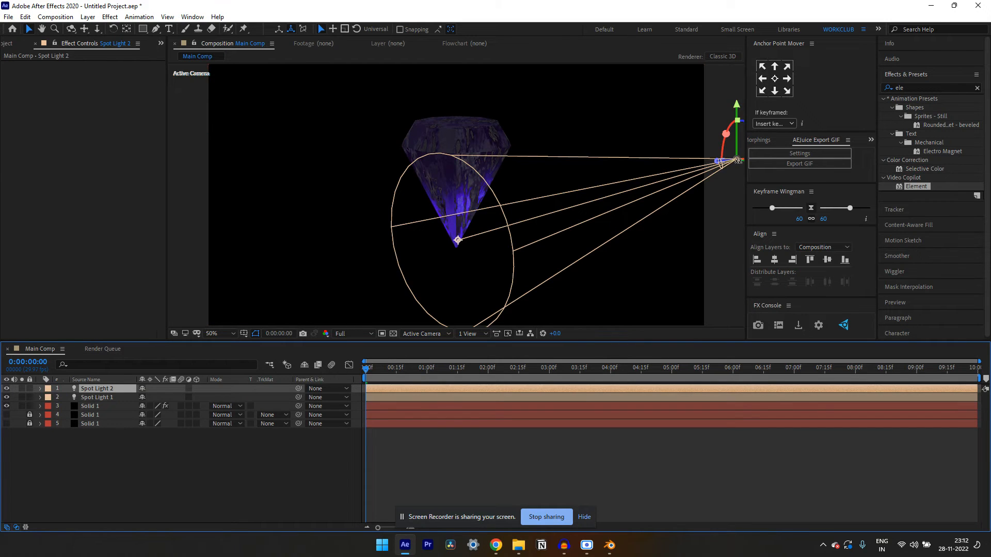
drag(722, 161, 270, 75)
scroll(331, 157, down, 2)
drag(283, 193, 436, 176)
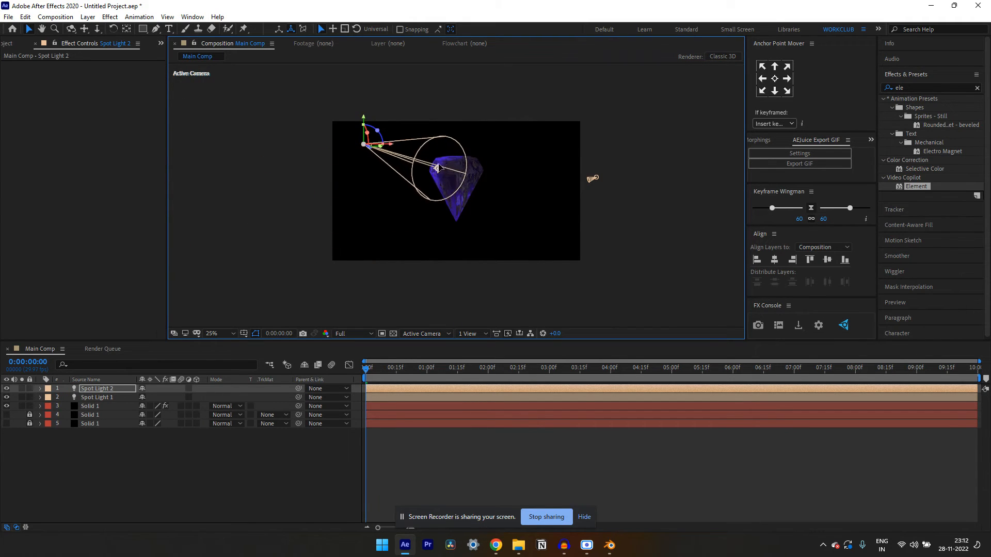
scroll(437, 138, up, 2)
mouse_move(427, 137)
mouse_down()
mouse_move(416, 143)
mouse_move(425, 140)
mouse_up()
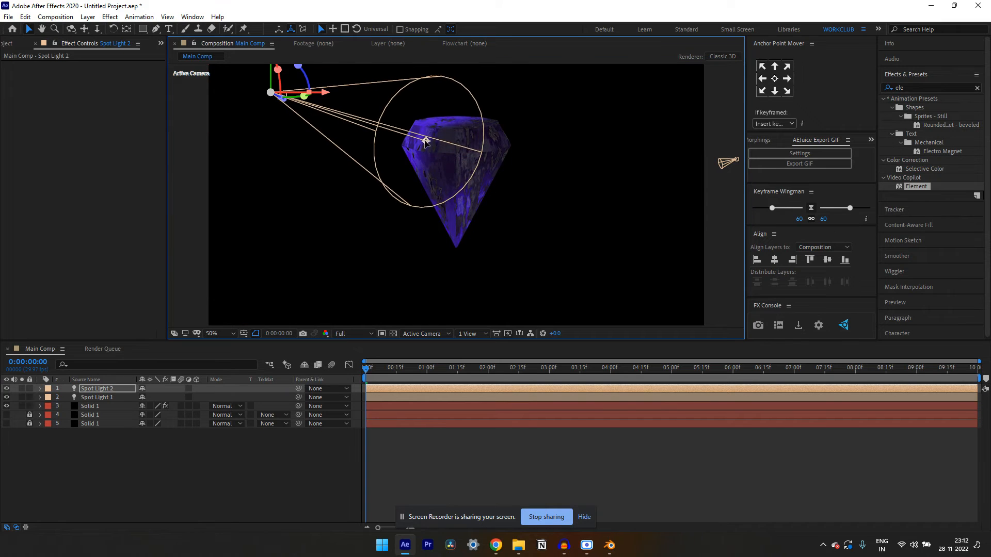
Expand the second spot light's light options and change its color to bright red
click(39, 389)
click(40, 390)
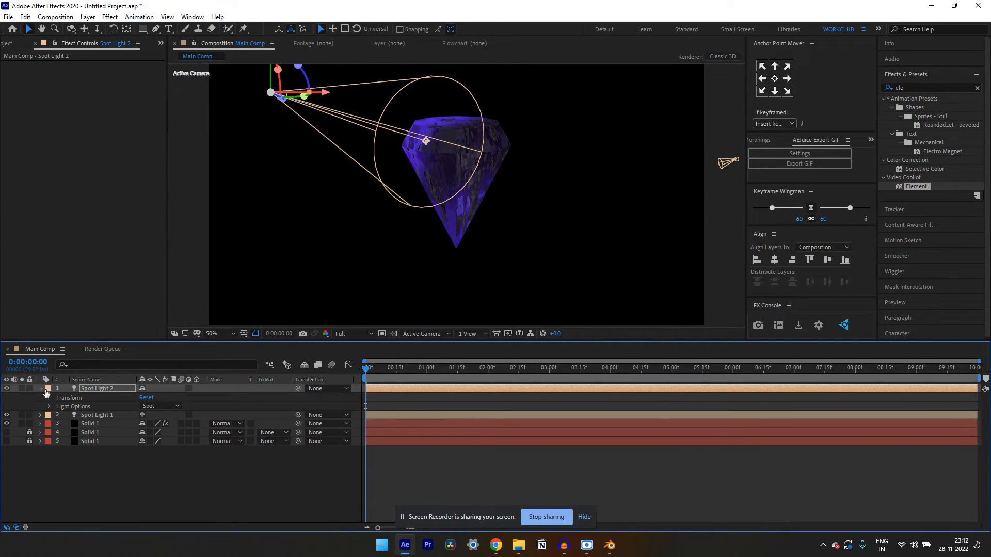
click(48, 406)
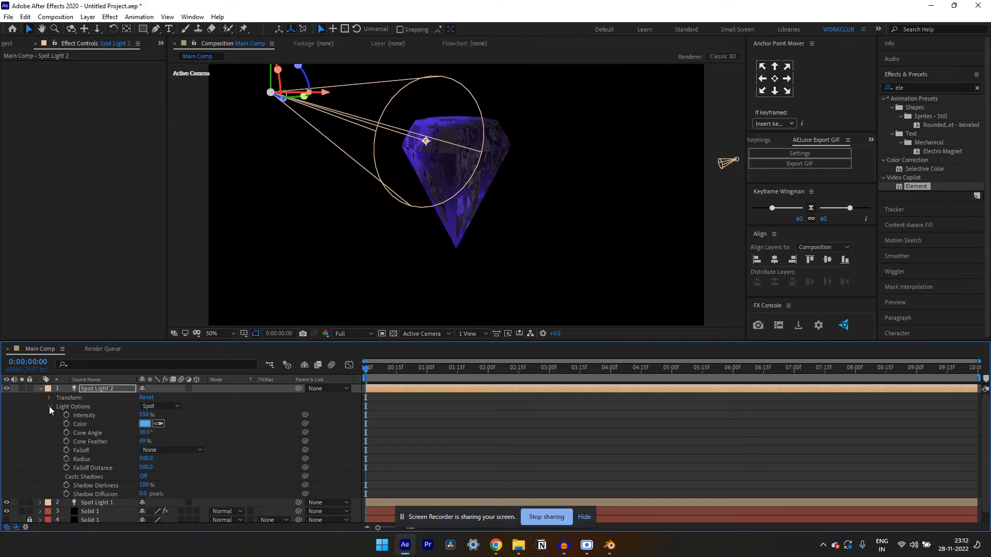
click(50, 398)
click(49, 398)
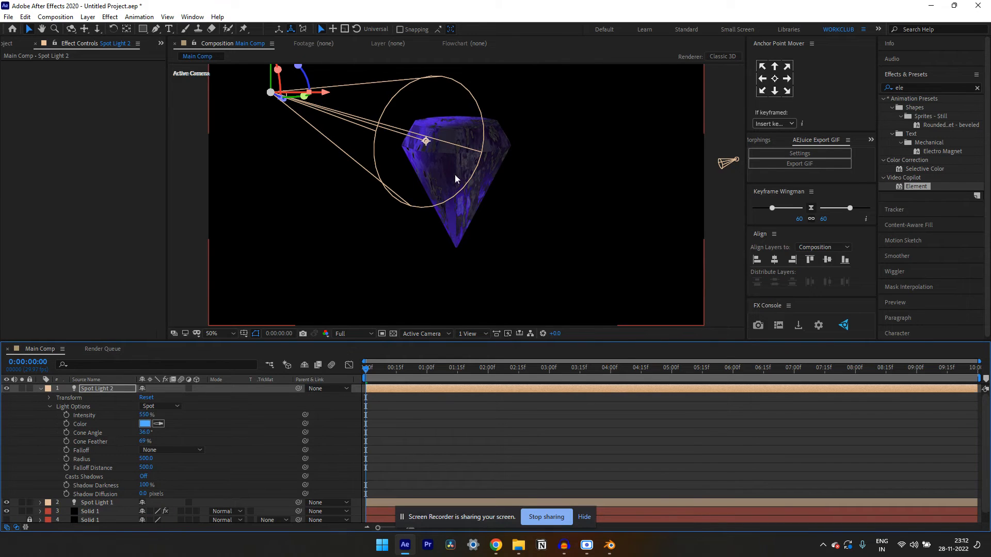
click(145, 424)
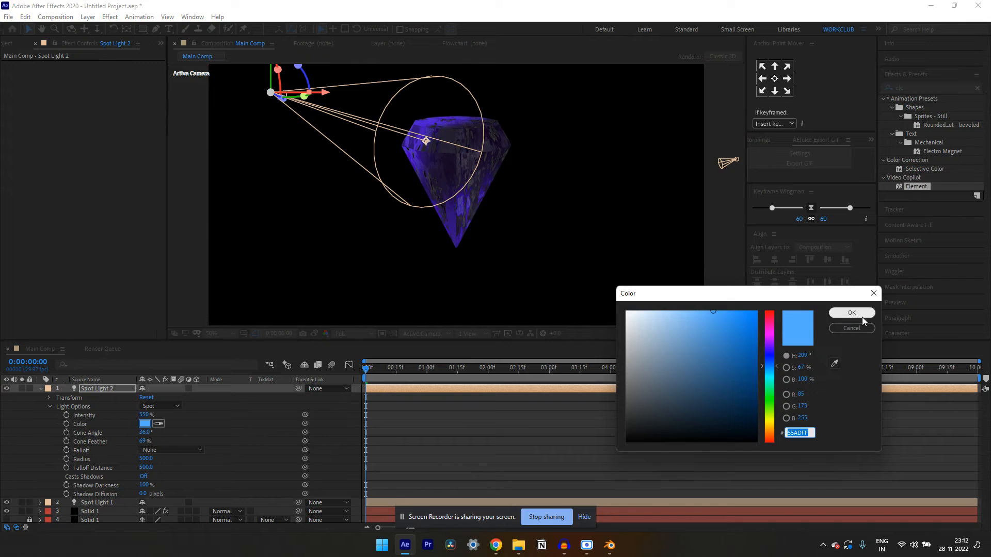
click(770, 314)
drag(730, 318, 757, 311)
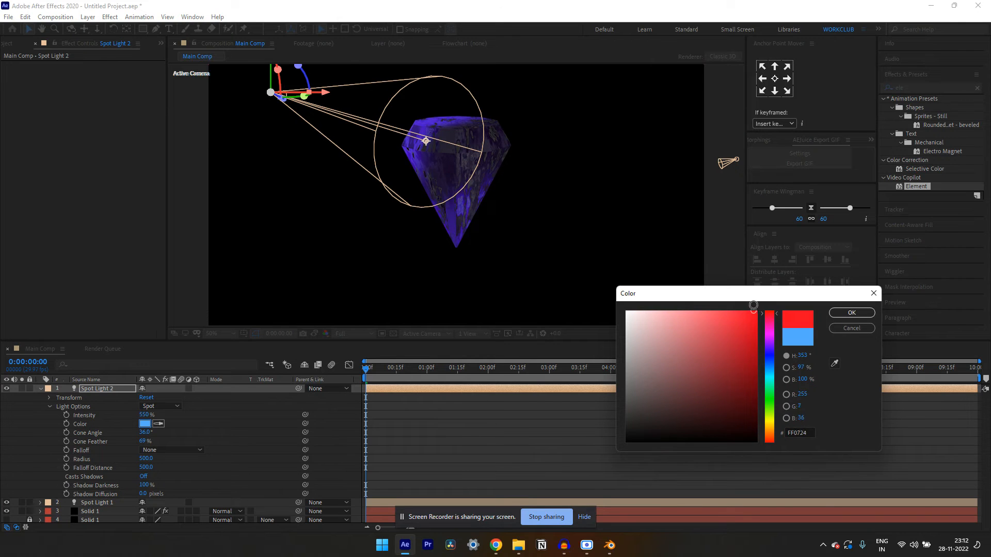
click(857, 313)
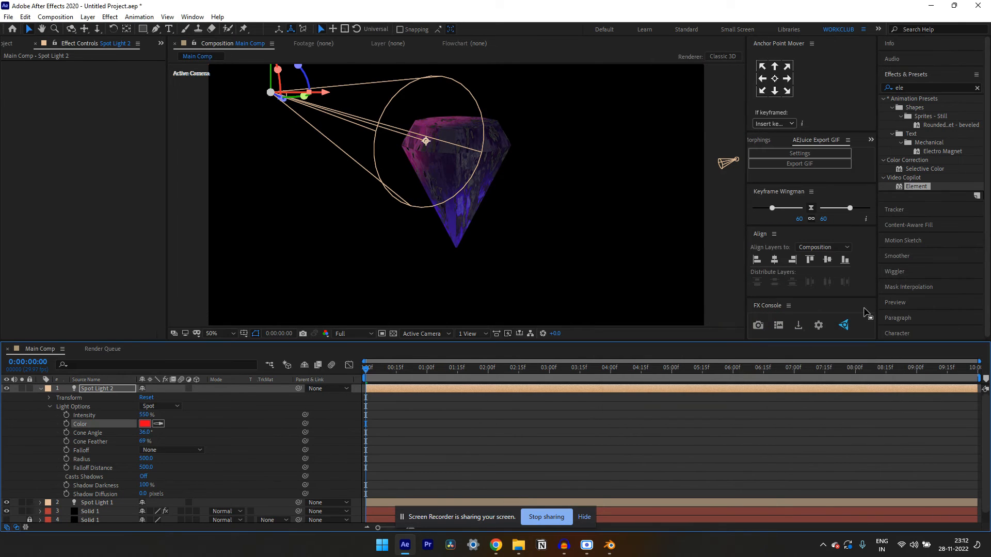
Set the second spot light's intensity to 420%
drag(143, 417, 186, 415)
click(146, 415)
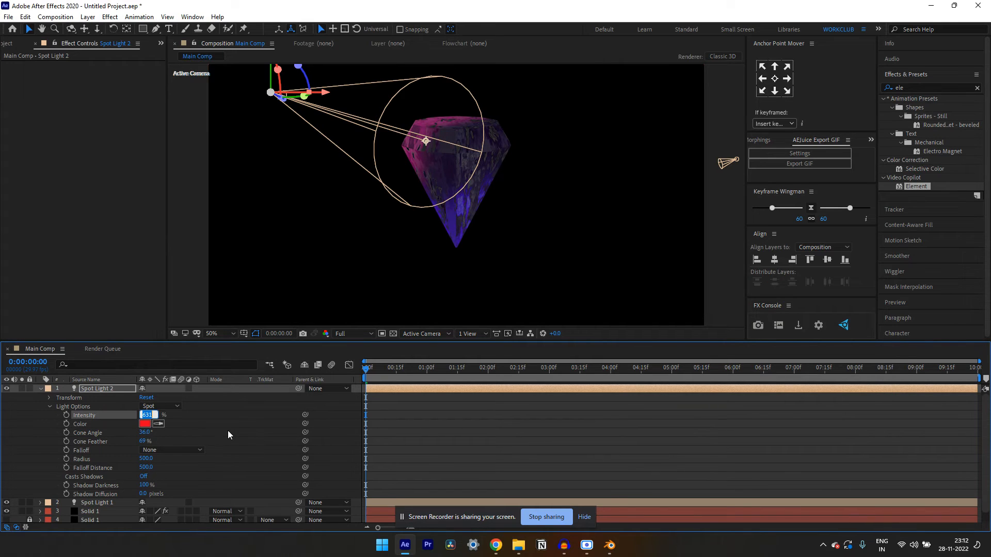
text(420)
click(232, 430)
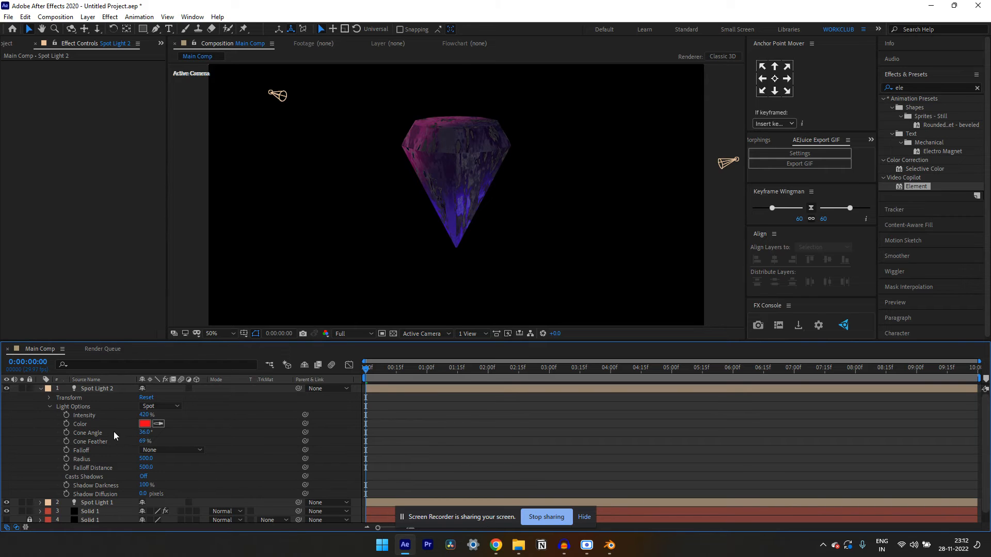
Set the second spot light's Cone Angle to 27° and its Cone Feather to 80%
click(140, 433)
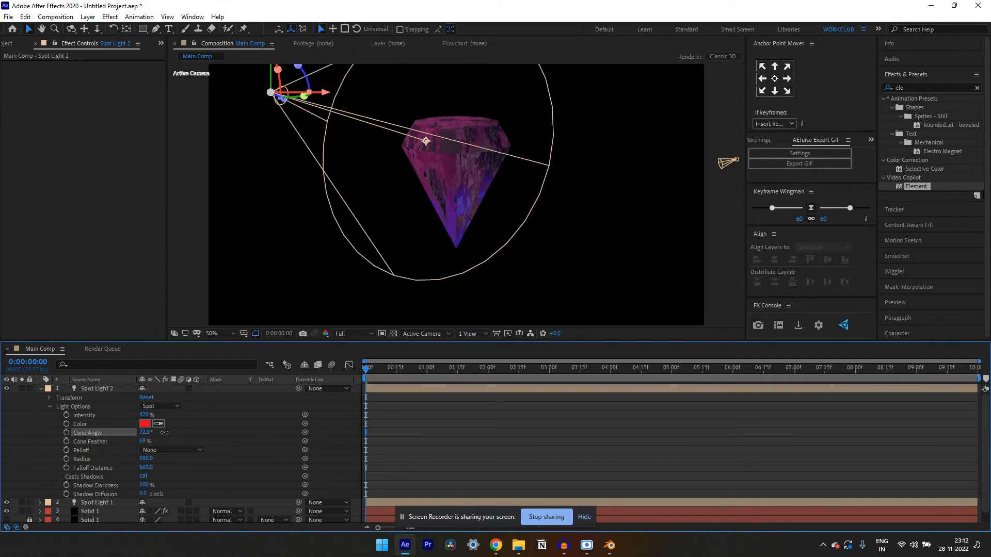
drag(141, 433, 138, 432)
click(143, 442)
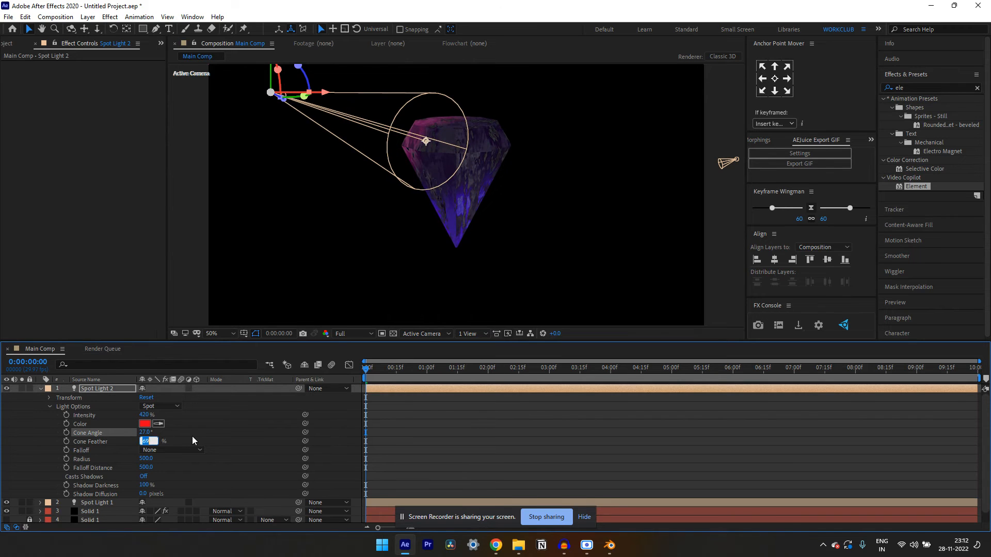
text(80)
click(174, 437)
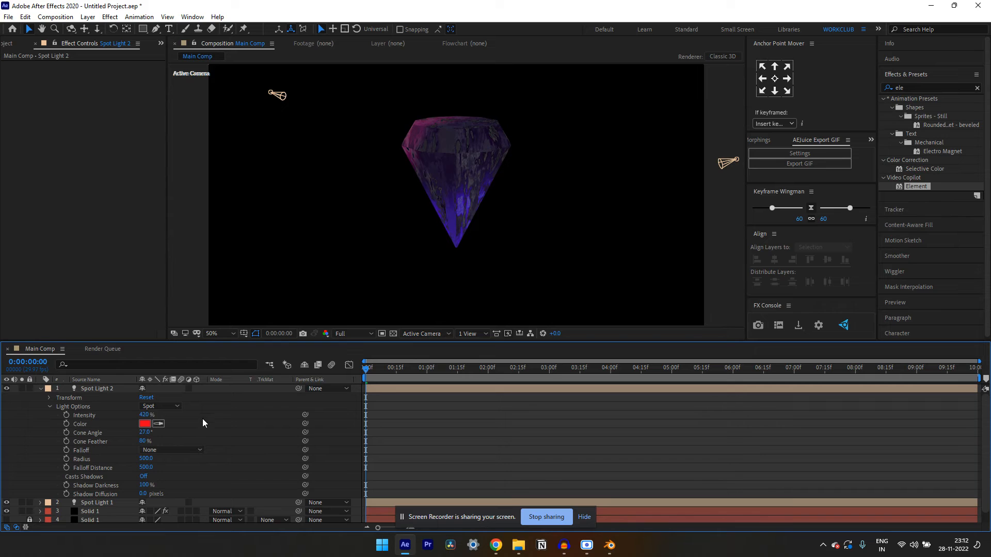
Change the second spot light's color to pure red FF0000, then collapse its properties and deselect the layer
click(146, 425)
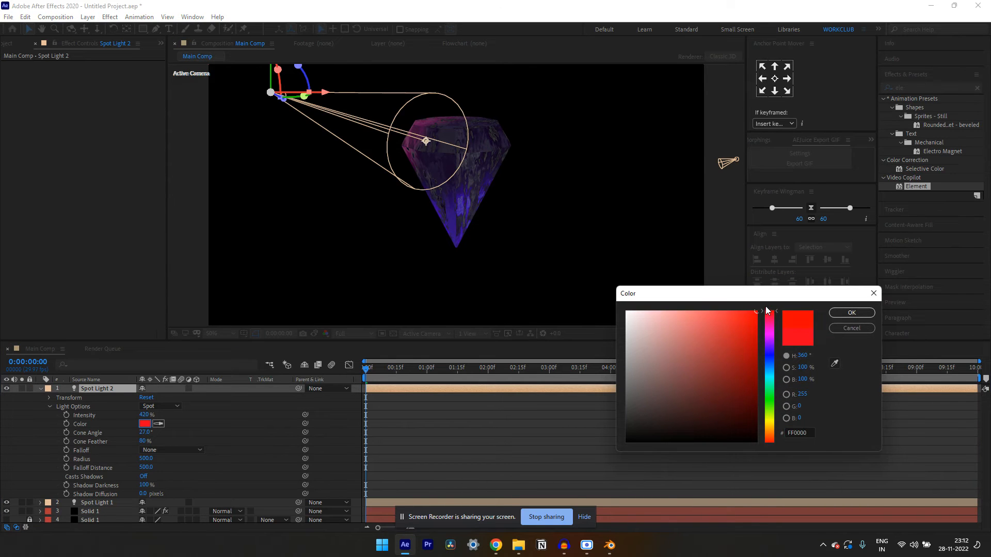
click(852, 313)
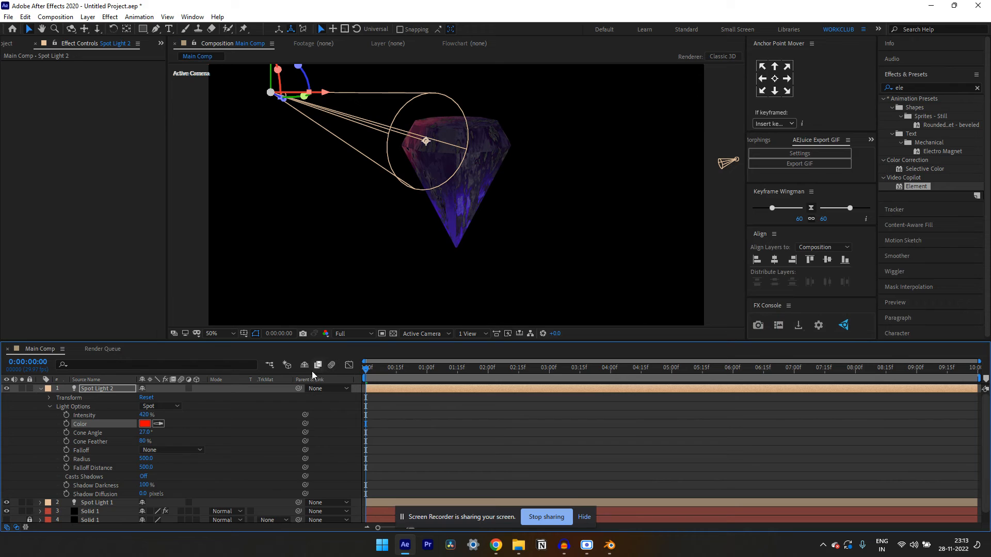
click(40, 389)
click(141, 476)
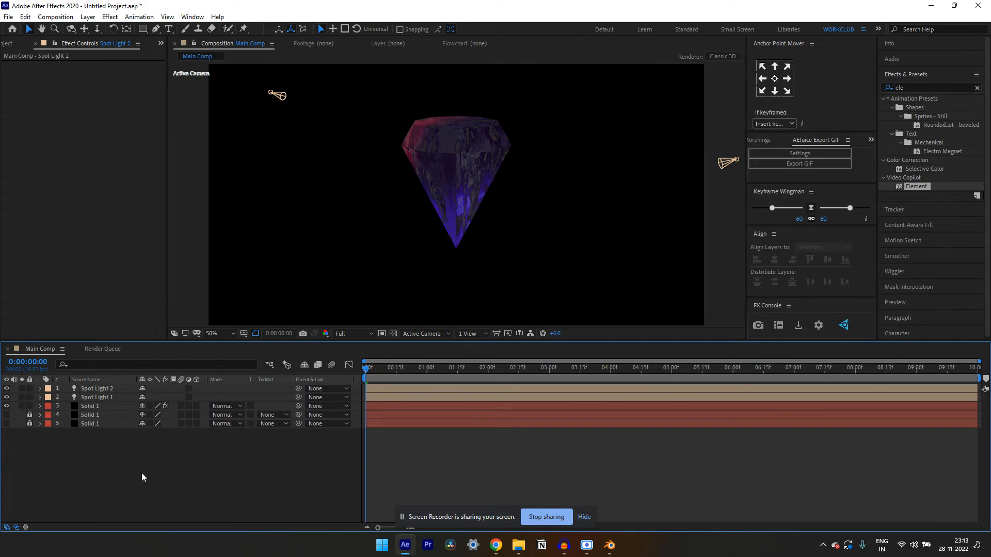
Unlock and show the two lowest solid layers, then apply 4-Color Gradient to the upper one
click(30, 414)
click(6, 415)
click(6, 423)
click(91, 415)
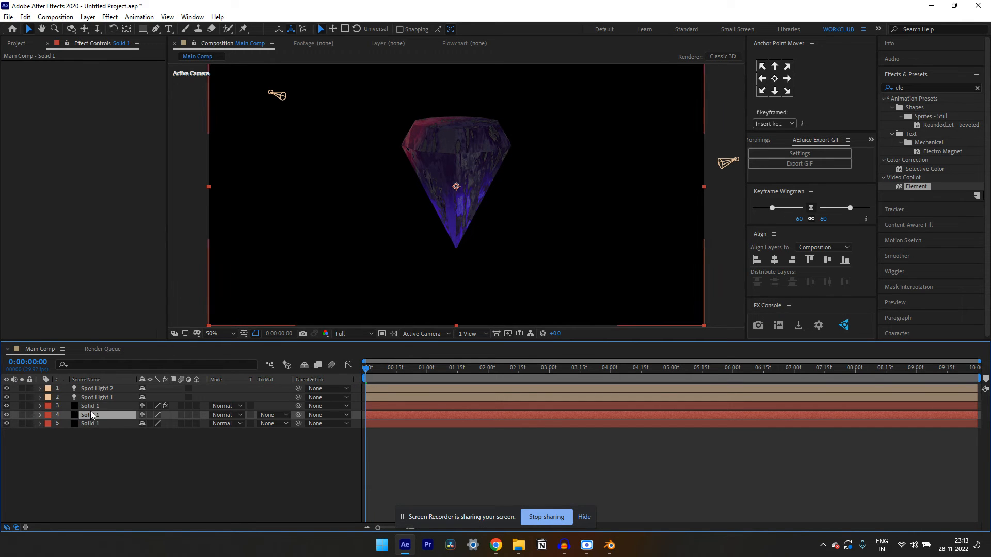
key(ctrl+space)
text(4)
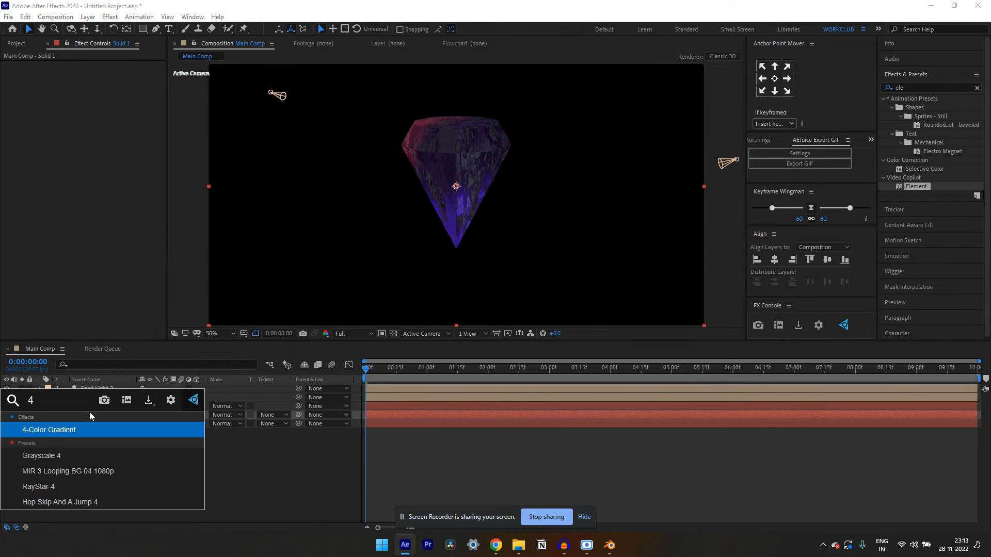
key(Return)
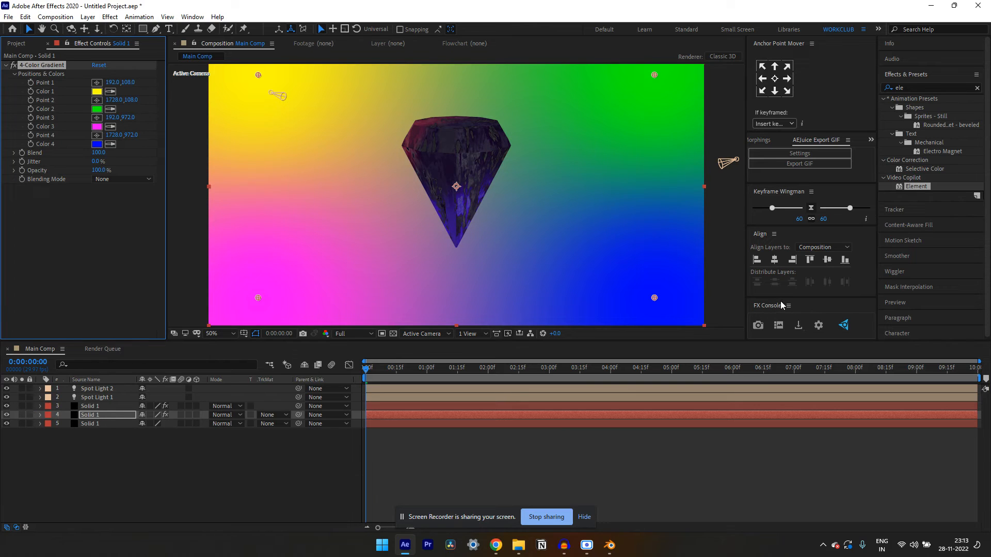
Clear the effects search and reselect the gradient solid layer
click(896, 89)
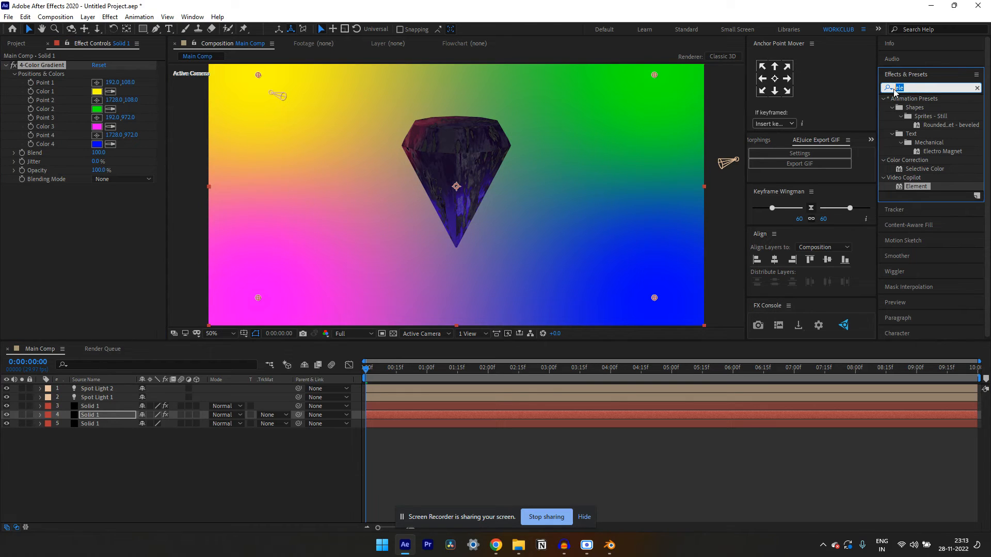
key(BackSpace)
click(106, 489)
click(110, 416)
key(Return)
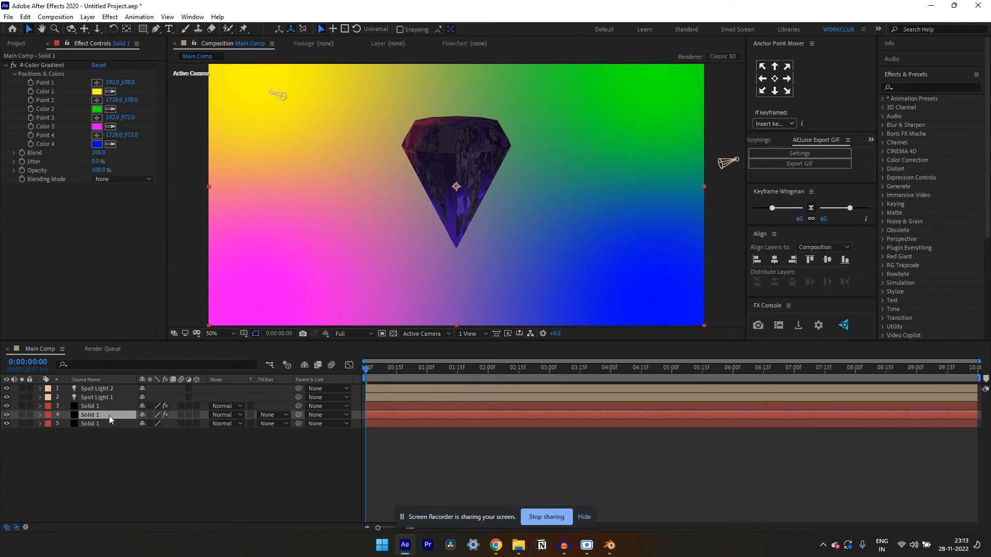
Set the gradient's Color 1 to dark navy 00001E and copy its hex code
click(97, 91)
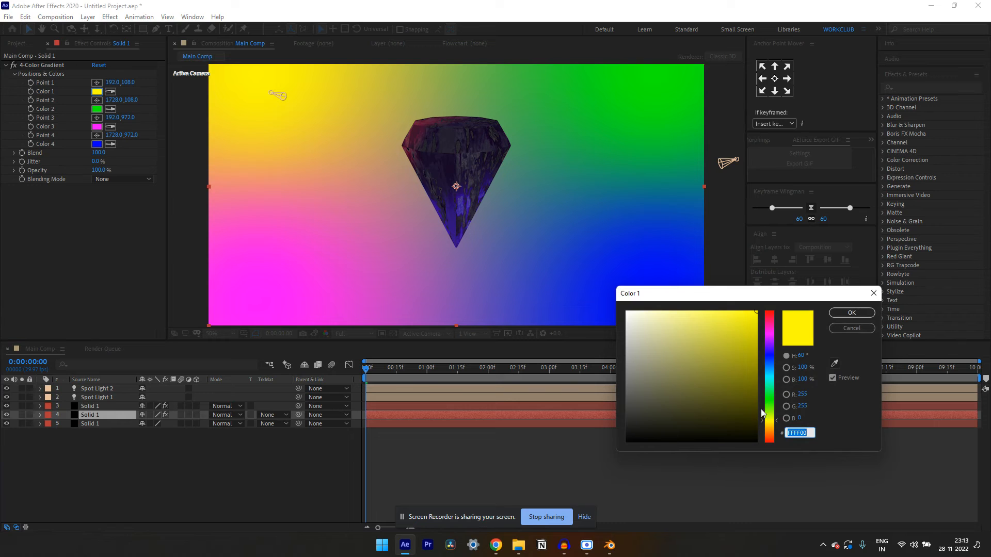
click(769, 356)
drag(743, 380, 768, 427)
click(808, 432)
key(ctrl+c)
click(852, 312)
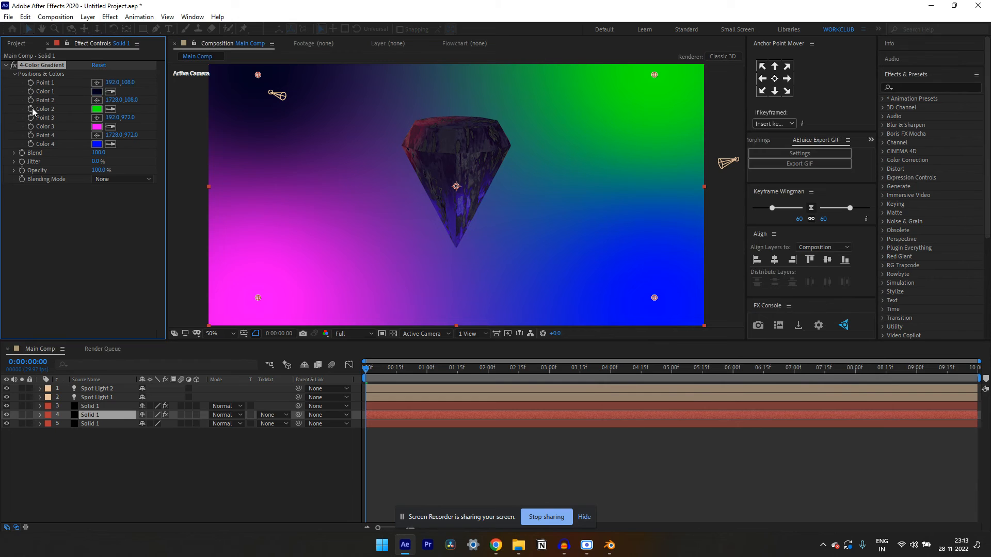
Set the gradient's Color 2 to 00001E and sample the same dark navy for Color 3
click(97, 109)
key(ctrl+v)
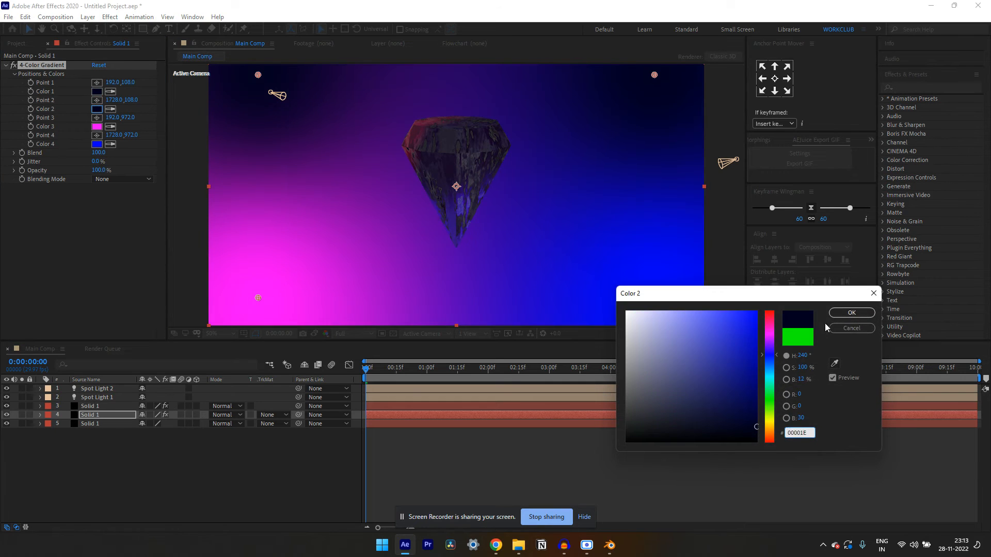
click(852, 313)
click(110, 127)
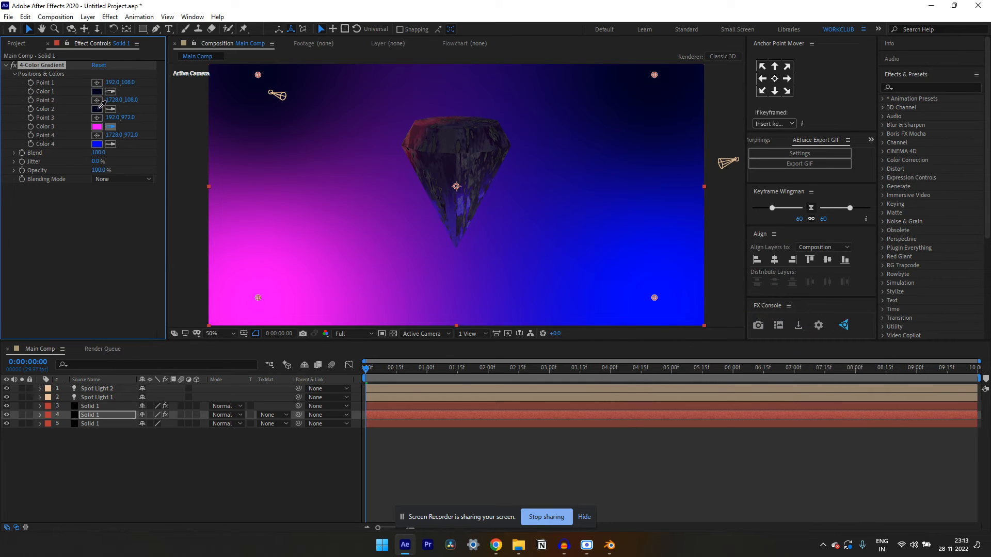
click(101, 111)
Set the gradient's Color 4 to a dark purple sampled from the diamond
click(97, 144)
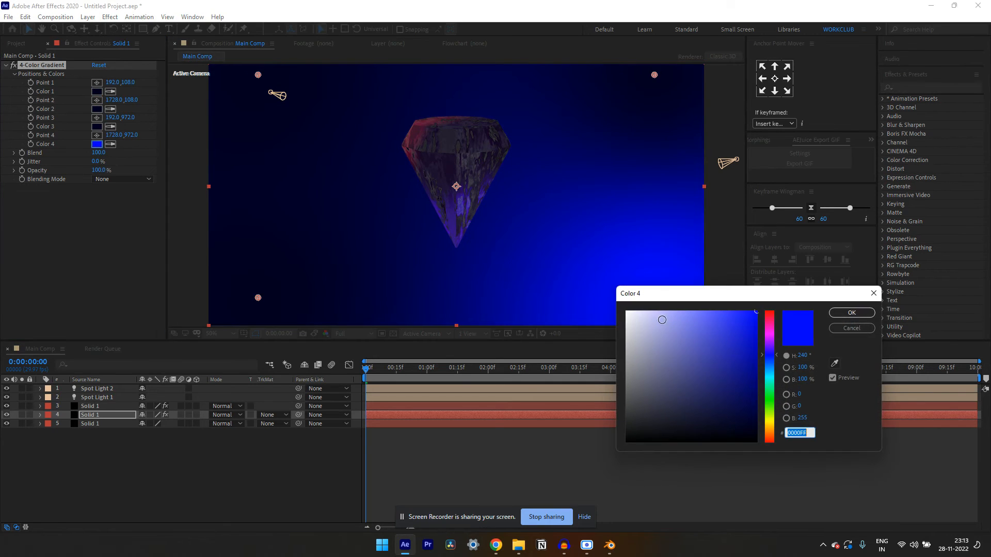
click(834, 363)
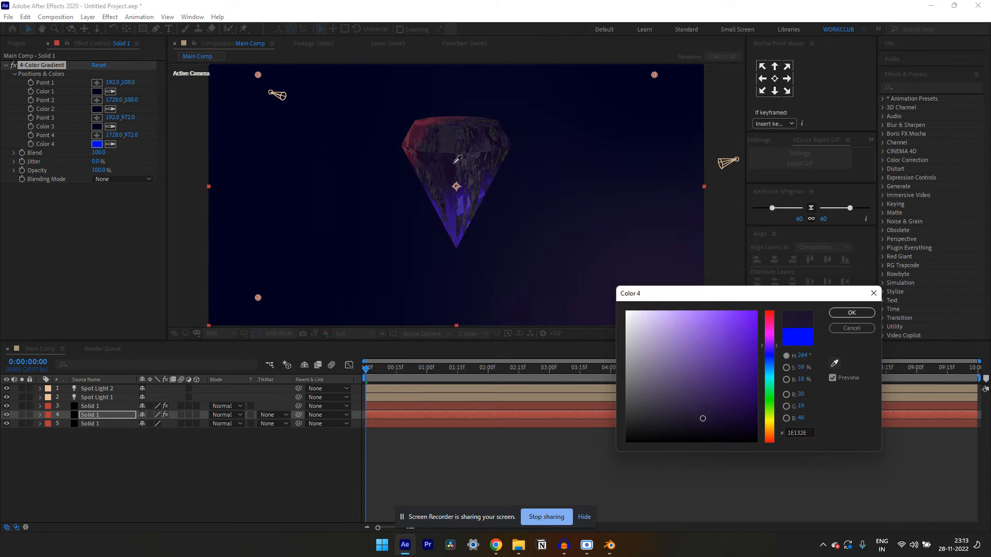
click(454, 164)
click(852, 313)
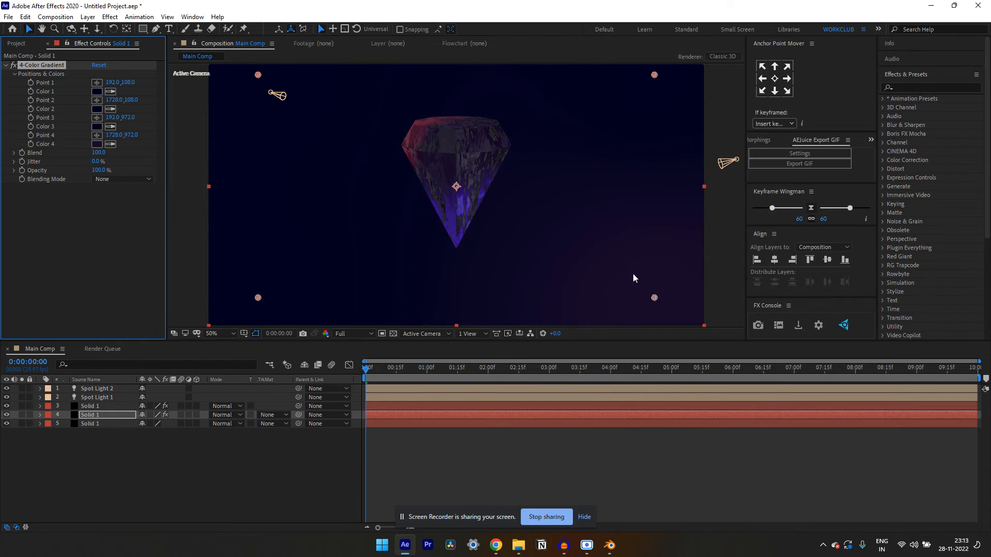
Move the gradient's Point 4 outside the frame beyond the lower-right corner, to about 2376, 1292
key(comma)
key(comma)
key(comma)
key(comma)
drag(506, 221, 542, 239)
key(period)
key(period)
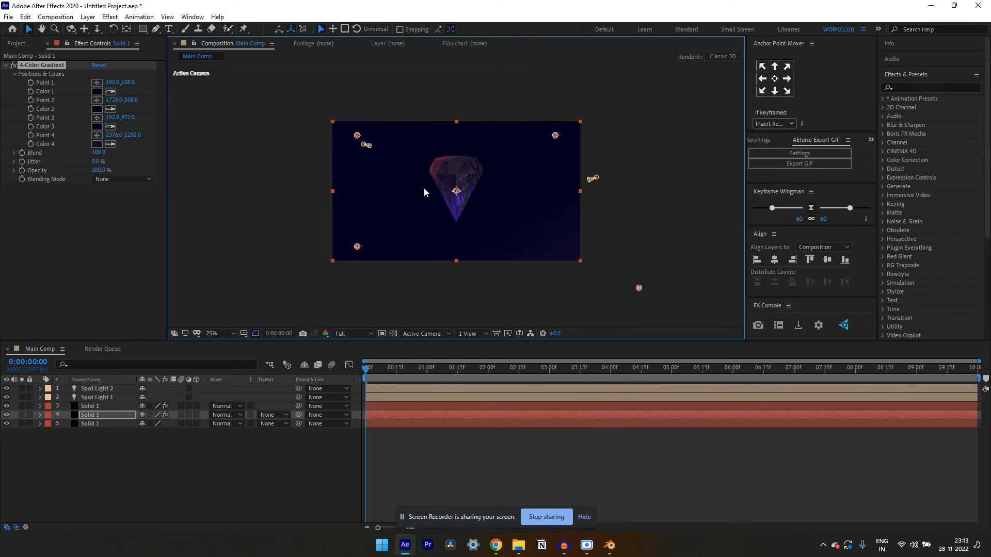
Set the gradient solid layer's opacity to 45%
click(101, 414)
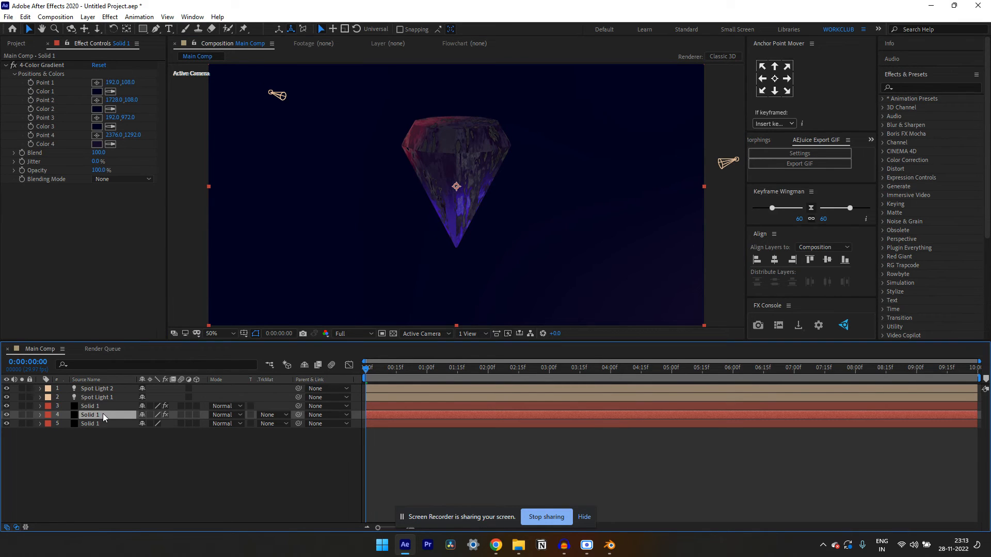
key(t)
click(144, 425)
text(45)
click(108, 500)
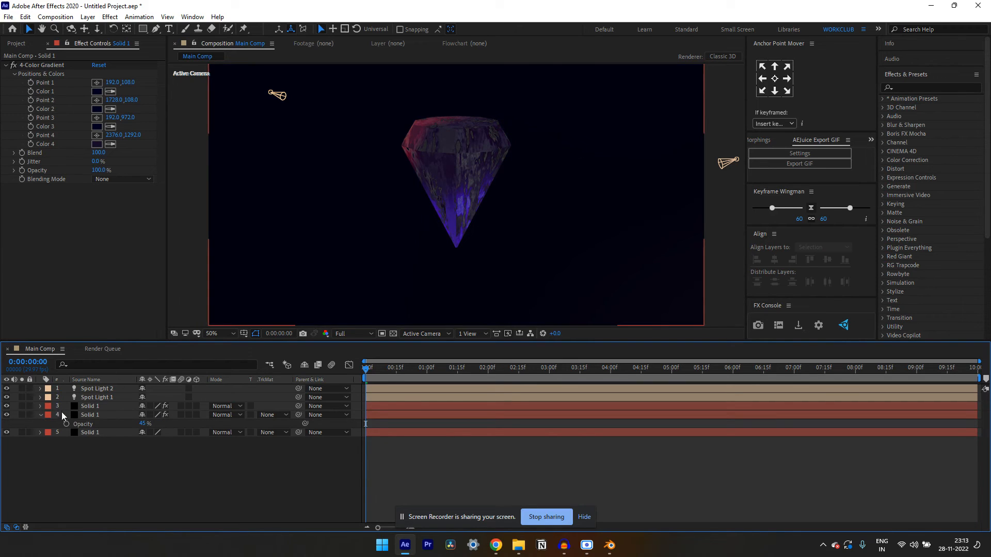
Collapse the gradient solid's properties and rename the layer as Solid 2
click(39, 415)
click(107, 415)
key(Return)
text(Solid 2)
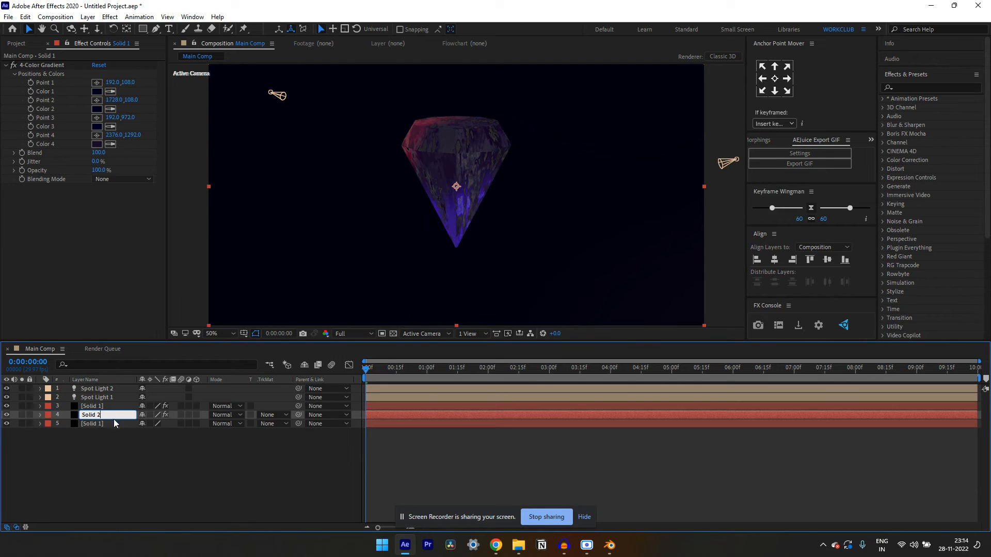
key(Return)
Rename the bottommost solid layer as Background
click(114, 424)
key(Return)
key(BackSpace)
text(3)
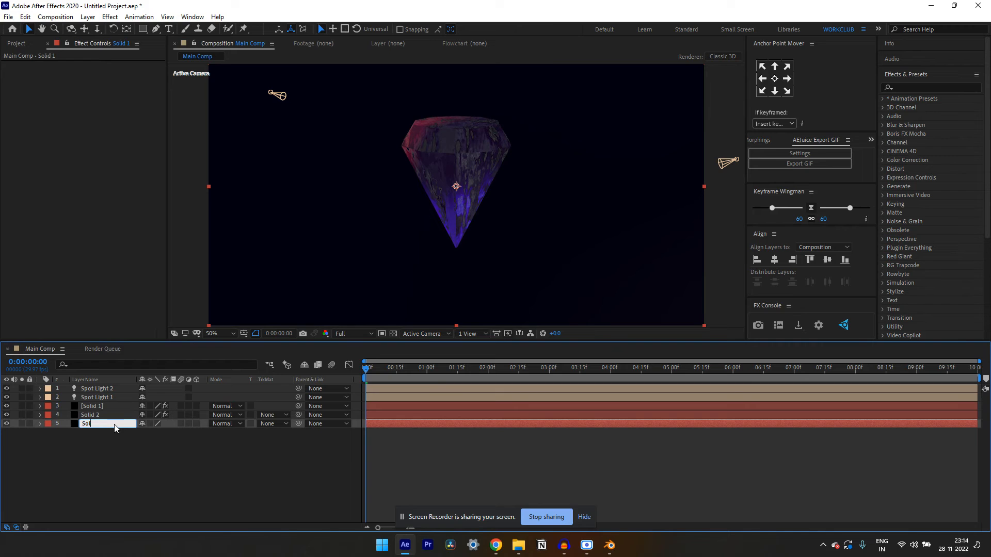
key(BackSpace)
key(BackSpace)
key(BackSpace)
key(Caps_Lock)
key(Caps_Lock)
text(Back)
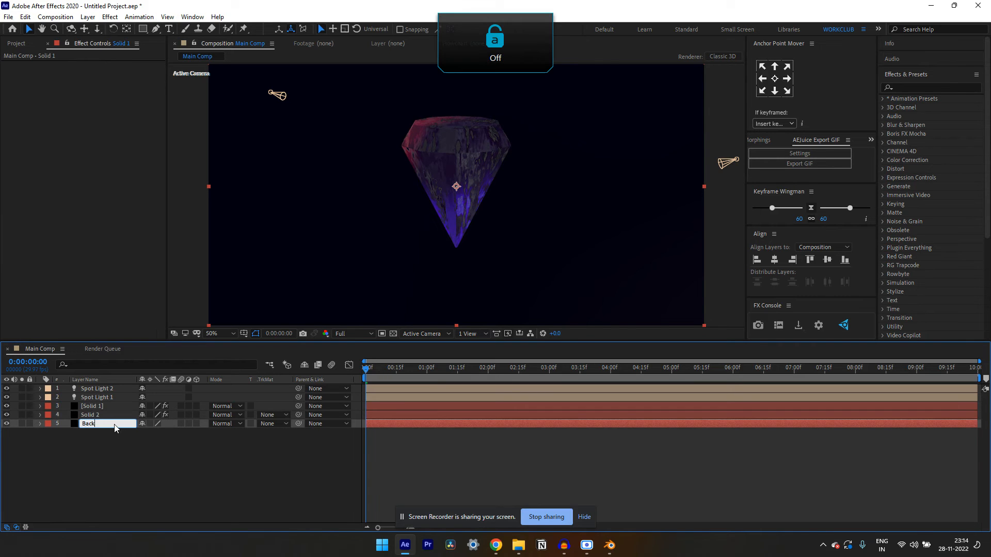
text(ground)
click(121, 445)
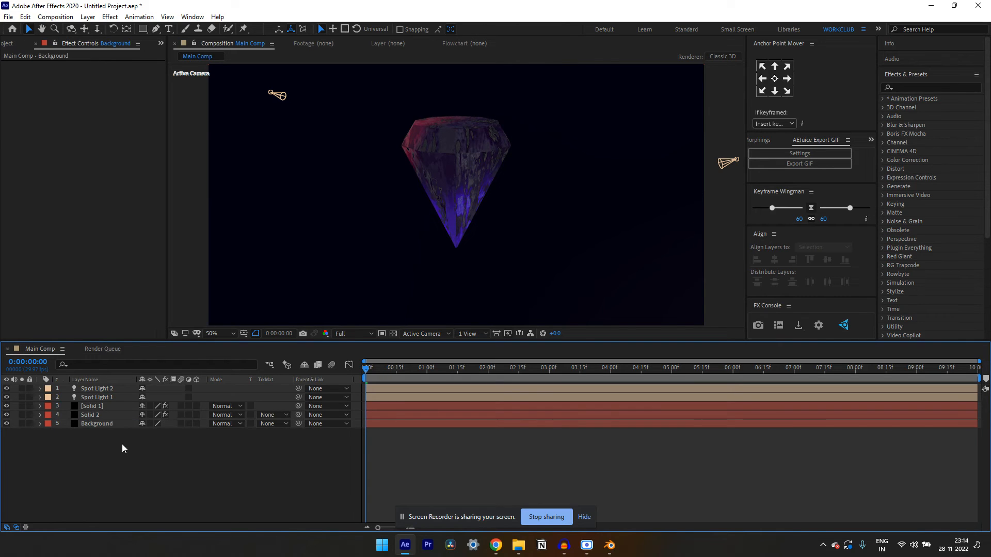
Set the Solid 2 gradient layer's opacity to 25% and collapse its properties
click(118, 416)
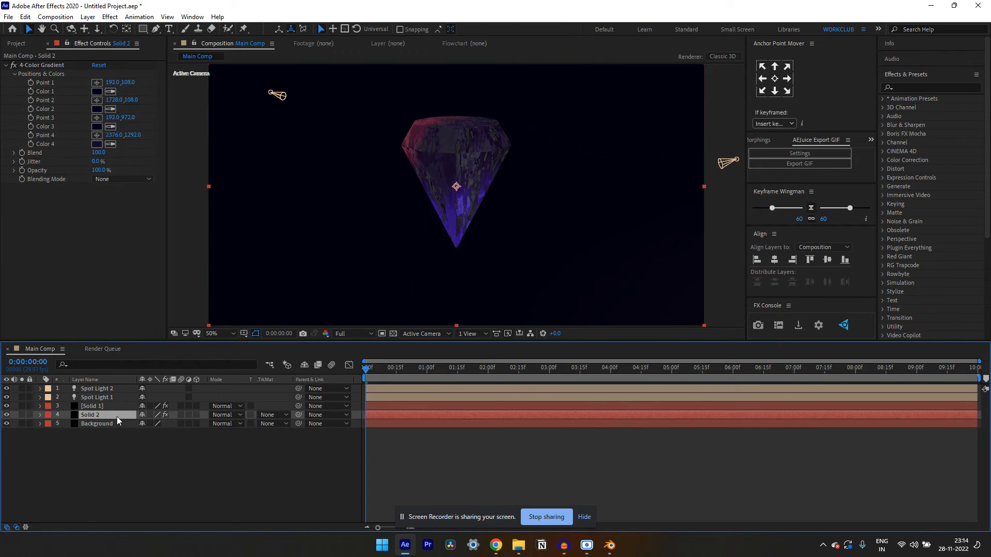
click(18, 45)
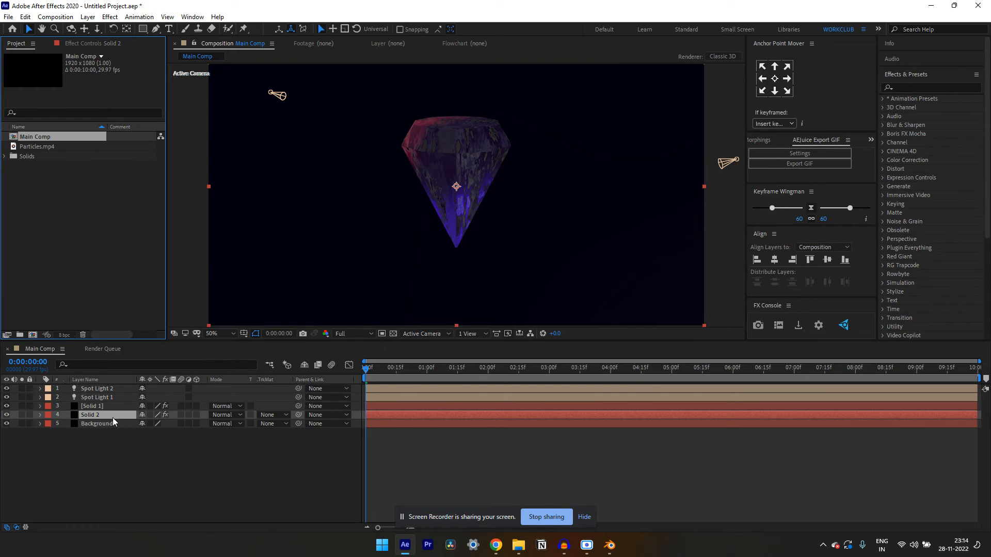
click(113, 417)
key(t)
click(146, 424)
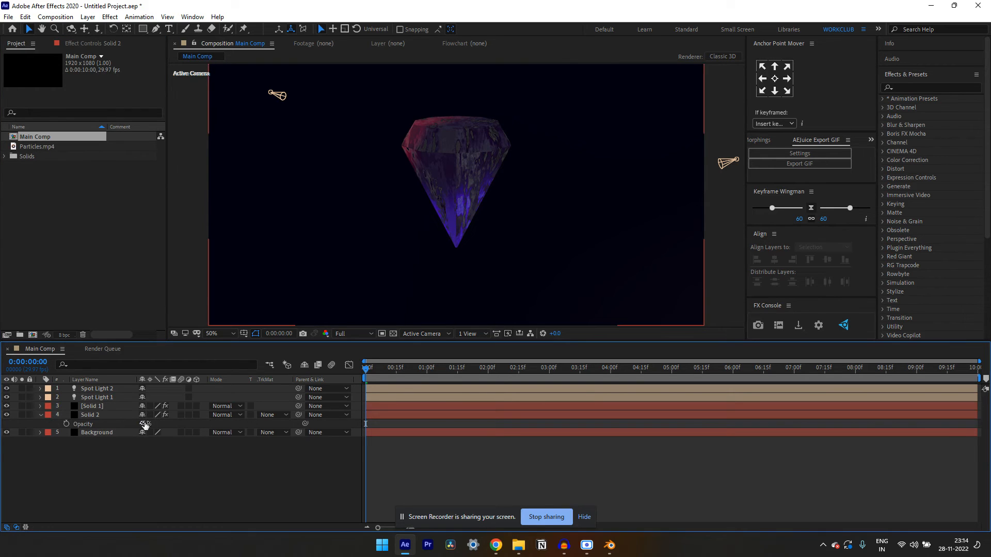
text(25)
key(Return)
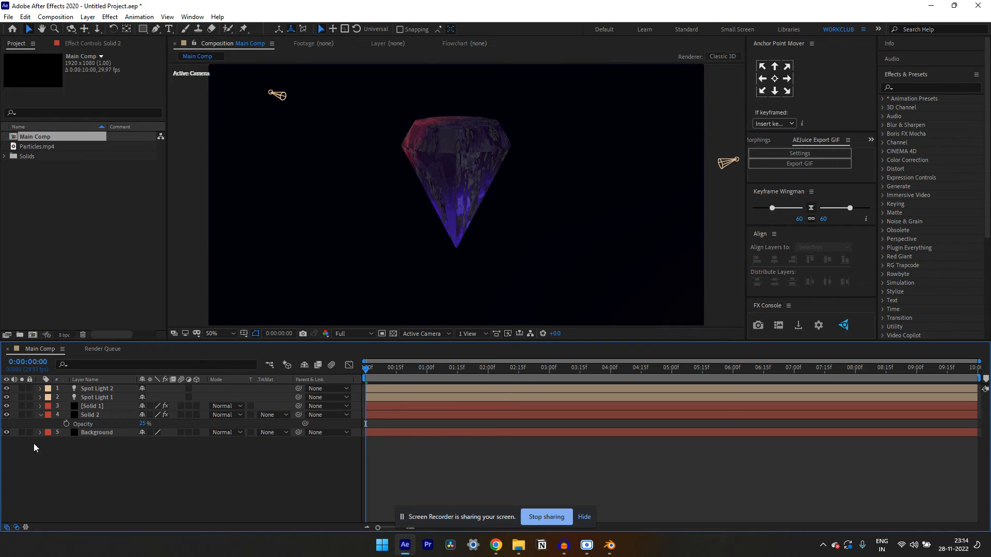
click(41, 415)
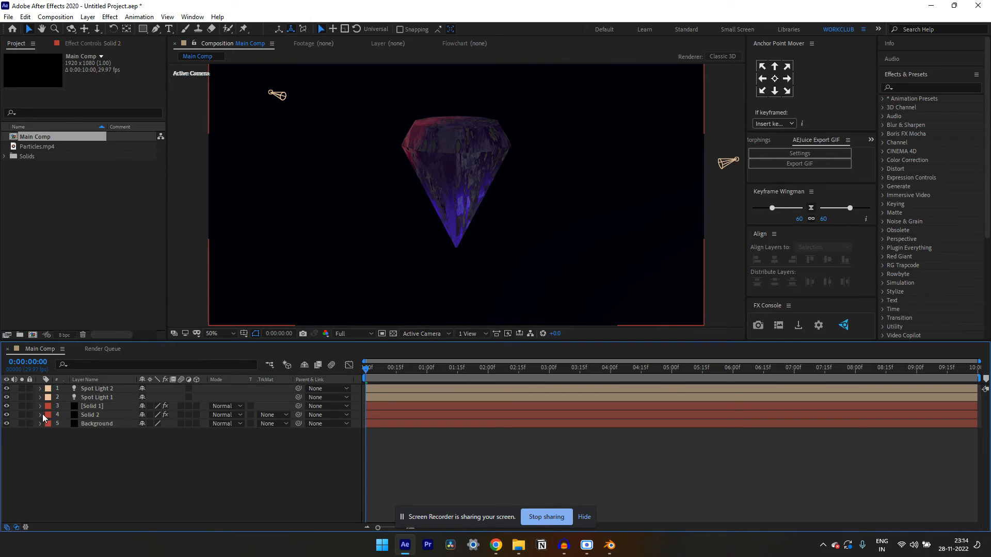
Add Particles.mp4 to the composition between the Solid 1 and Solid 2 layers and rotate it 180°
click(38, 147)
drag(29, 144, 95, 411)
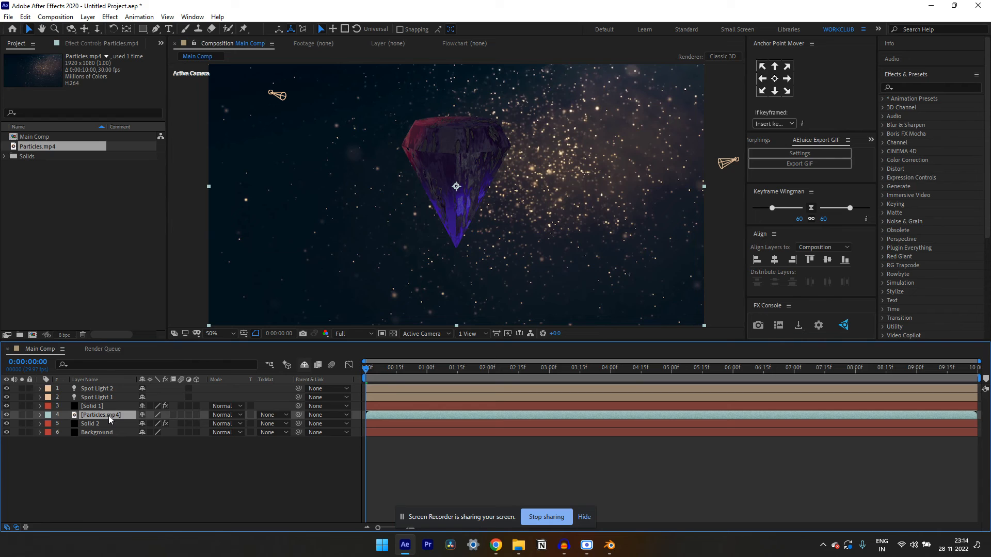
key(r)
click(154, 425)
text(180)
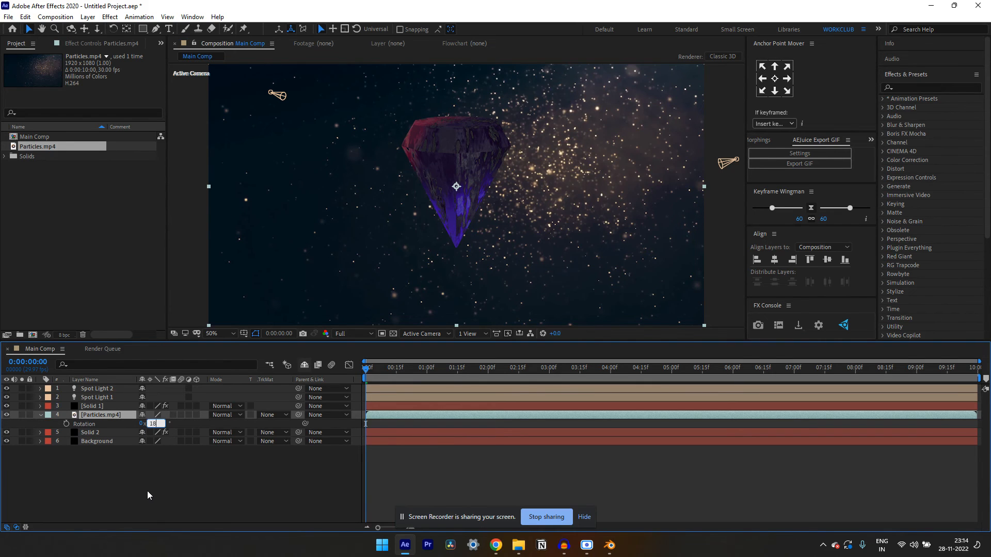
click(117, 506)
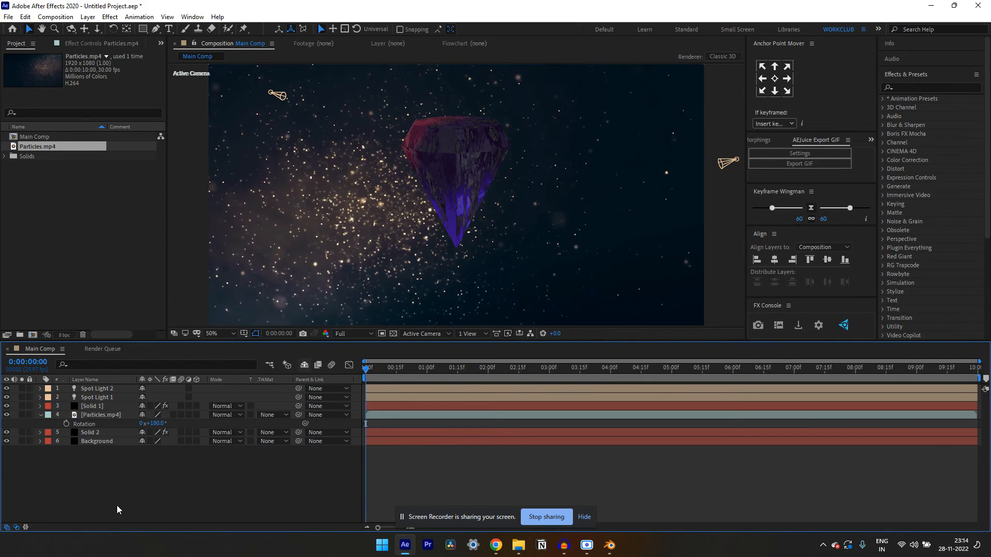
click(40, 415)
Apply the Tint effect to the Particles.mp4 layer and map white to bright purple (D200FF)
click(98, 416)
key(ctrl+space)
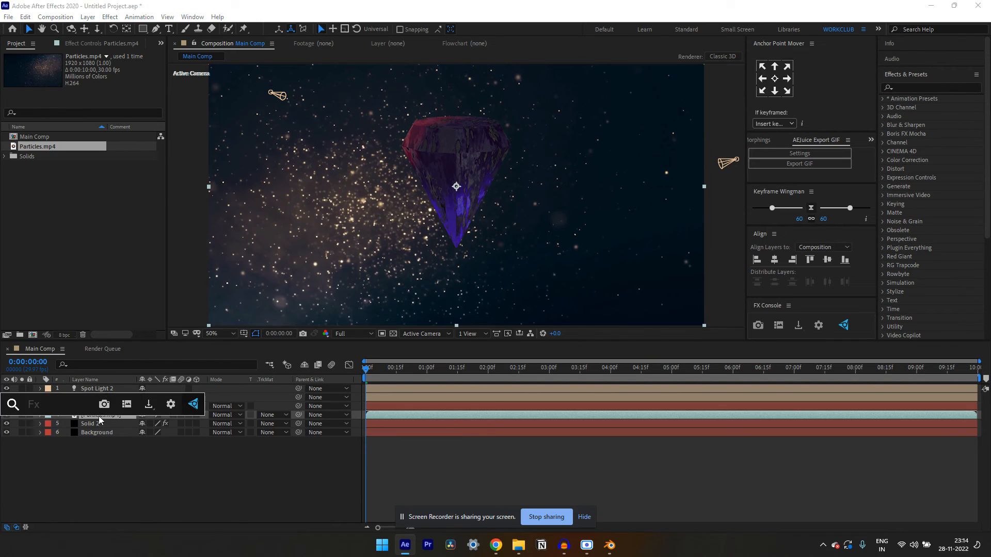
text(tint)
key(Return)
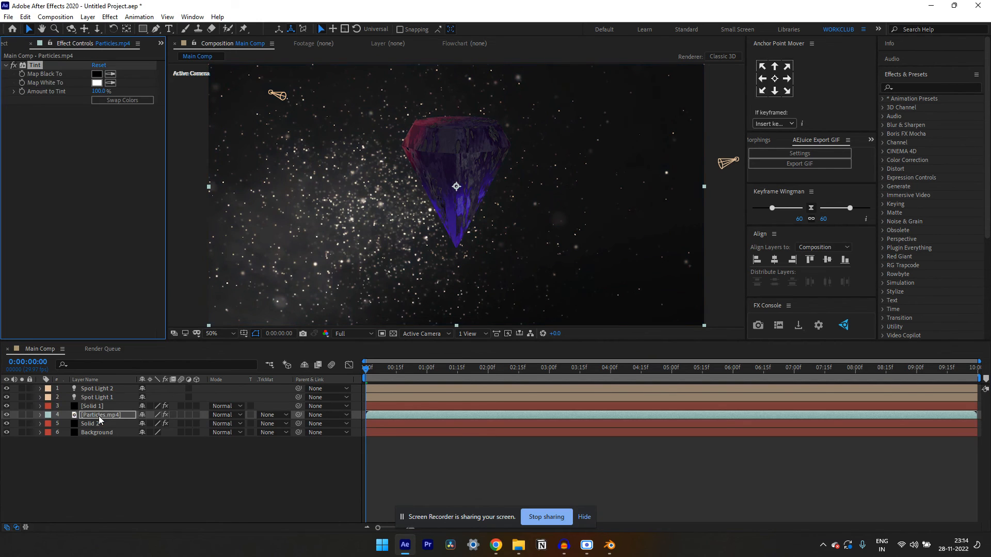
click(96, 82)
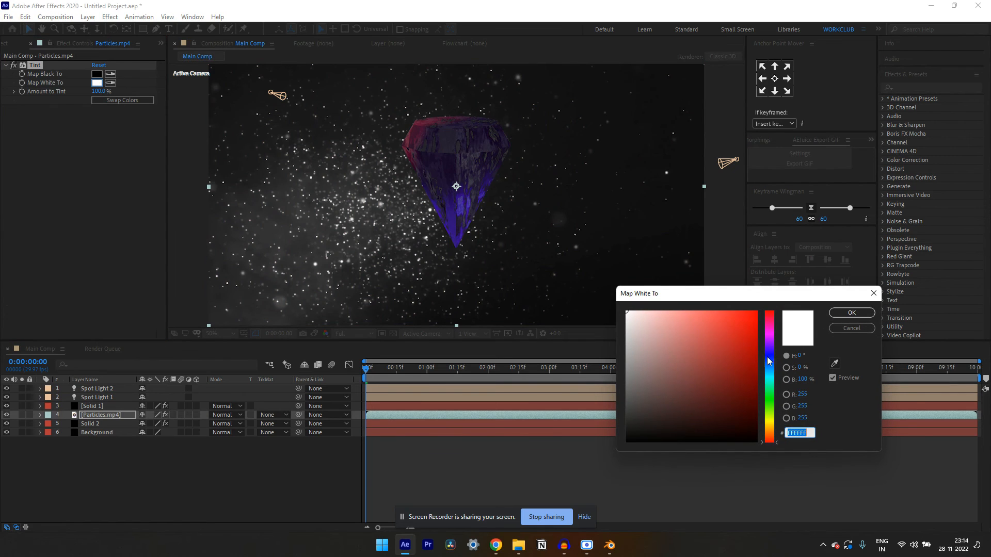
click(770, 339)
drag(751, 317, 765, 303)
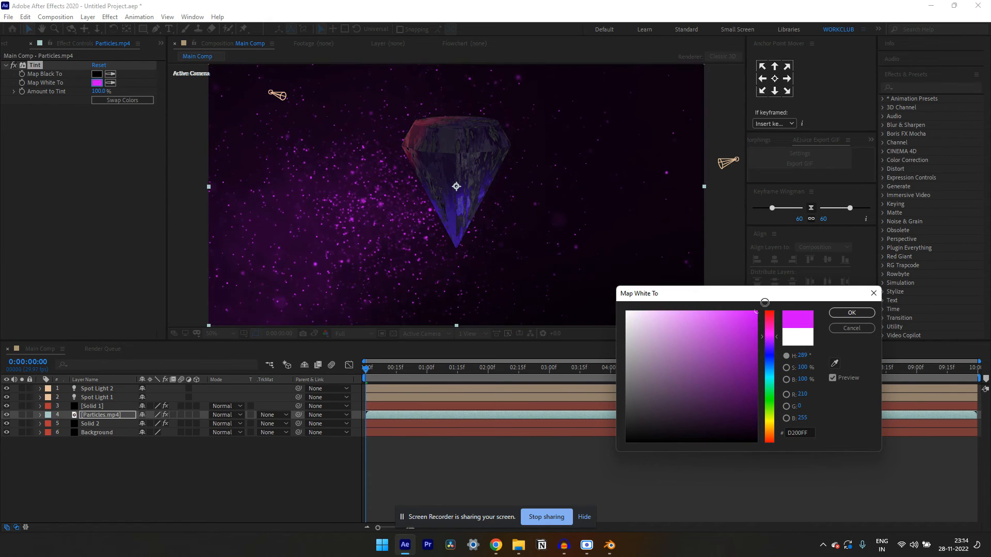
click(852, 313)
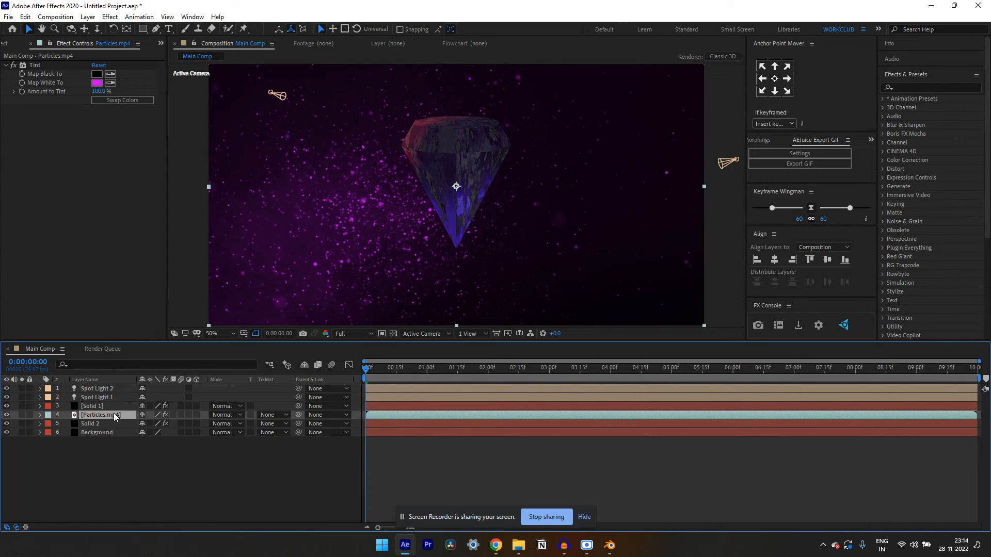
Set the Particles.mp4 layer's opacity to 30% and collapse its properties
key(t)
click(147, 423)
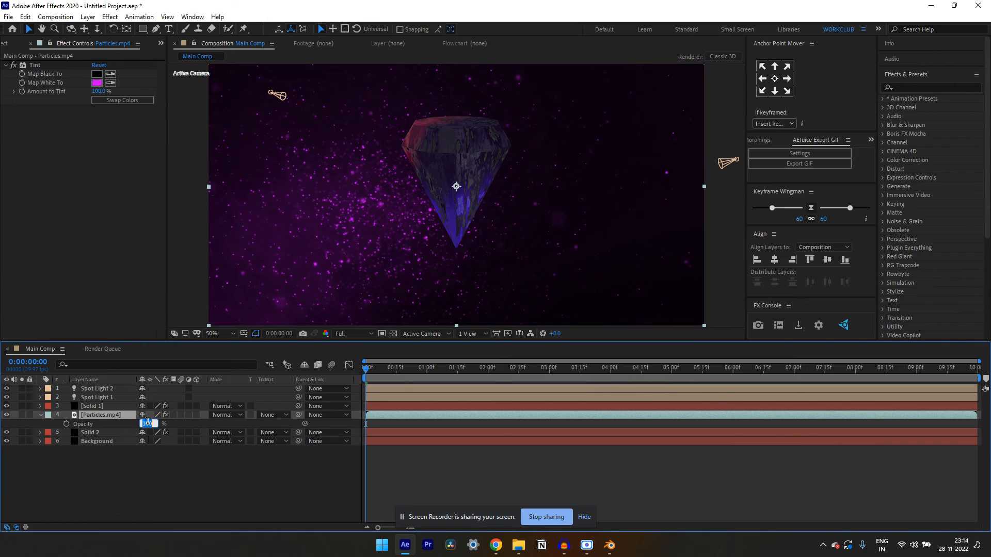
text(30)
click(156, 486)
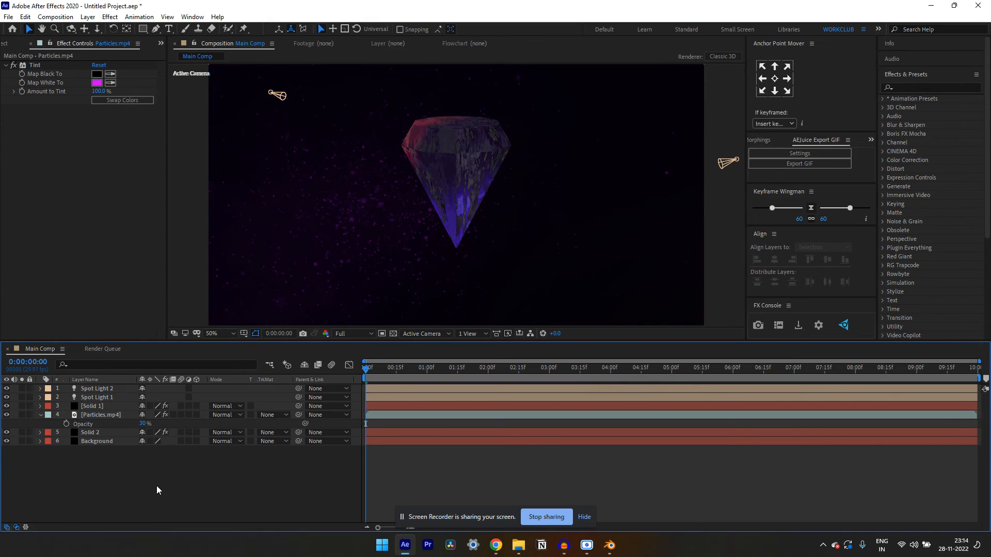
click(40, 415)
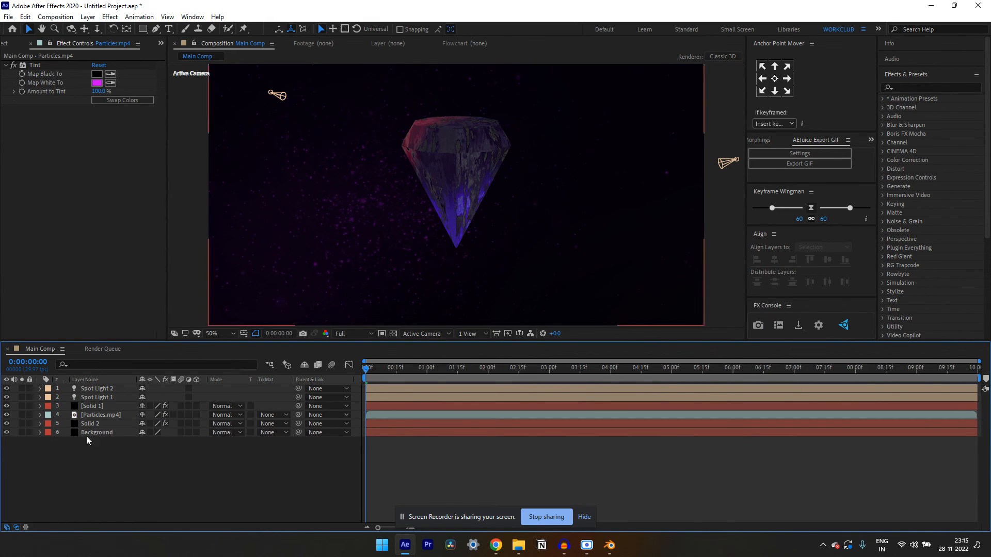
Create a new adjustment layer above all other layers and rename it as Glow
right_click(131, 456)
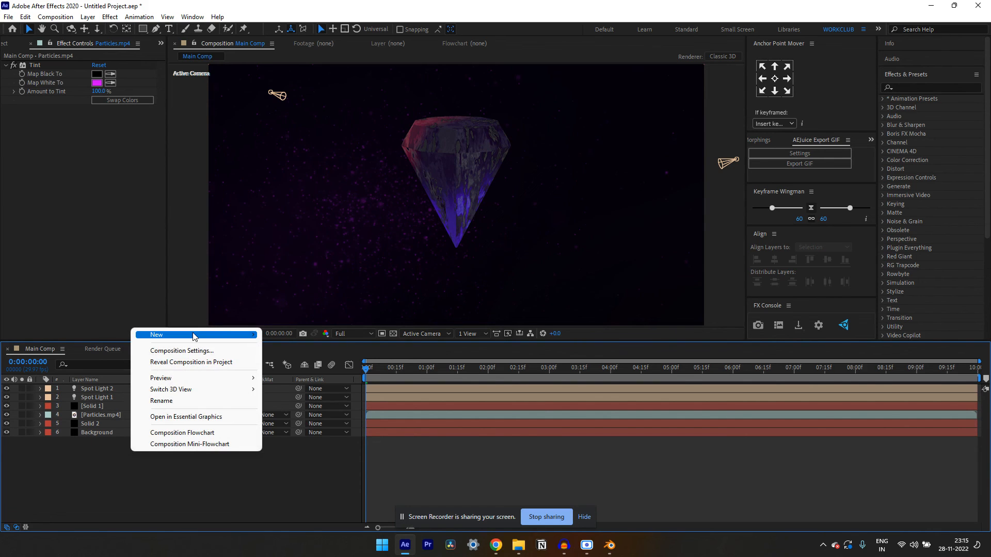
mouse_move(207, 335)
click(325, 419)
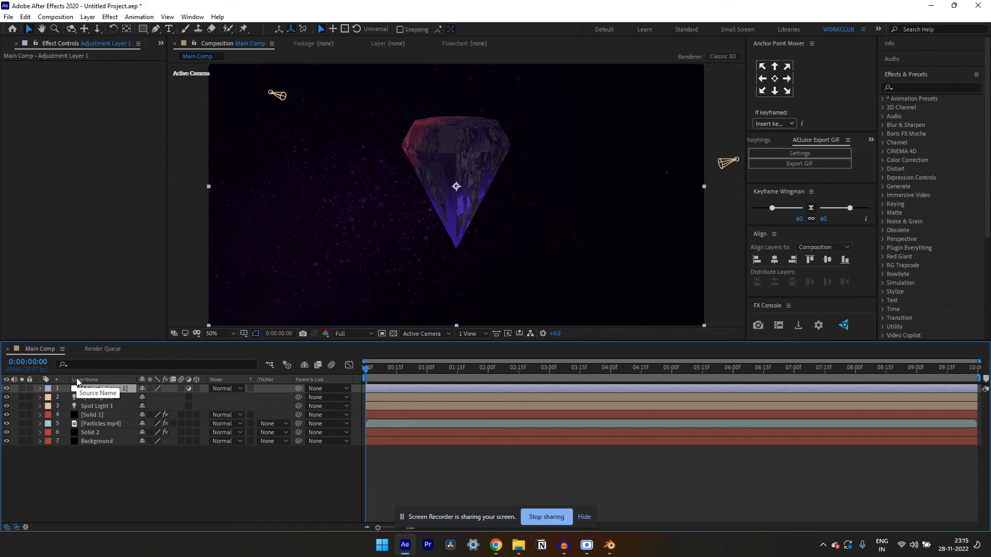
key(Return)
key(Caps_Lock)
text(Glow)
click(122, 456)
Apply the Glow effect to the Glow adjustment layer
click(104, 389)
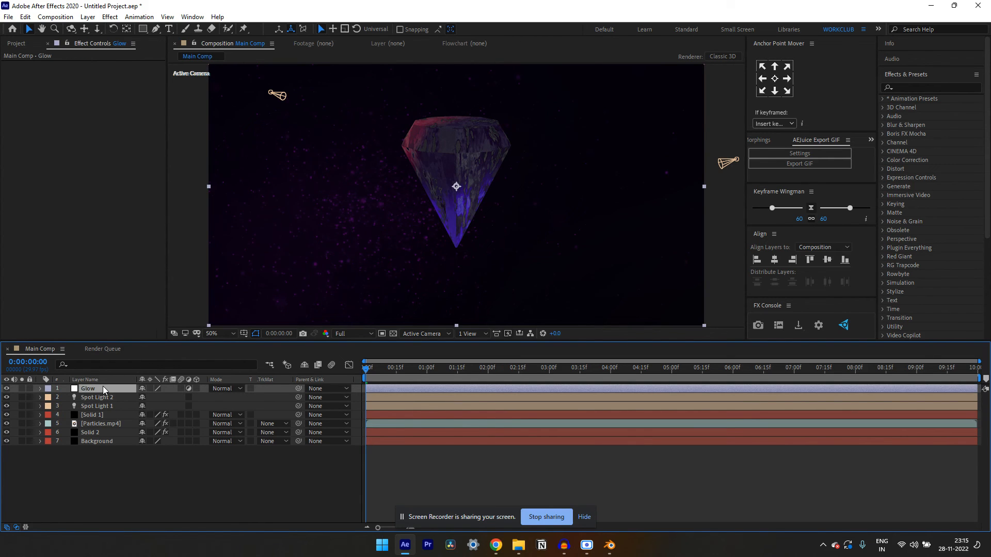
key(ctrl+space)
text(glo)
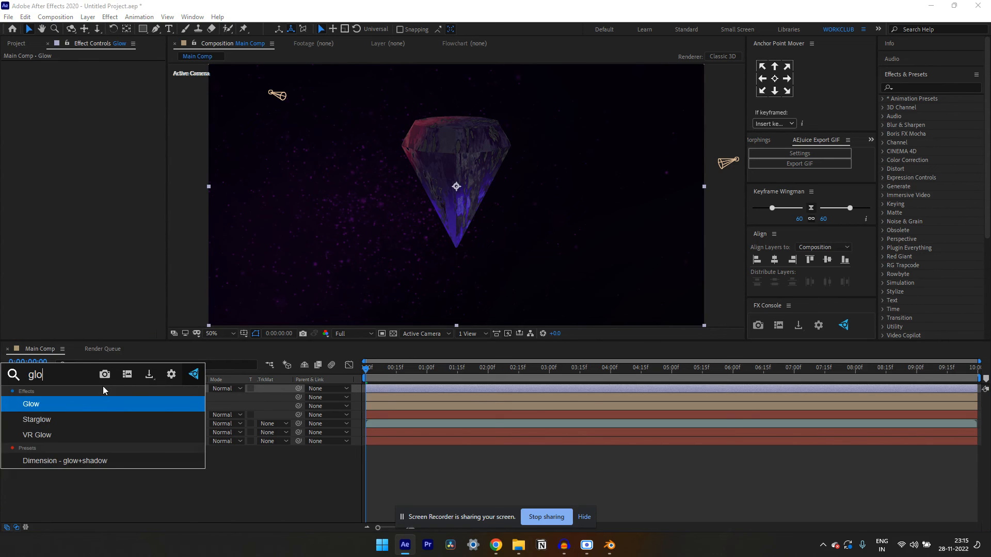
key(Return)
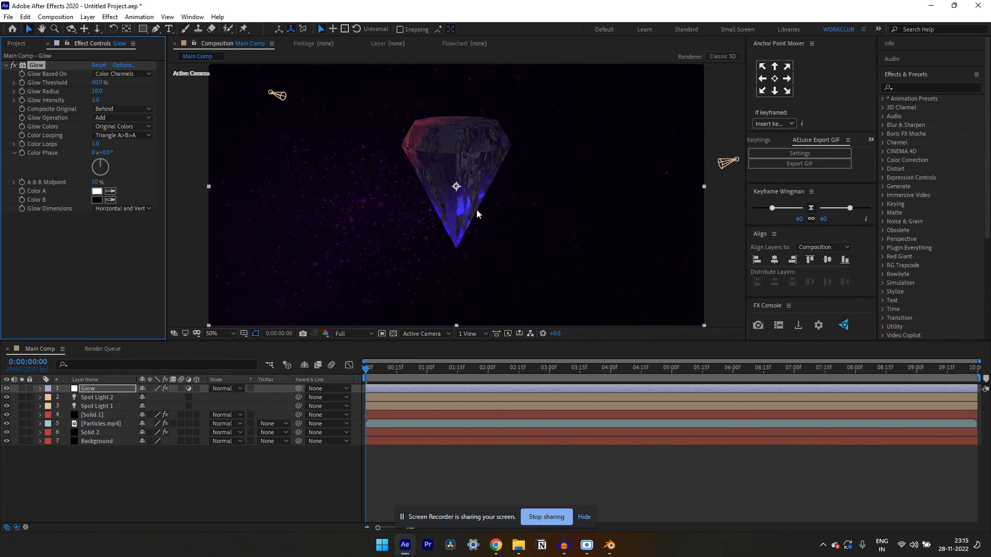
Set the Particles.mp4 layer's opacity to 25%
click(102, 424)
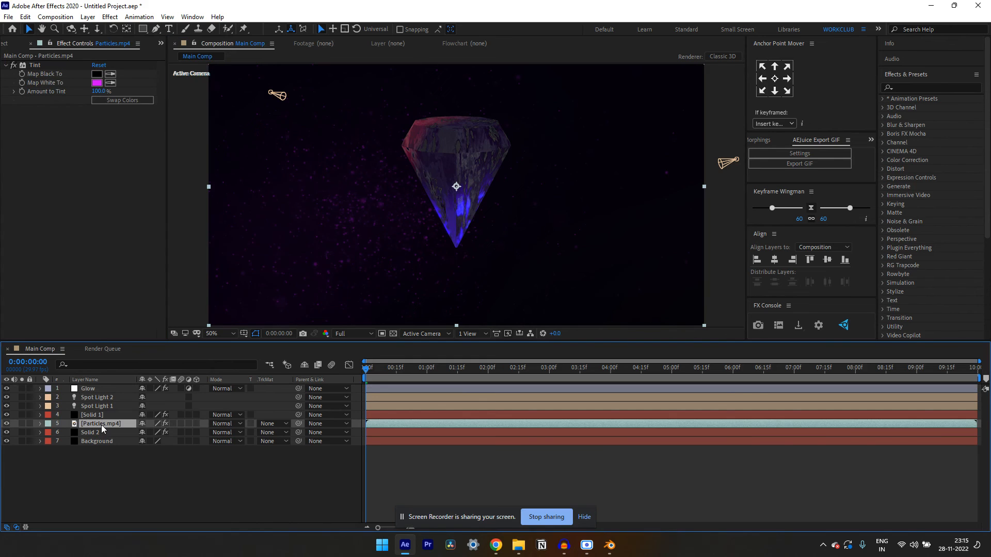
key(t)
click(148, 433)
text(25)
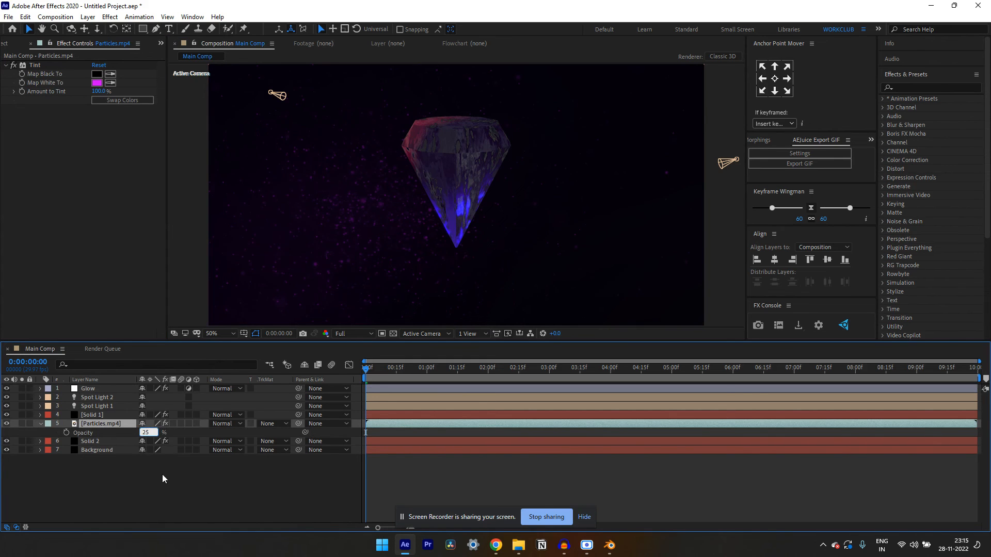
click(162, 475)
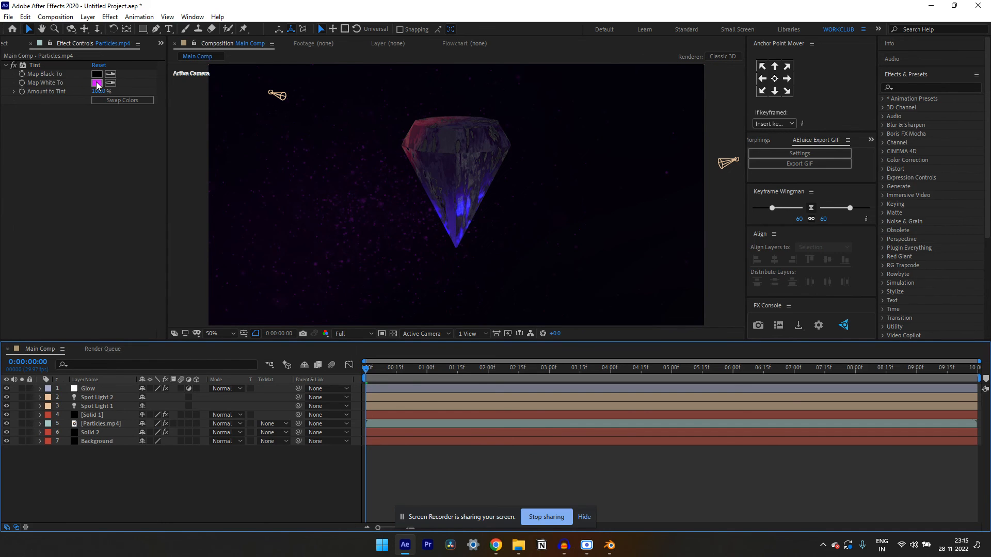
Set the Glow Intensity on the Glow adjustment layer to 5
click(94, 388)
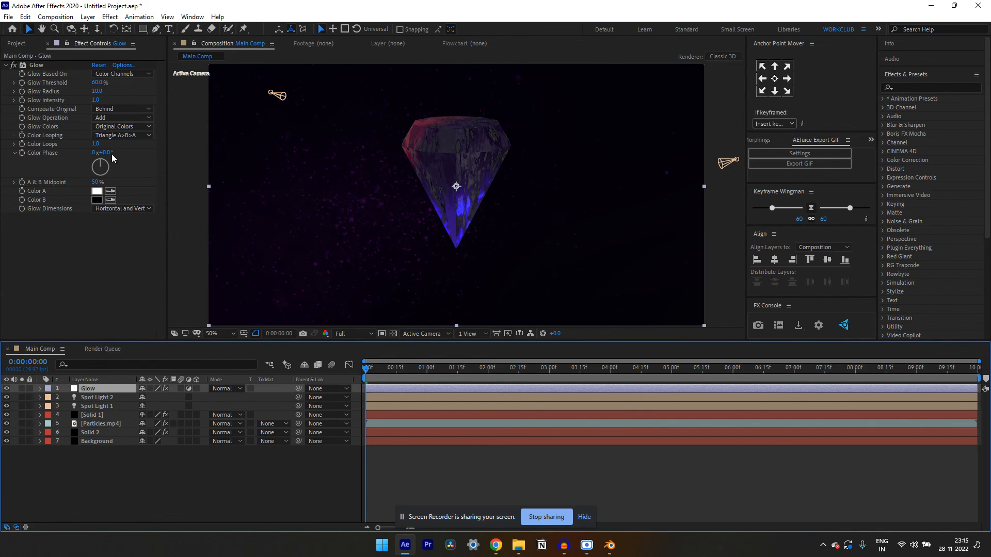
drag(96, 100, 260, 97)
drag(344, 96, 300, 117)
click(98, 100)
text(5)
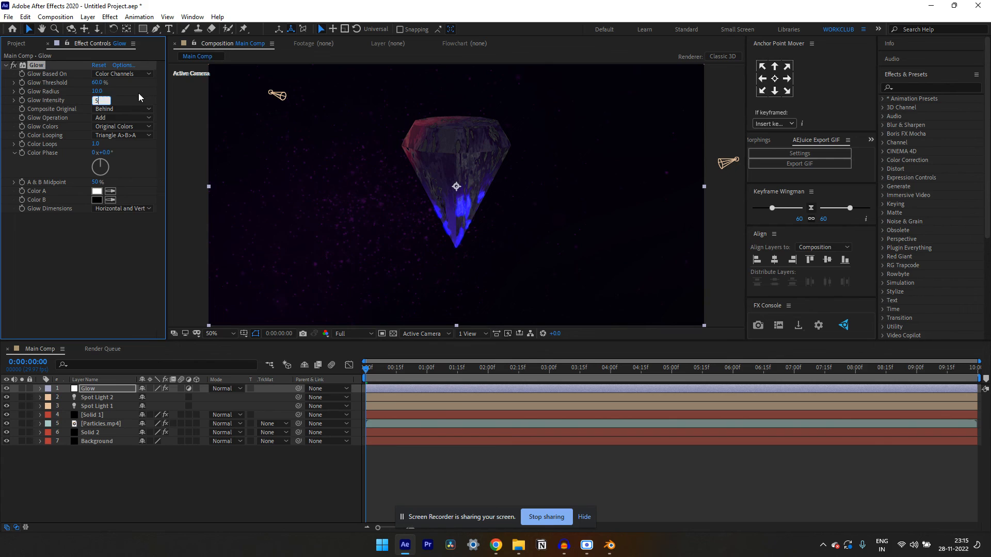
click(138, 93)
Try the A & B Colors option for the Glow effect with Color B set to white (FFFFFF)
click(131, 127)
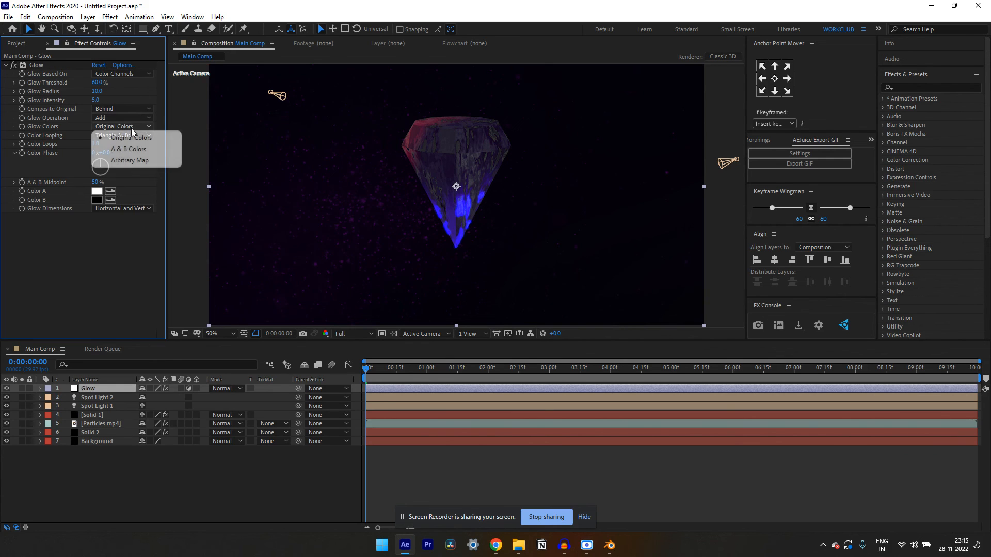
click(132, 150)
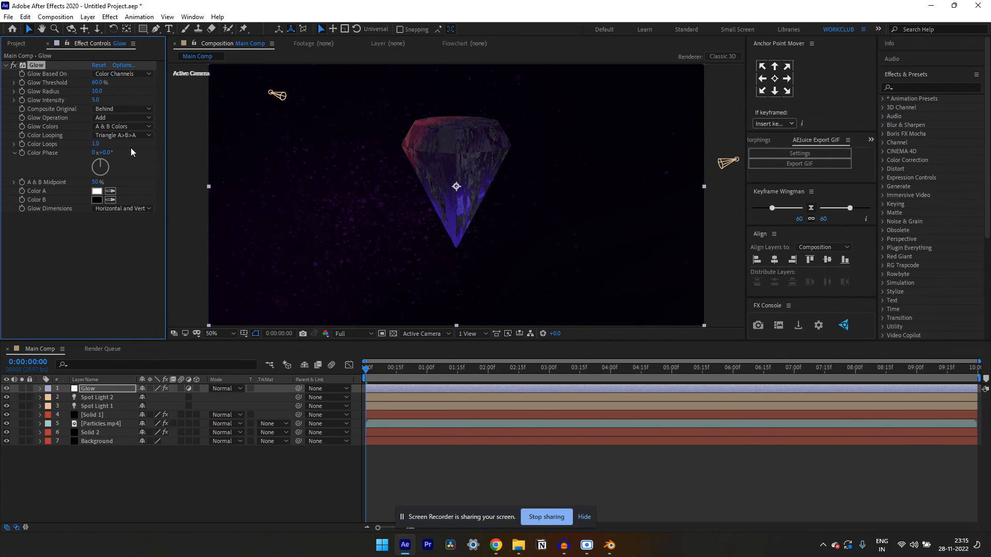
click(97, 200)
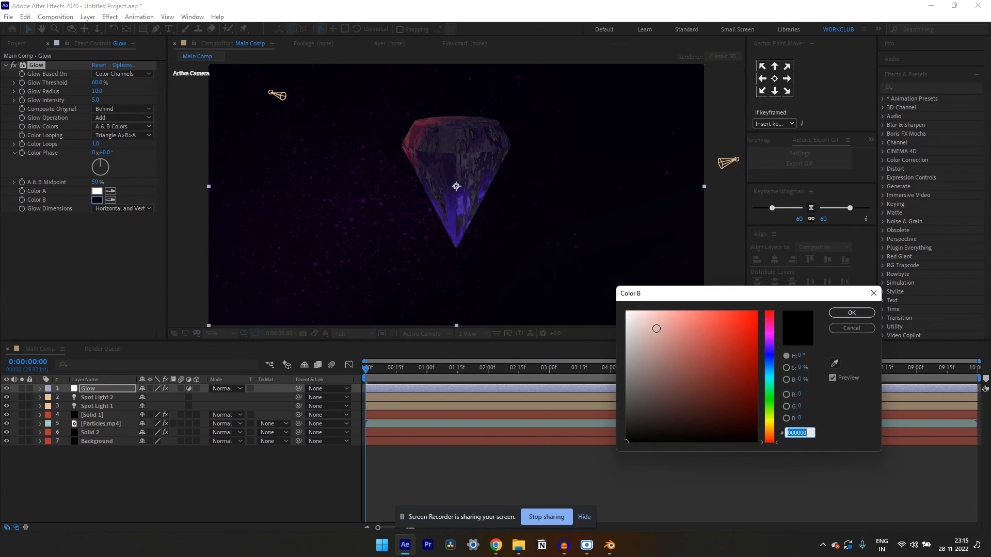
text(ffffff)
click(852, 313)
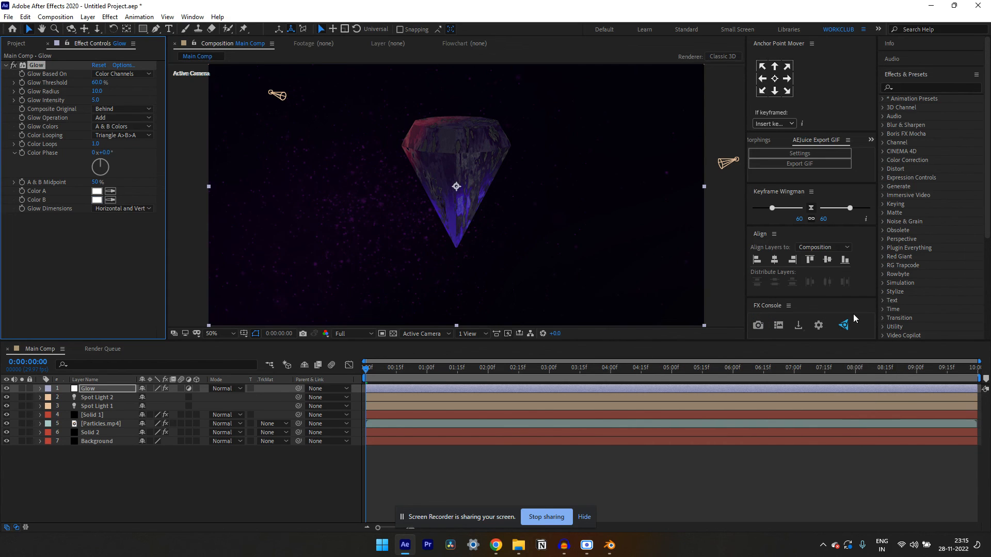
Switch the Glow effect's colors back to Original Colors
click(123, 117)
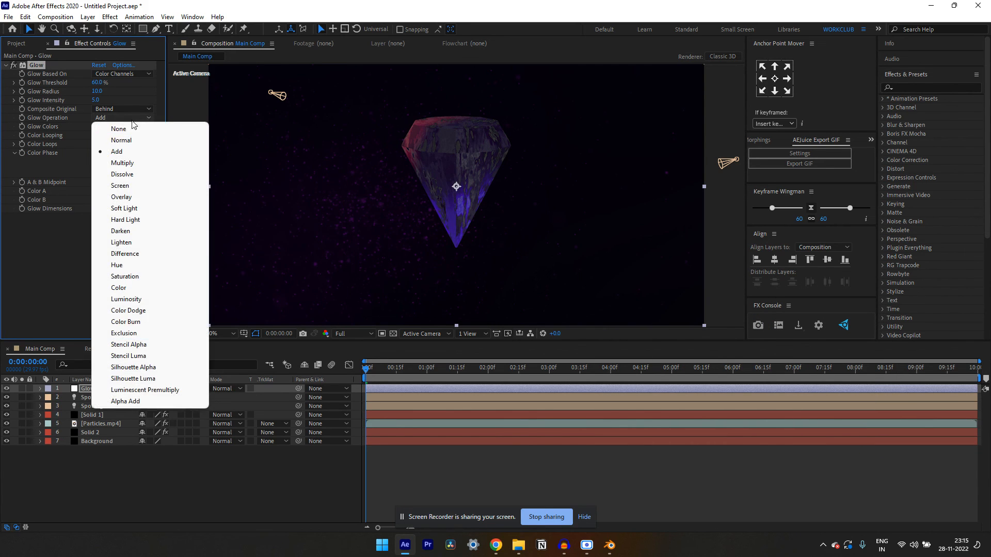
click(124, 109)
click(145, 190)
click(123, 127)
click(124, 137)
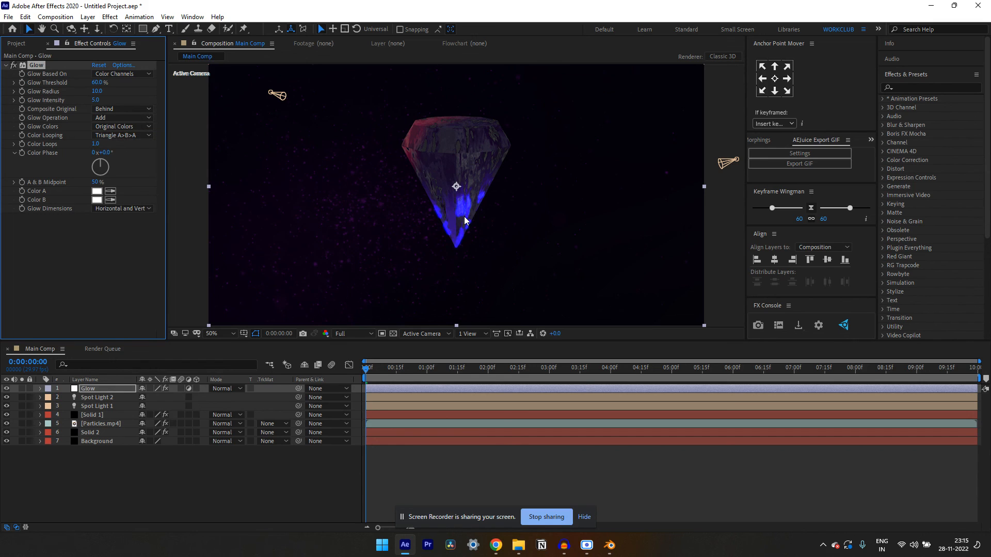
Animate the diamond's rotation with the expression time*20 on Group 1's Y Rotation in the Solid 1 layer's Element effect
click(585, 518)
mouse_move(372, 369)
mouse_down()
mouse_move(455, 369)
mouse_move(354, 379)
mouse_move(380, 371)
mouse_move(365, 372)
mouse_up()
click(103, 416)
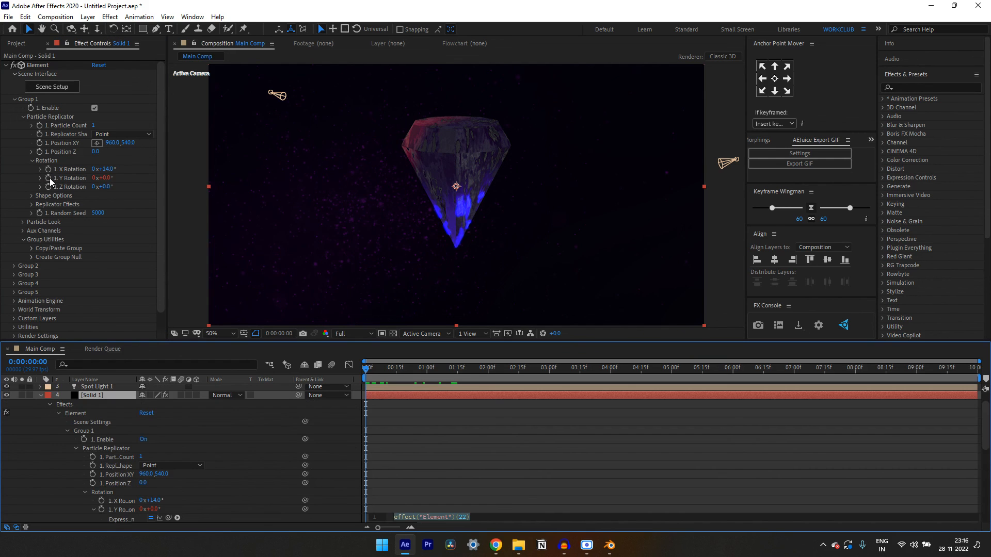
text(time)
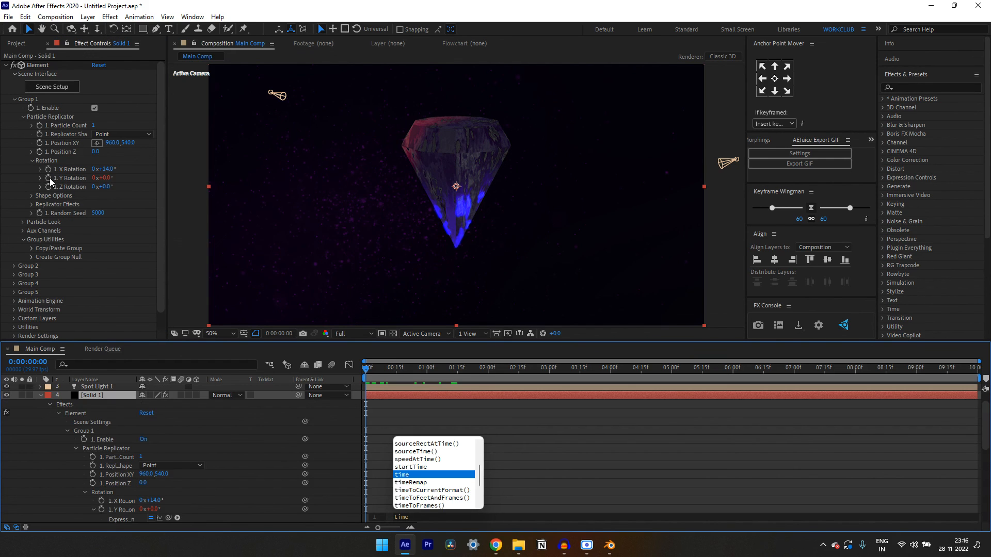
text(*)
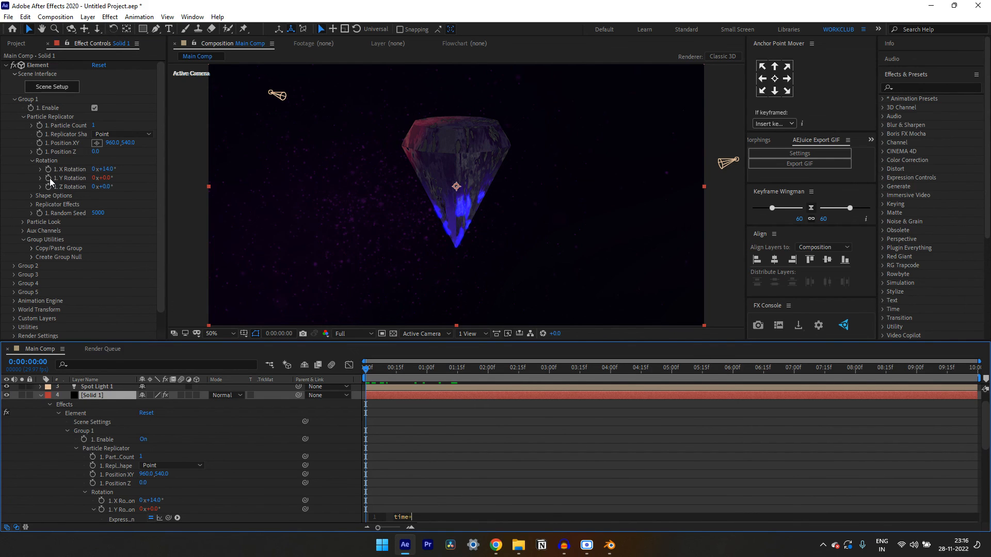
text(20)
click(464, 413)
Preview the diamond's rotation with the Solid 1 layer collapsed, then stop with the current time at 0:00:03:05
key(space)
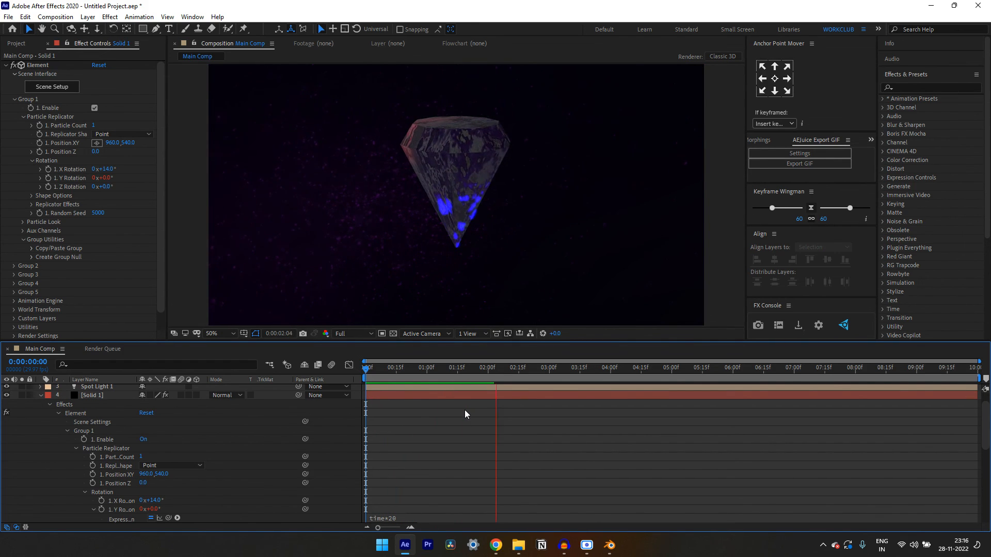
click(40, 395)
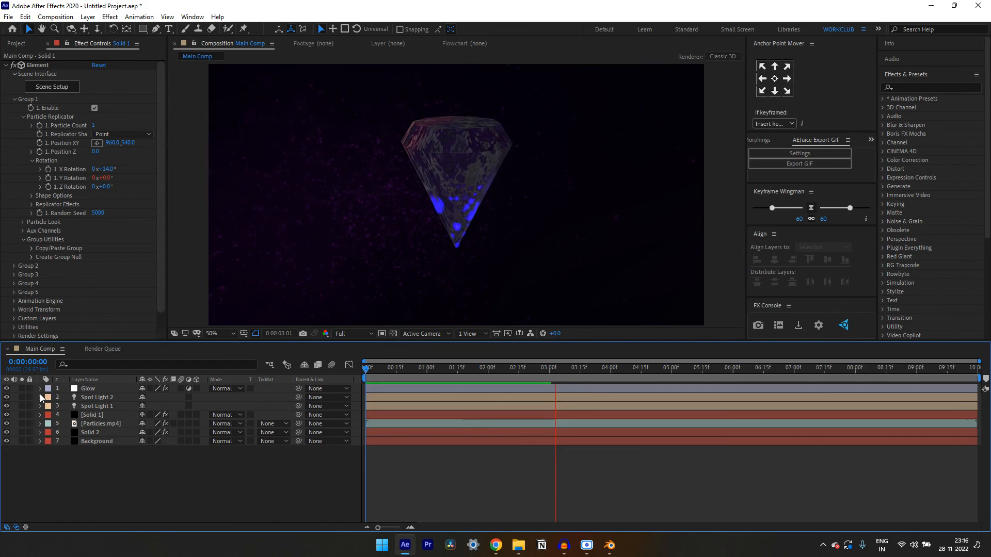
key(space)
drag(597, 374, 560, 362)
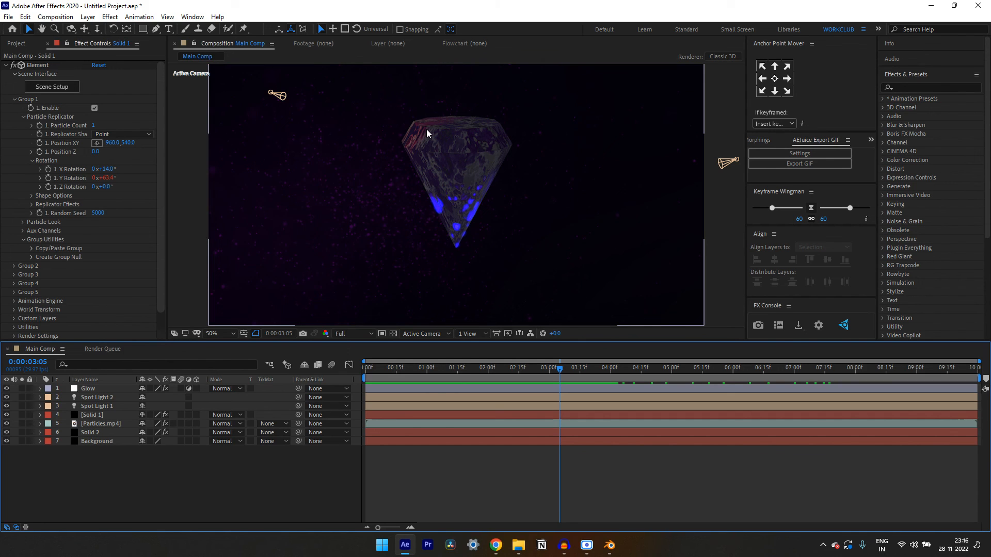
Set the Particles.mp4 layer's Tint Map White To color to pink (FF0084) and preview the composition from the start
click(114, 423)
click(97, 82)
mouse_move(770, 333)
mouse_down()
mouse_move(767, 314)
mouse_move(772, 325)
mouse_up()
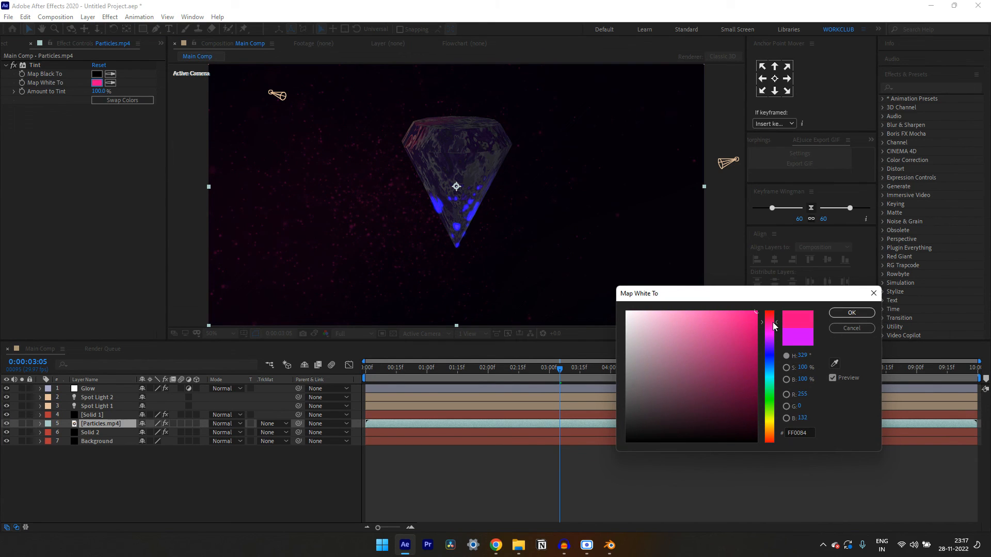
click(852, 313)
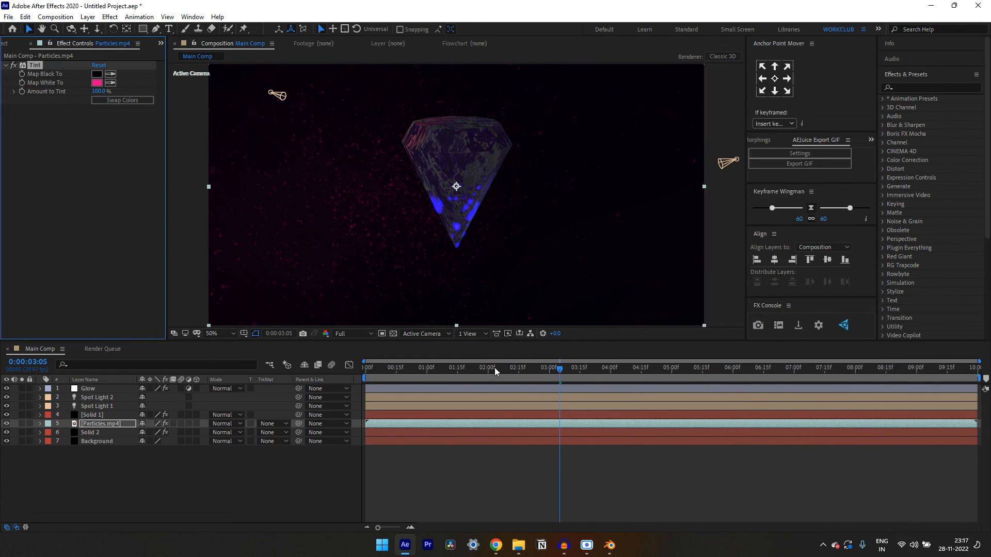
drag(495, 368, 352, 384)
key(space)
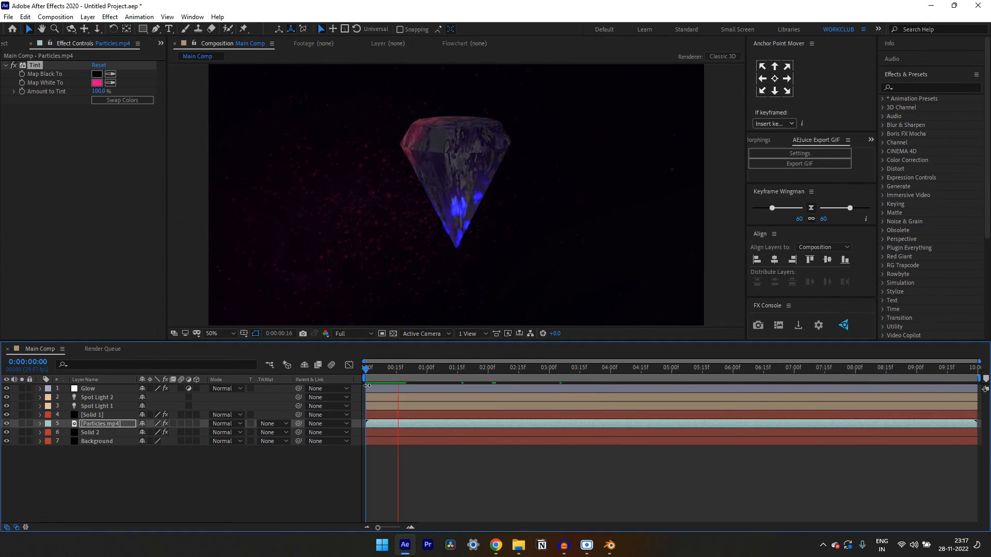